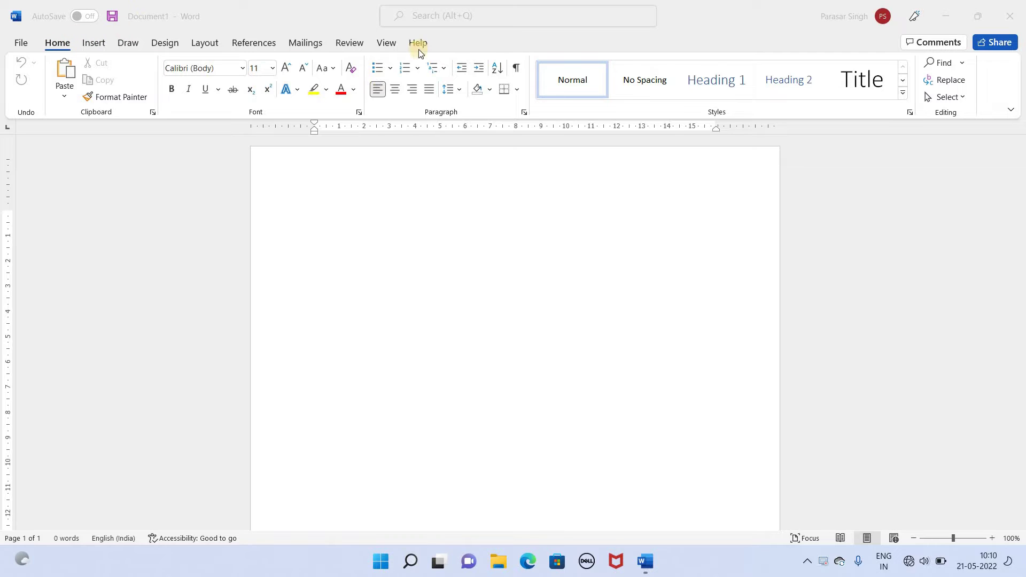
- Switch the ribbon to the Insert tab for the blank Document1
{"action": "left_click", "coordinate": [95, 43]}
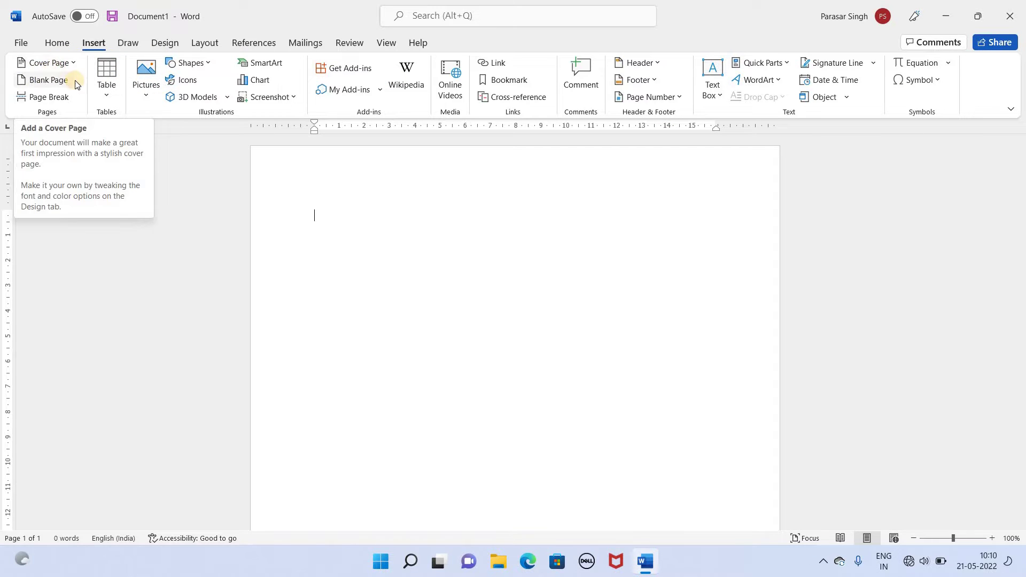
- Insert the Grid cover page and type SHDUSGEFDGDY into its title placeholder
{"action": "left_click", "coordinate": [73, 64]}
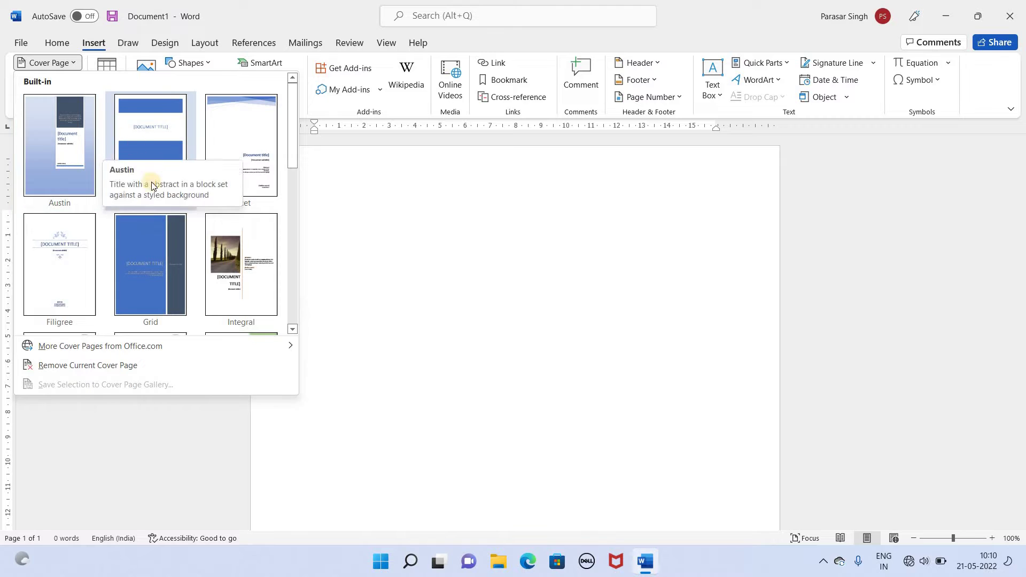
{"action": "left_click", "coordinate": [160, 242]}
{"action": "scroll", "coordinate": [444, 315], "scroll_direction": "down", "scroll_amount": 1}
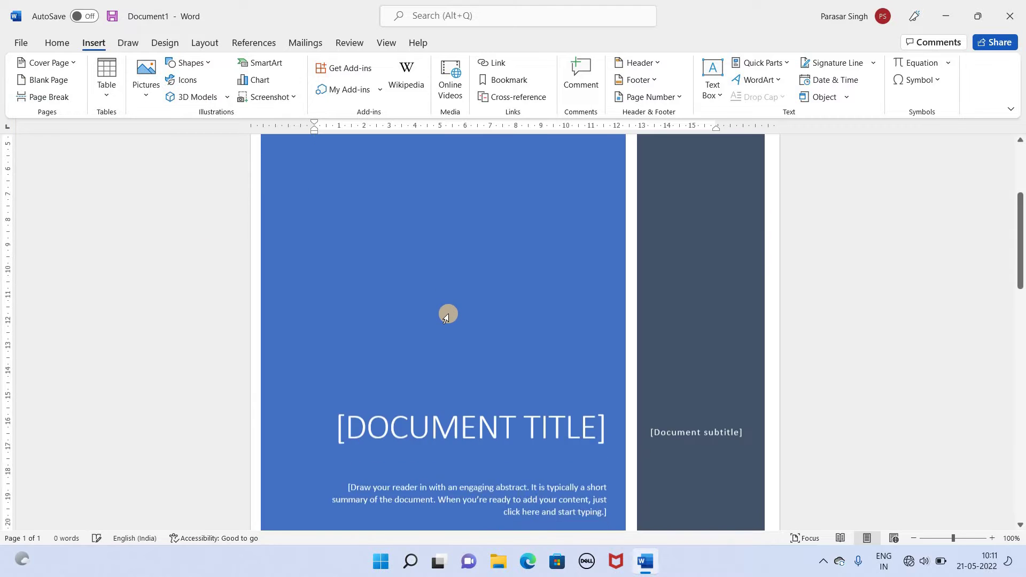
{"action": "scroll", "coordinate": [446, 311], "scroll_direction": "down", "scroll_amount": 4}
{"action": "scroll", "coordinate": [449, 310], "scroll_direction": "up", "scroll_amount": 1}
{"action": "left_click", "coordinate": [471, 252]}
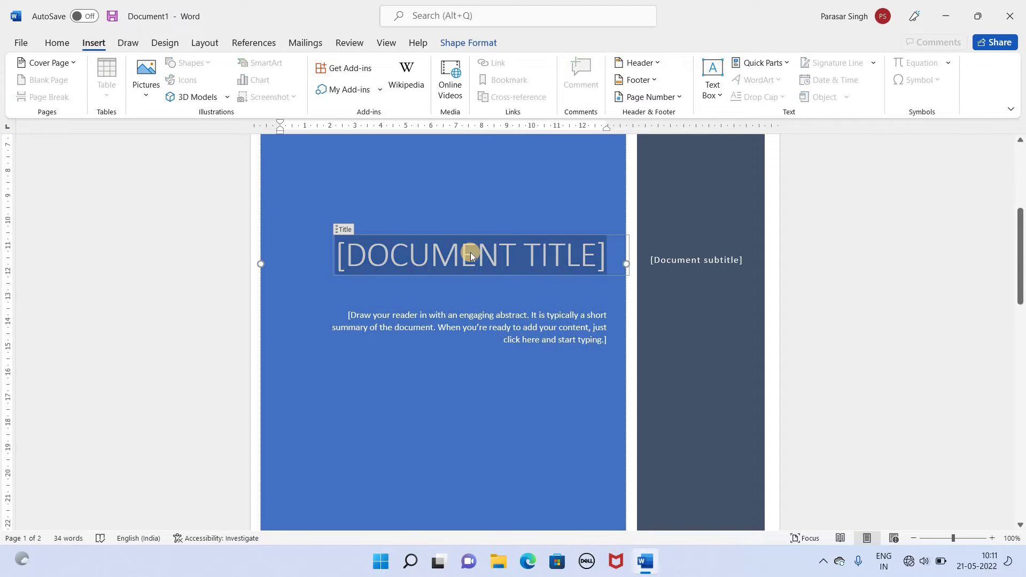
{"action": "type", "text": "SHDU"}
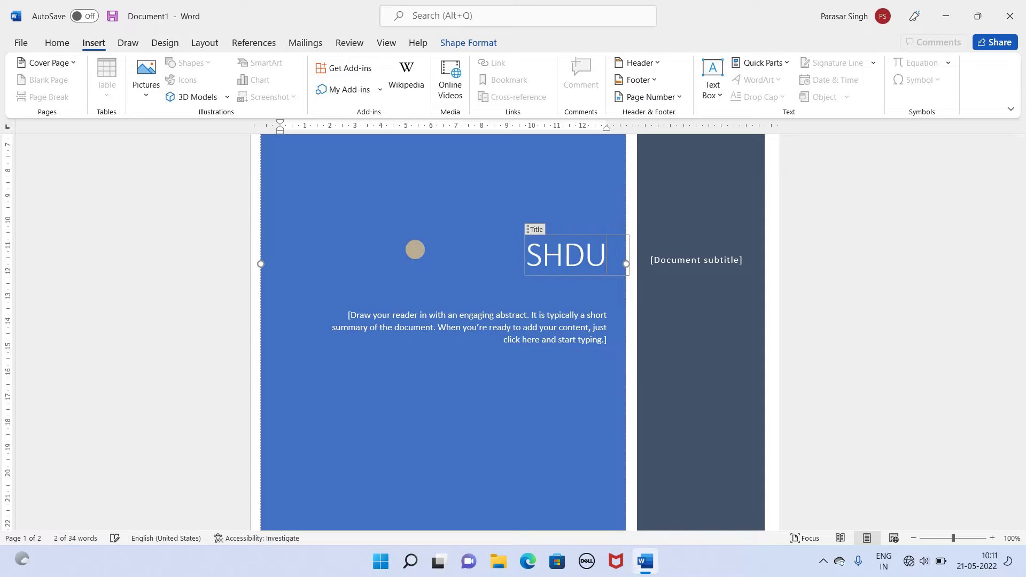
{"action": "type", "text": "SGEFDGDY"}
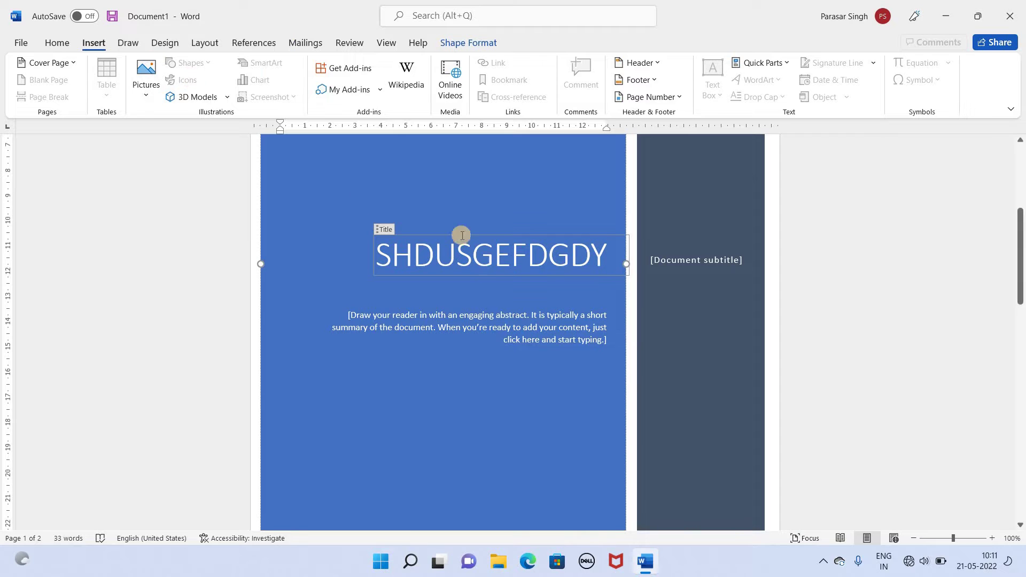
- Swap the cover page for the road-photo design with an ABSTRACT block
{"action": "left_click", "coordinate": [68, 64]}
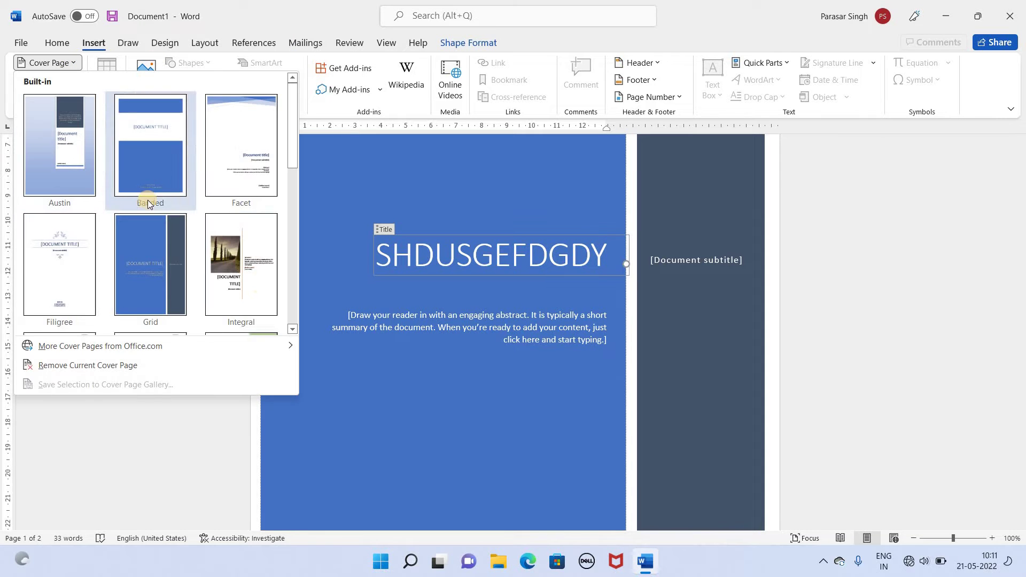
{"action": "scroll", "coordinate": [258, 284], "scroll_direction": "down", "scroll_amount": 3}
{"action": "scroll", "coordinate": [258, 280], "scroll_direction": "up", "scroll_amount": 3}
{"action": "left_click", "coordinate": [248, 277]}
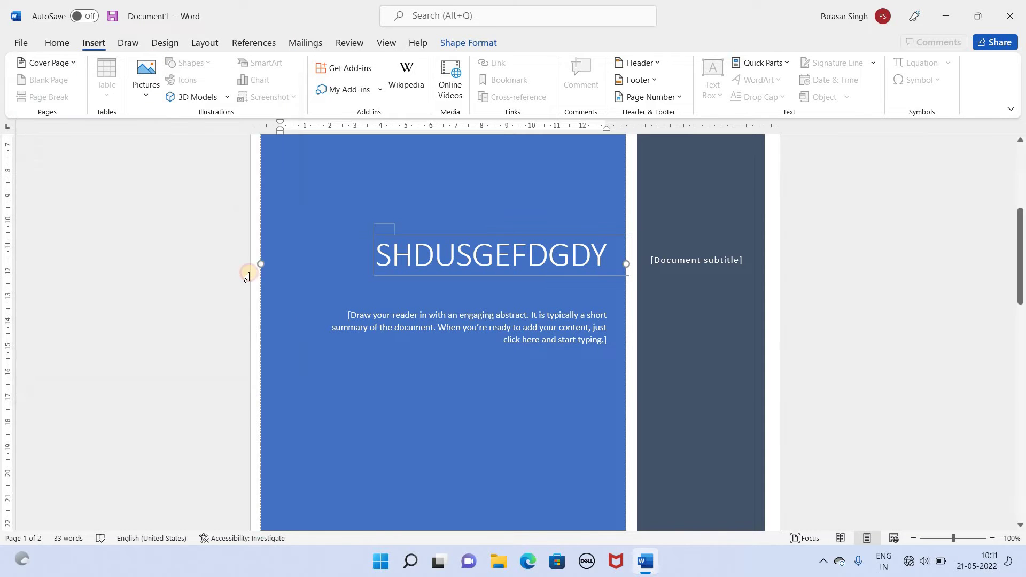
- Open a new blank document from File, then close it again
{"action": "left_click", "coordinate": [16, 42]}
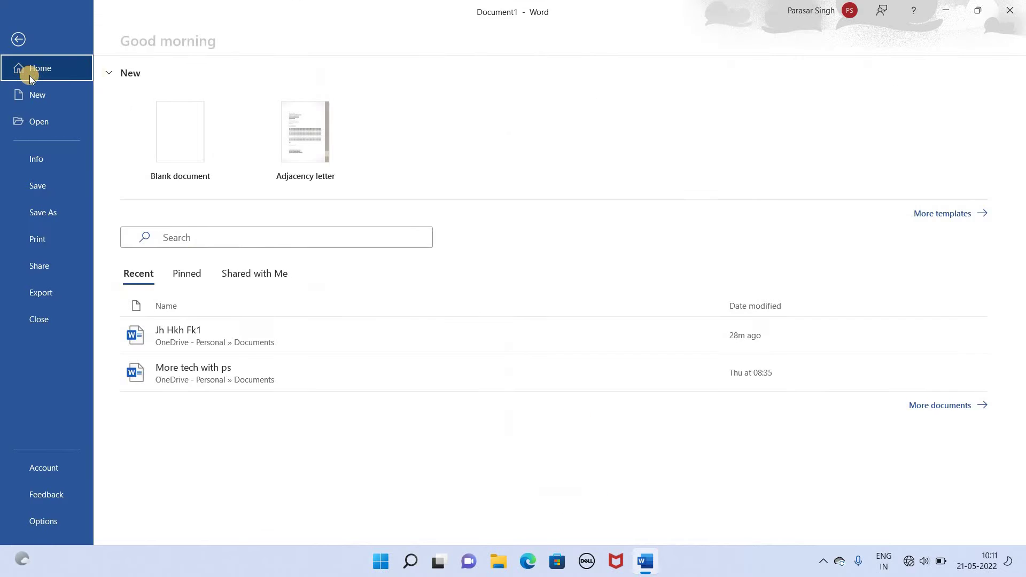
{"action": "left_click", "coordinate": [196, 129]}
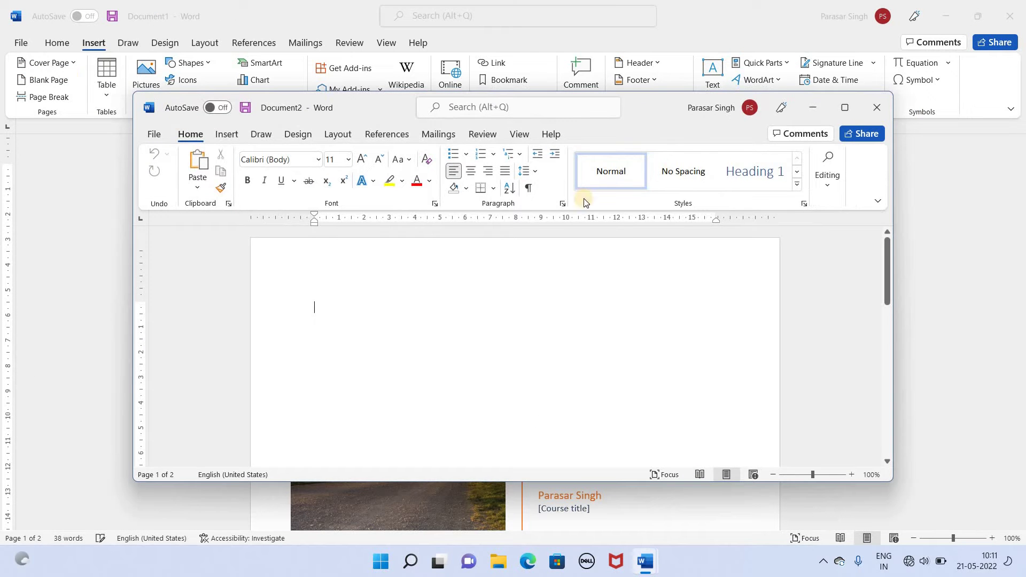
{"action": "left_click", "coordinate": [875, 107]}
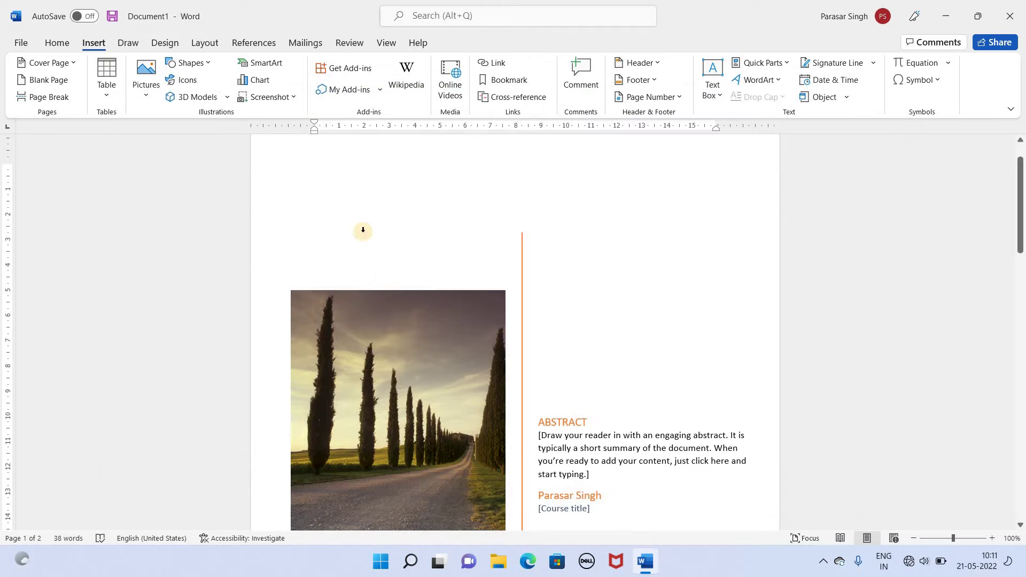
- Undo the cover page and add a blank page after page 1
{"action": "key", "text": "ctrl+z"}
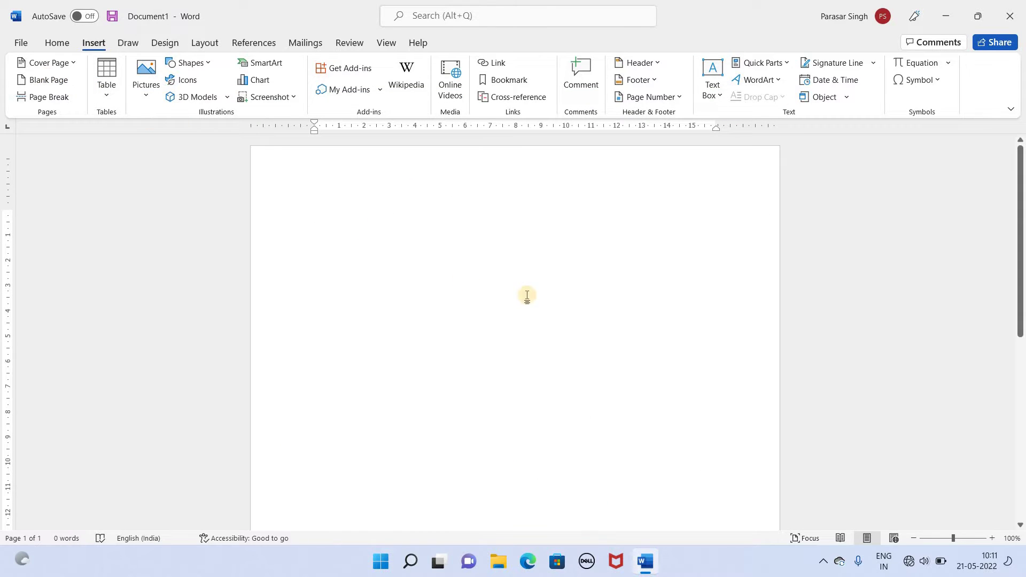
{"action": "scroll", "coordinate": [527, 297], "scroll_direction": "down", "scroll_amount": 2}
{"action": "scroll", "coordinate": [528, 310], "scroll_direction": "down", "scroll_amount": 3}
{"action": "scroll", "coordinate": [518, 338], "scroll_direction": "down", "scroll_amount": 3}
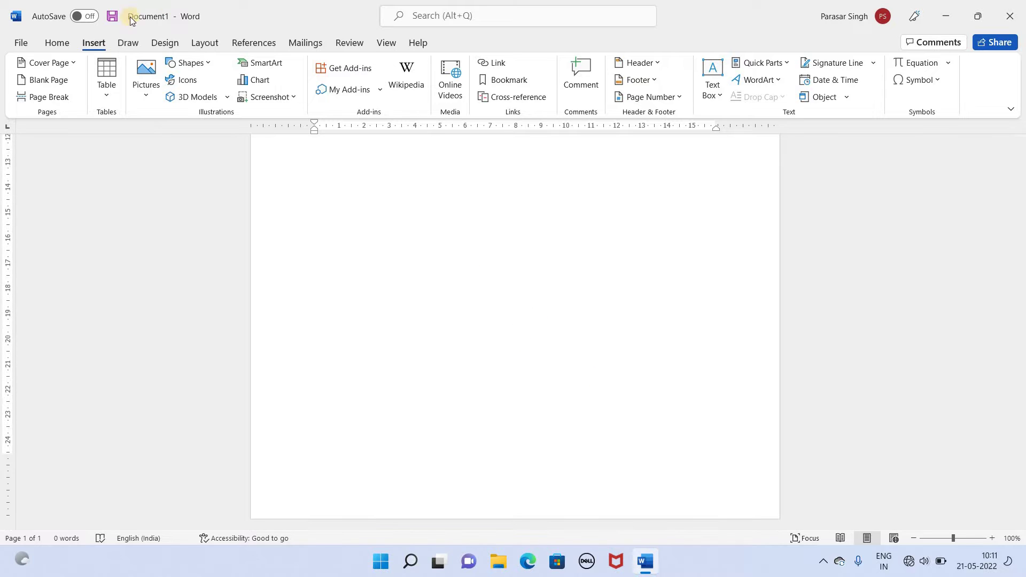
{"action": "left_click", "coordinate": [39, 82]}
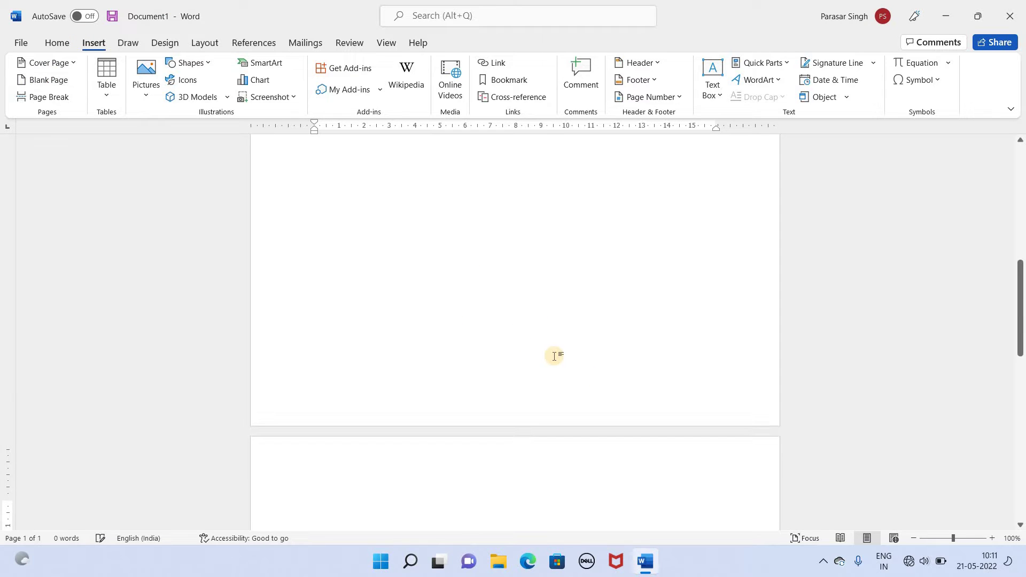
{"action": "scroll", "coordinate": [554, 356], "scroll_direction": "up", "scroll_amount": 3}
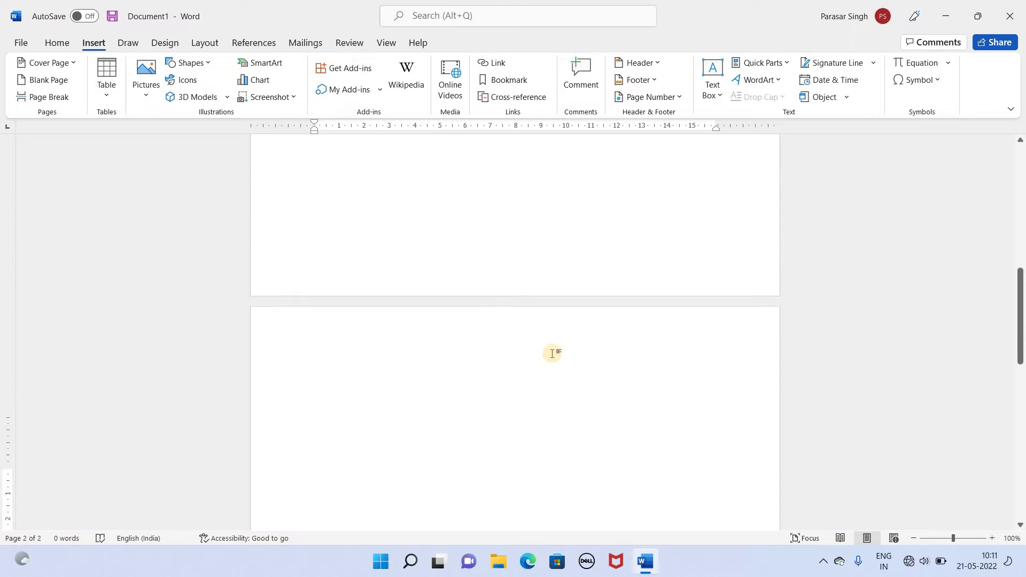
{"action": "scroll", "coordinate": [550, 352], "scroll_direction": "up", "scroll_amount": 3}
{"action": "scroll", "coordinate": [598, 355], "scroll_direction": "up", "scroll_amount": 1}
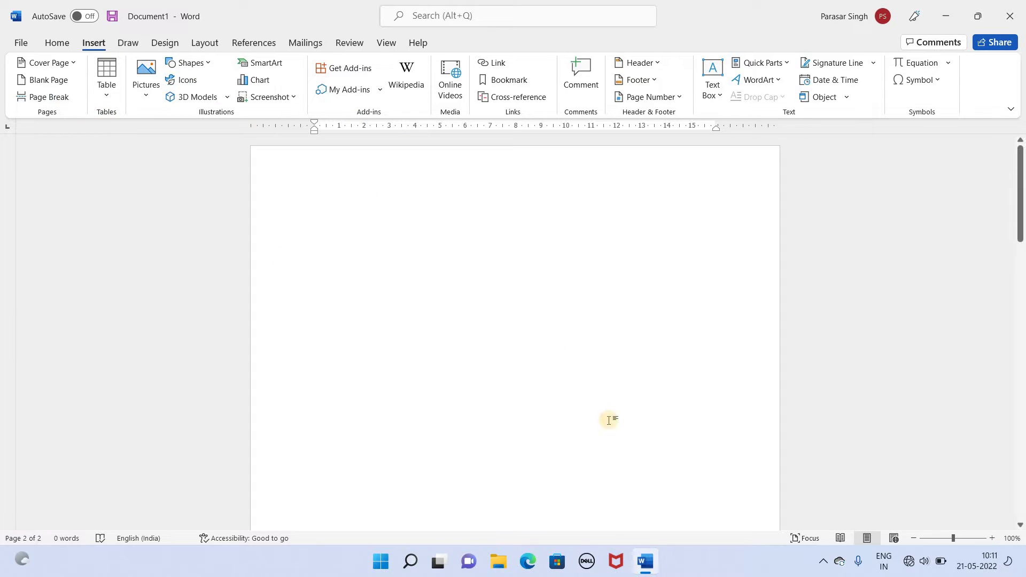
- Insert a page break on the page to start a new page
{"action": "left_click", "coordinate": [314, 353]}
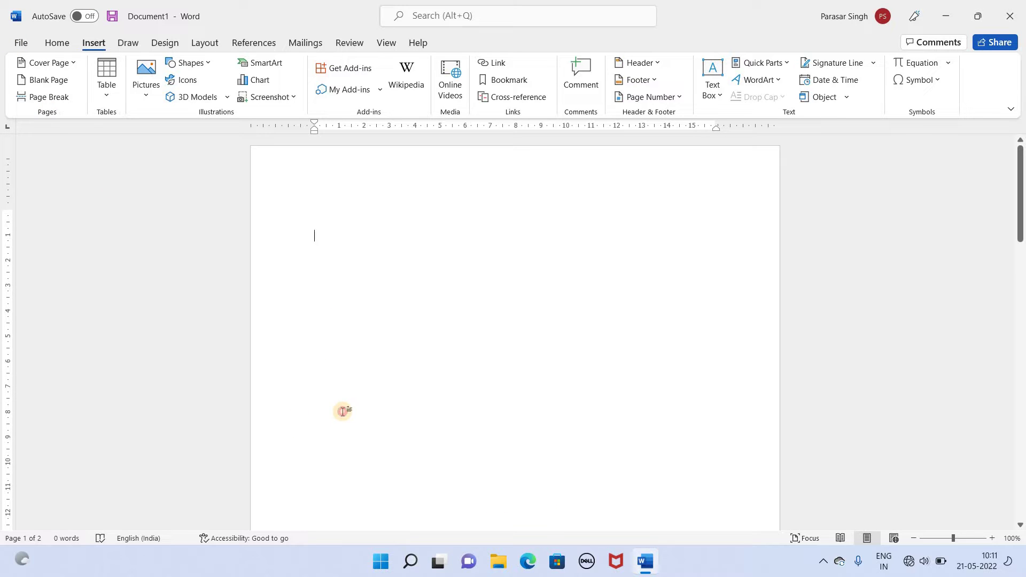
{"action": "left_click", "coordinate": [51, 101]}
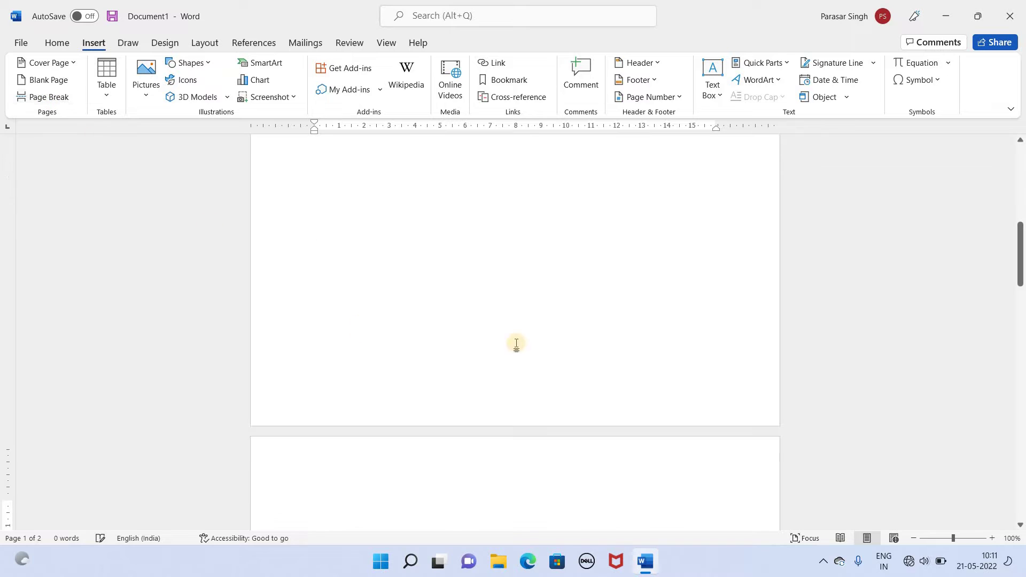
{"action": "scroll", "coordinate": [626, 396], "scroll_direction": "down", "scroll_amount": 5}
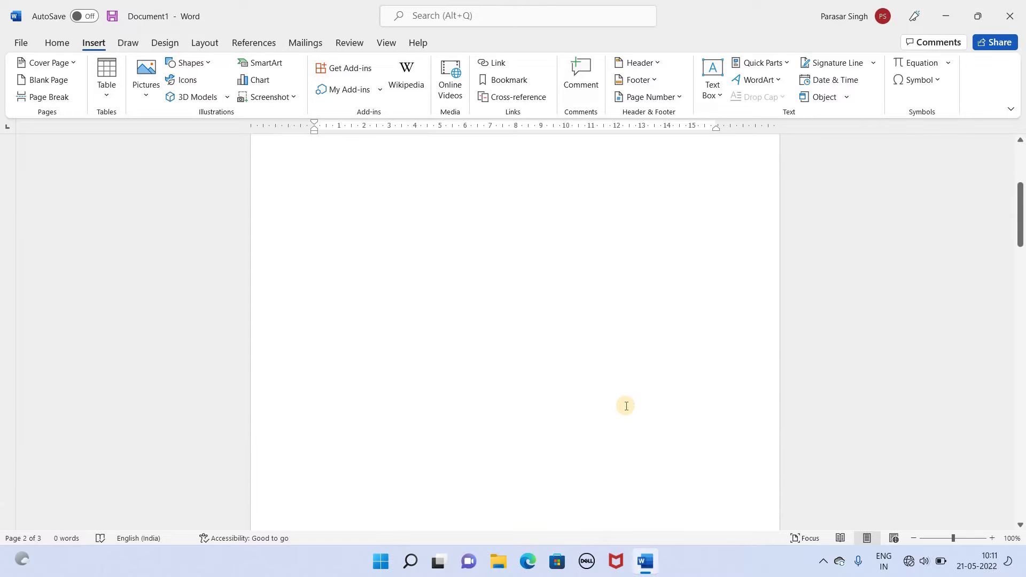
{"action": "scroll", "coordinate": [627, 401], "scroll_direction": "down", "scroll_amount": 3}
{"action": "scroll", "coordinate": [629, 408], "scroll_direction": "down", "scroll_amount": 5}
{"action": "scroll", "coordinate": [632, 418], "scroll_direction": "down", "scroll_amount": 5}
{"action": "scroll", "coordinate": [632, 418], "scroll_direction": "down", "scroll_amount": 8}
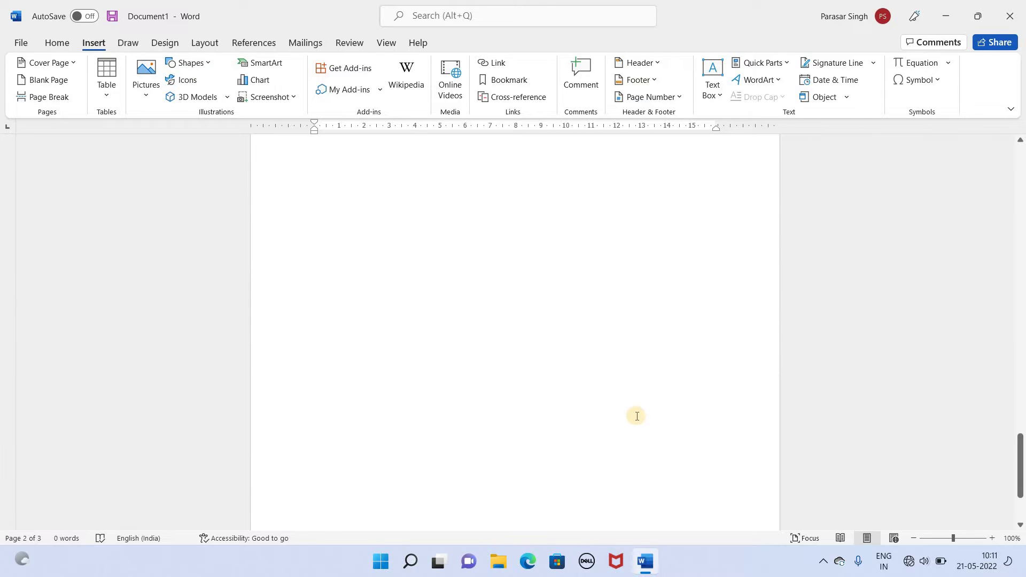
{"action": "scroll", "coordinate": [634, 416], "scroll_direction": "down", "scroll_amount": 2}
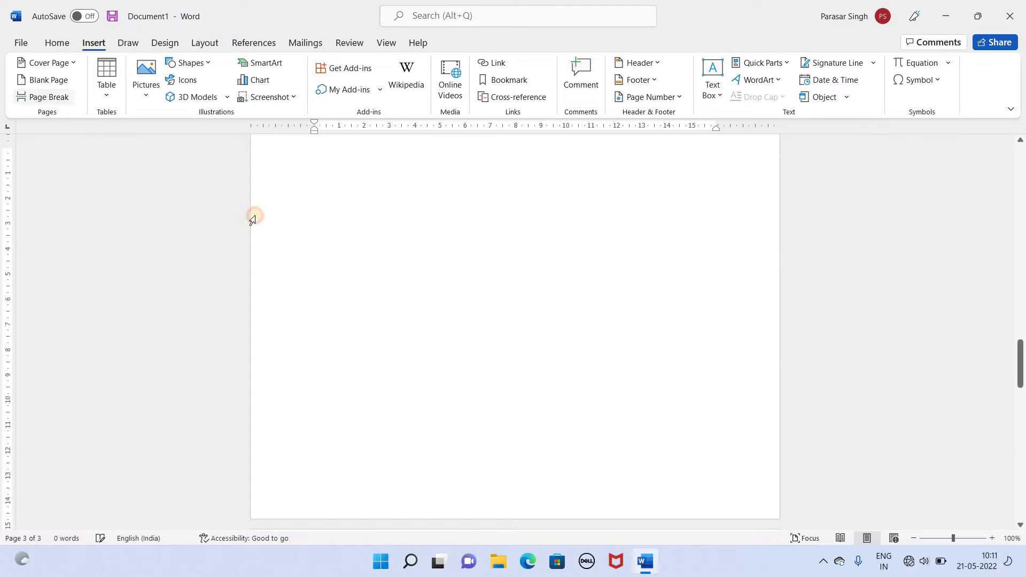
{"action": "scroll", "coordinate": [553, 336], "scroll_direction": "down", "scroll_amount": 3}
{"action": "scroll", "coordinate": [552, 345], "scroll_direction": "down", "scroll_amount": 3}
{"action": "scroll", "coordinate": [551, 350], "scroll_direction": "down", "scroll_amount": 3}
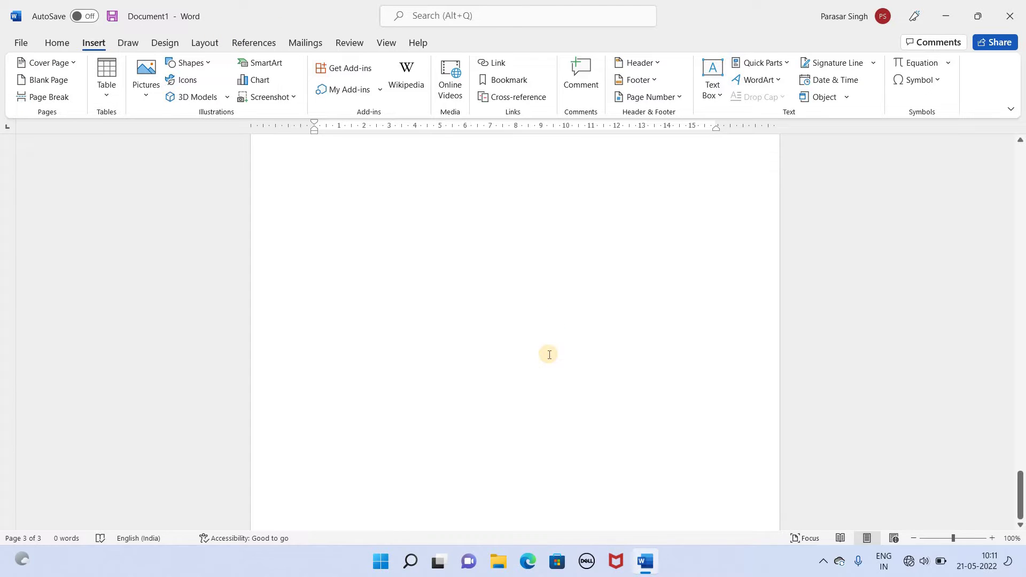
- Add two more pages with Ctrl+Enter and a page break, bringing the document to five pages
{"action": "key", "text": "ctrl+Return"}
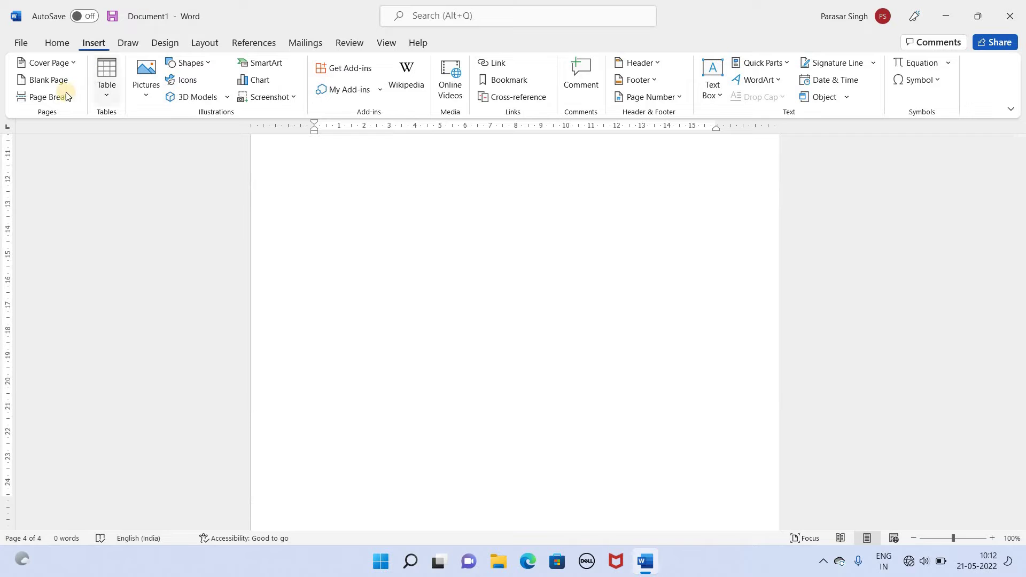
{"action": "left_click", "coordinate": [53, 99]}
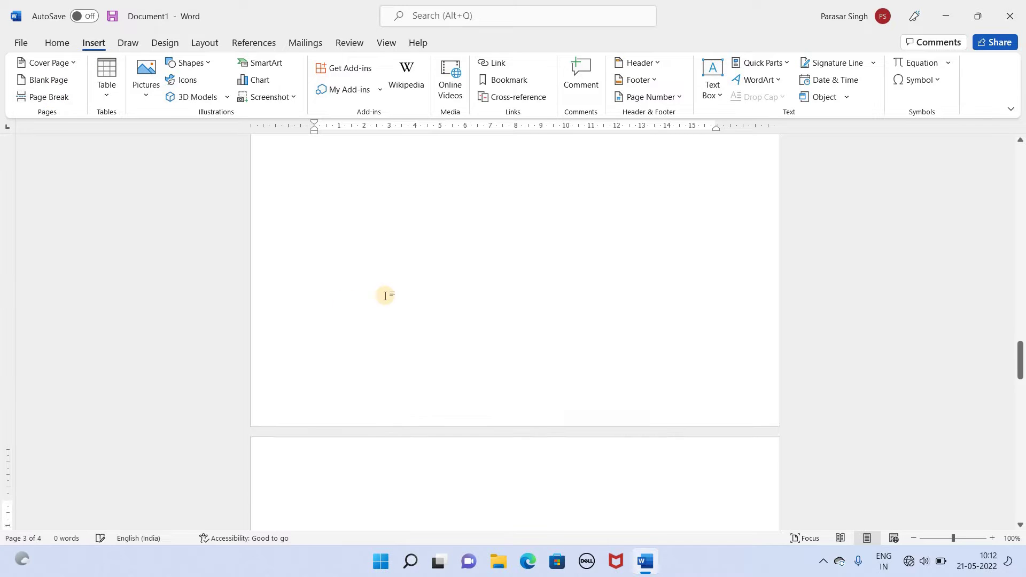
{"action": "scroll", "coordinate": [385, 296], "scroll_direction": "up", "scroll_amount": 15}
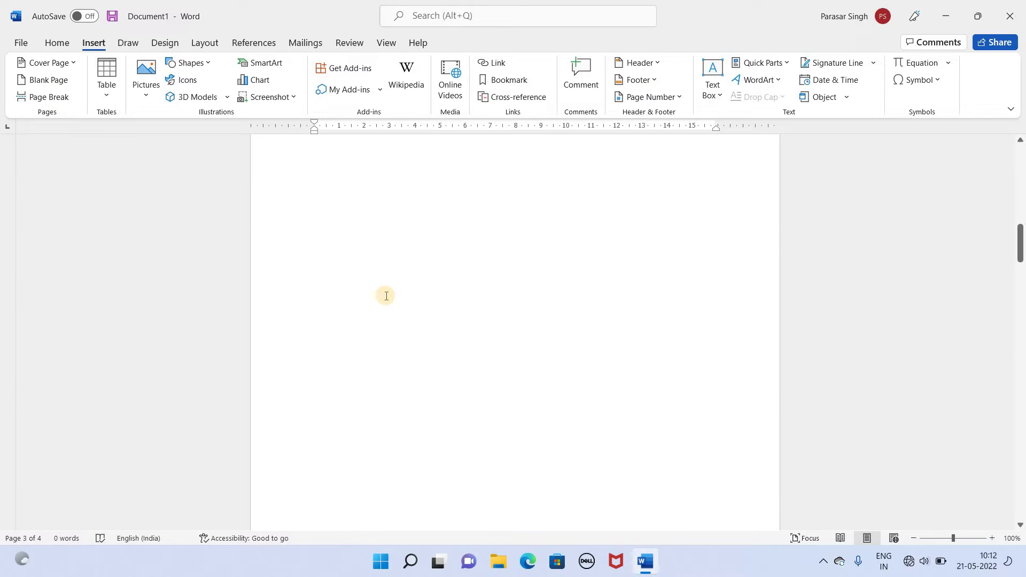
{"action": "left_click", "coordinate": [112, 95]}
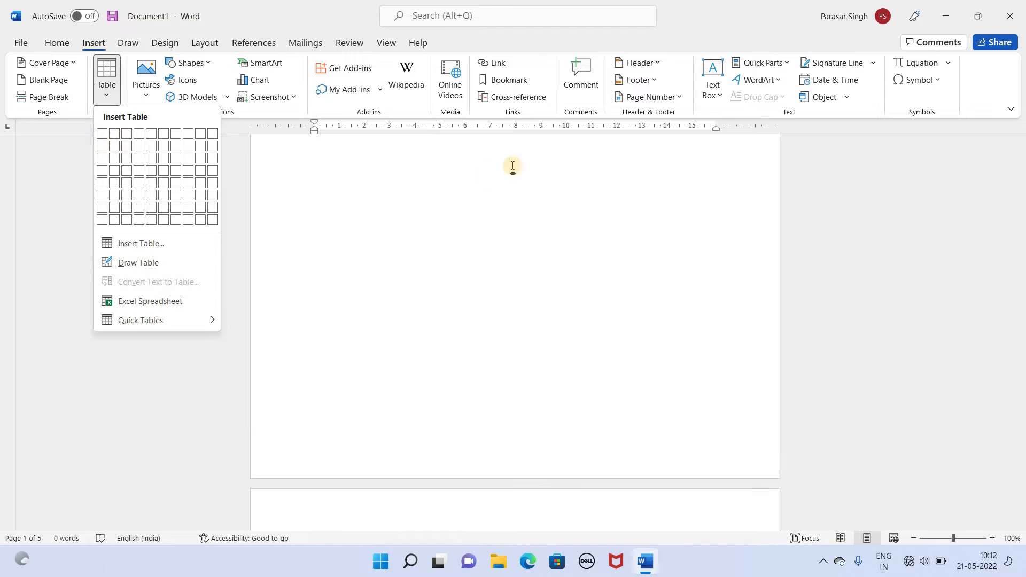
{"action": "scroll", "coordinate": [513, 167], "scroll_direction": "up", "scroll_amount": 5}
{"action": "scroll", "coordinate": [513, 166], "scroll_direction": "up", "scroll_amount": 3}
- Turn a typed +-----+-----+ line into a one-row, two-cell table at the top of page 1
{"action": "left_click", "coordinate": [338, 214]}
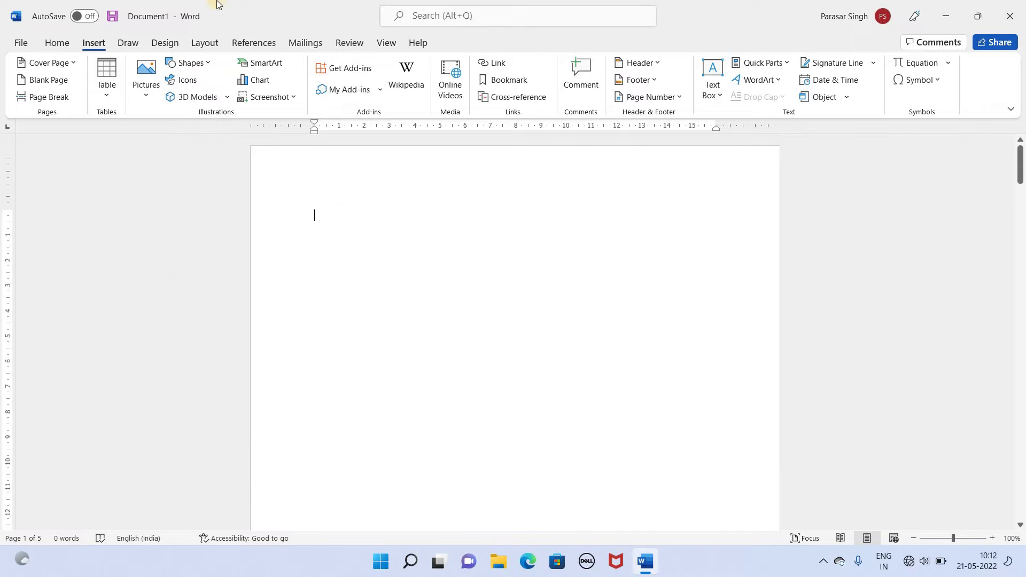
{"action": "left_click", "coordinate": [109, 85]}
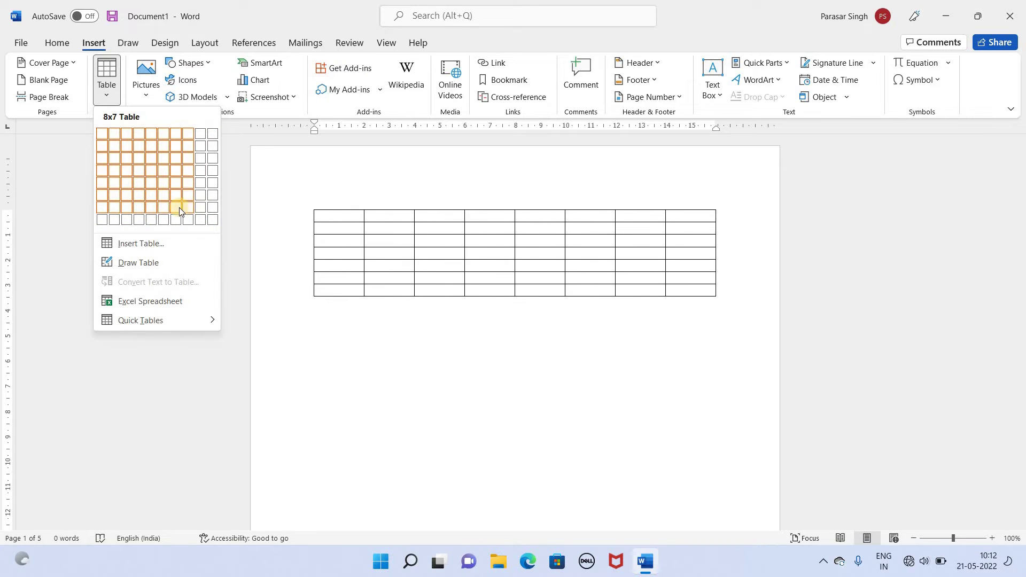
{"action": "left_click", "coordinate": [368, 244]}
{"action": "type", "text": "+--------------+------------------+"}
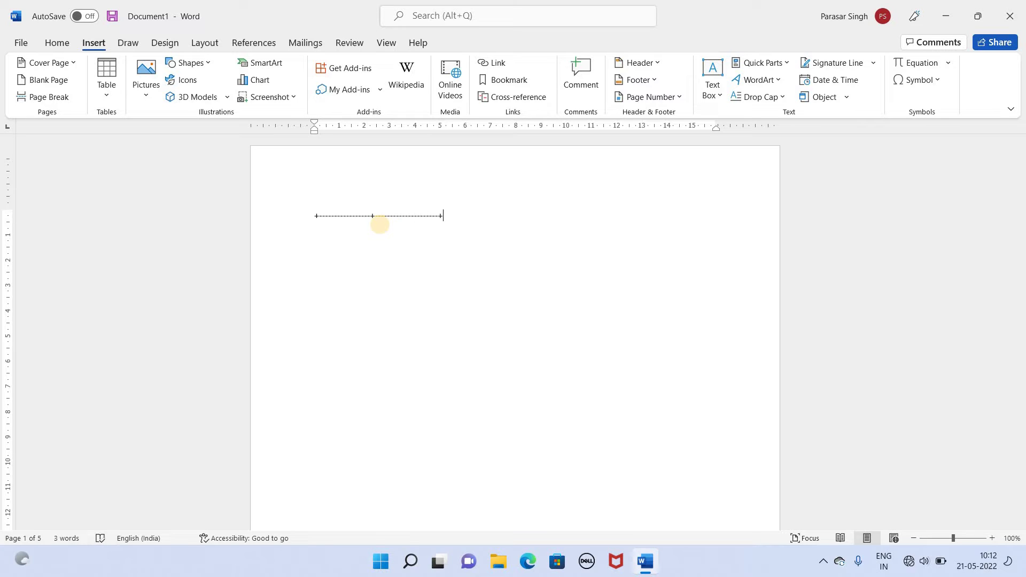
{"action": "key", "text": "Return"}
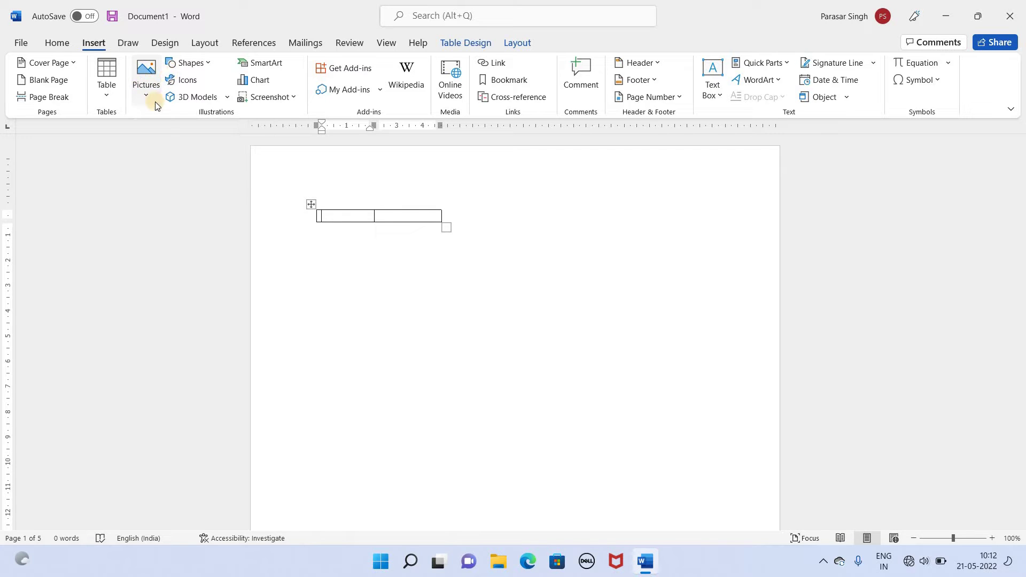
- Insert Screenshot (1) from the Pictures > Screenshots folder as a picture from this device
{"action": "left_click", "coordinate": [150, 91]}
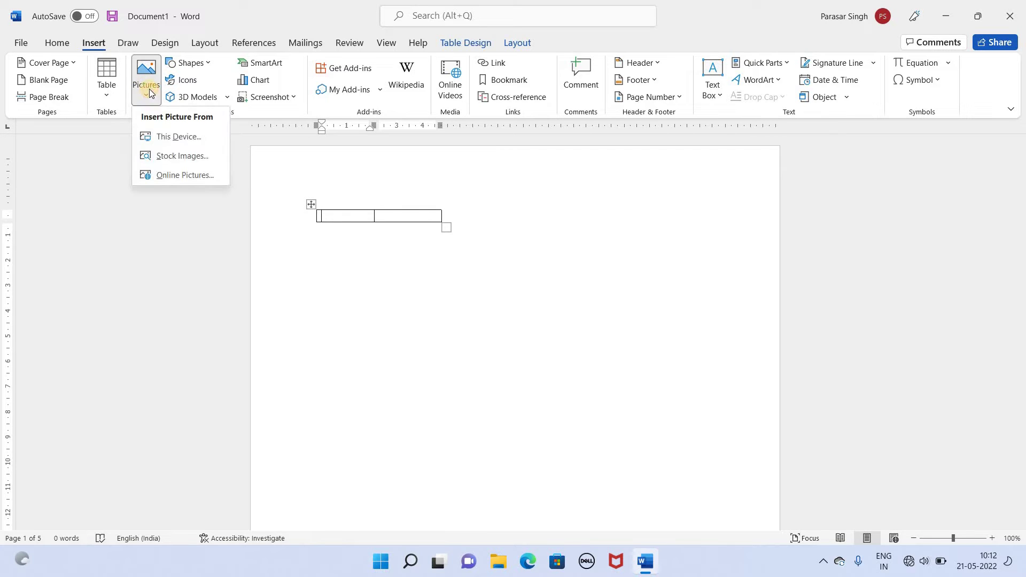
{"action": "left_click", "coordinate": [169, 139]}
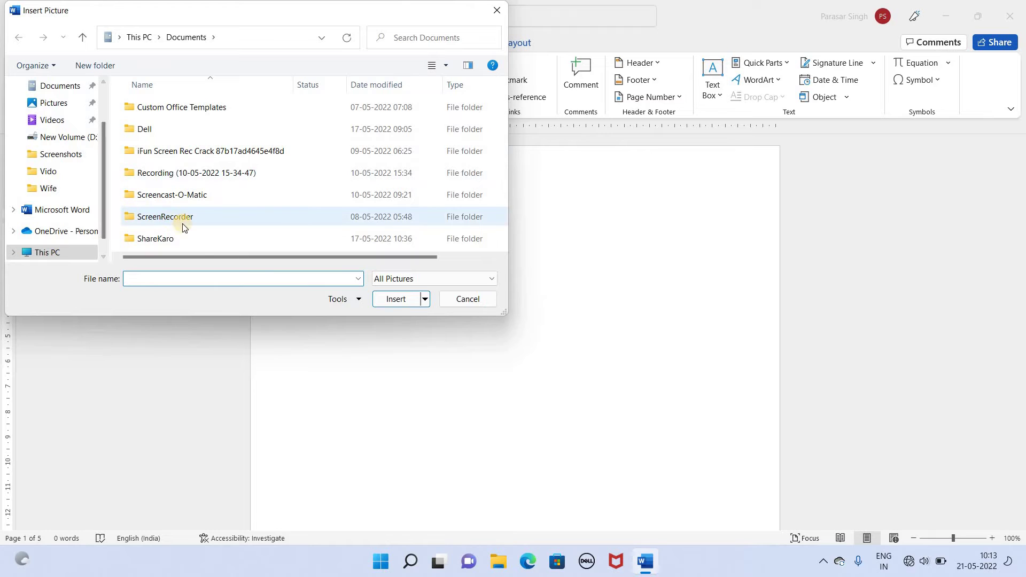
{"action": "scroll", "coordinate": [201, 220], "scroll_direction": "right", "scroll_amount": 3}
{"action": "scroll", "coordinate": [201, 220], "scroll_direction": "left", "scroll_amount": 3}
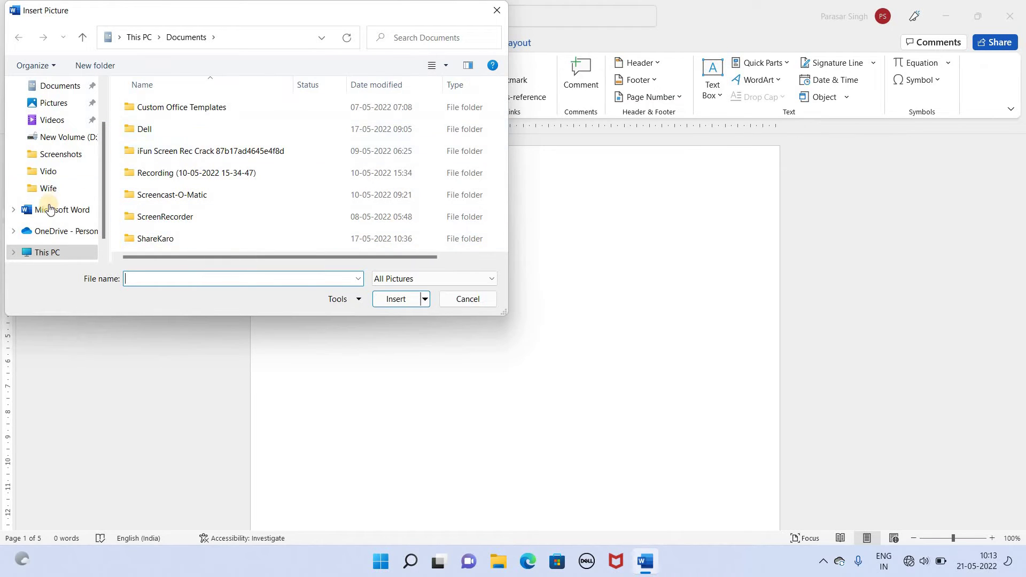
{"action": "double_click", "coordinate": [183, 217]}
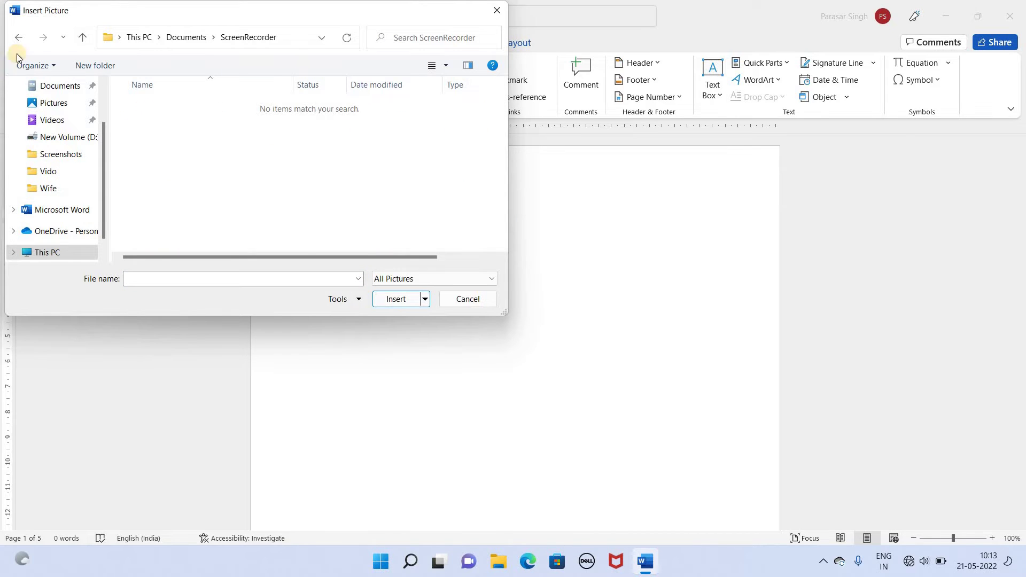
{"action": "left_click", "coordinate": [18, 36]}
{"action": "scroll", "coordinate": [271, 159], "scroll_direction": "right", "scroll_amount": 3}
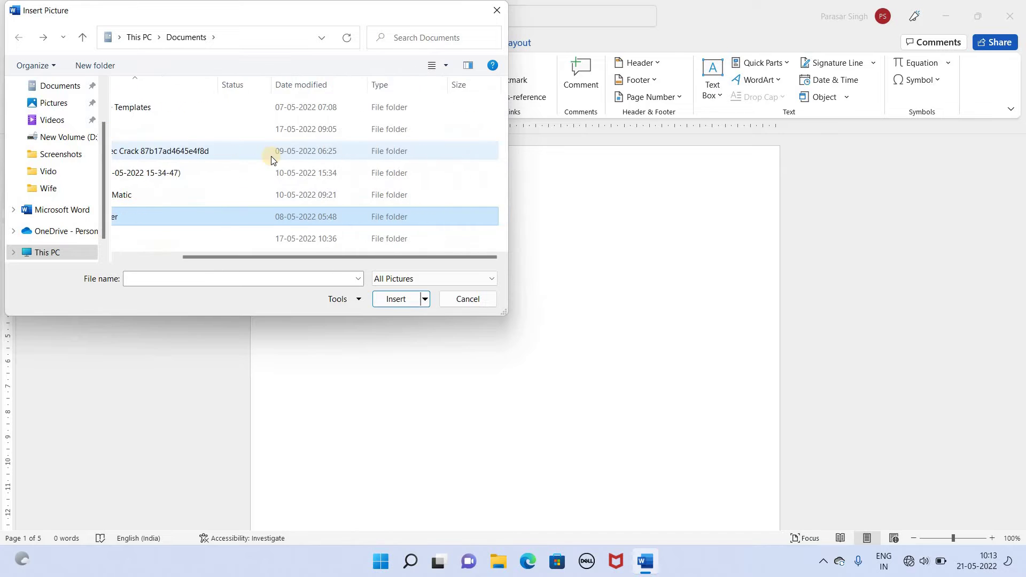
{"action": "scroll", "coordinate": [280, 162], "scroll_direction": "left", "scroll_amount": 3}
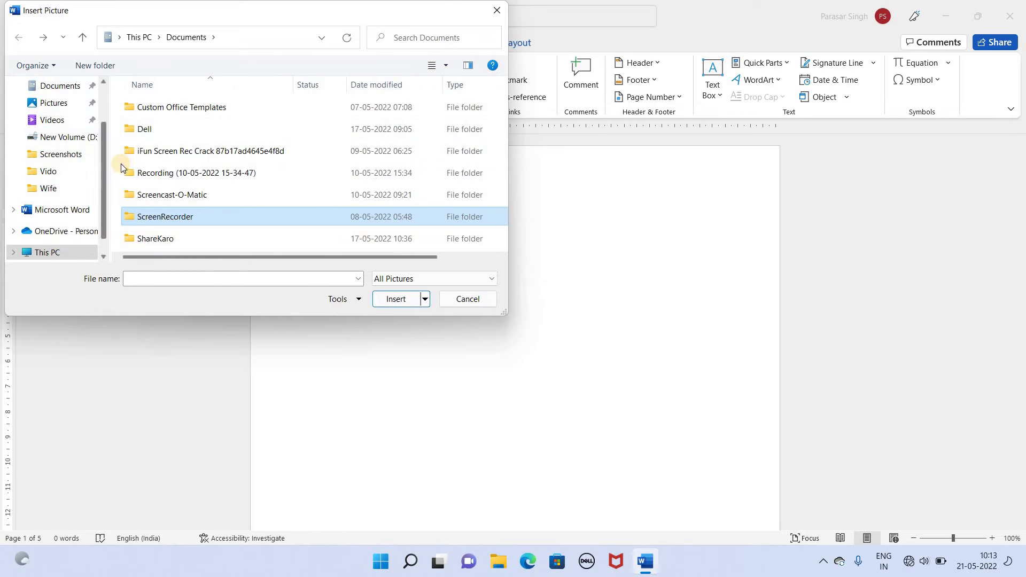
{"action": "left_click", "coordinate": [62, 154]}
{"action": "left_click", "coordinate": [156, 118]}
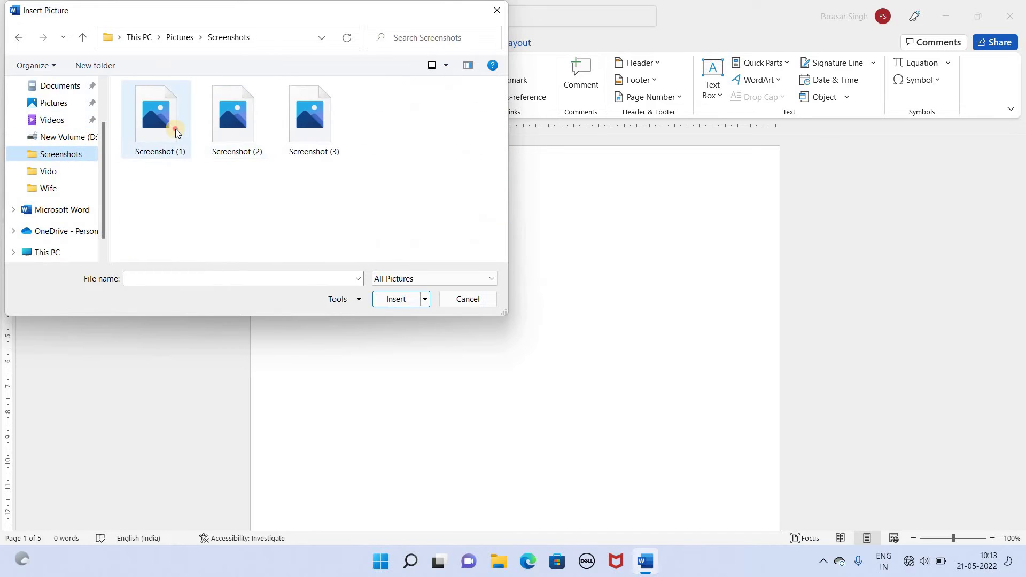
{"action": "left_click", "coordinate": [395, 299]}
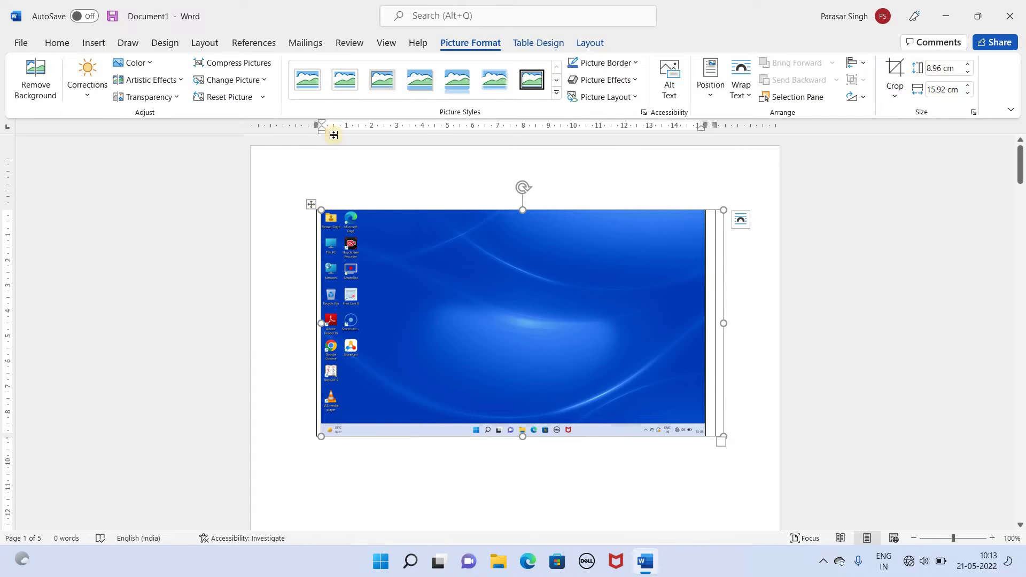
- Cut the inserted screenshot out of the document
{"action": "left_click", "coordinate": [95, 44]}
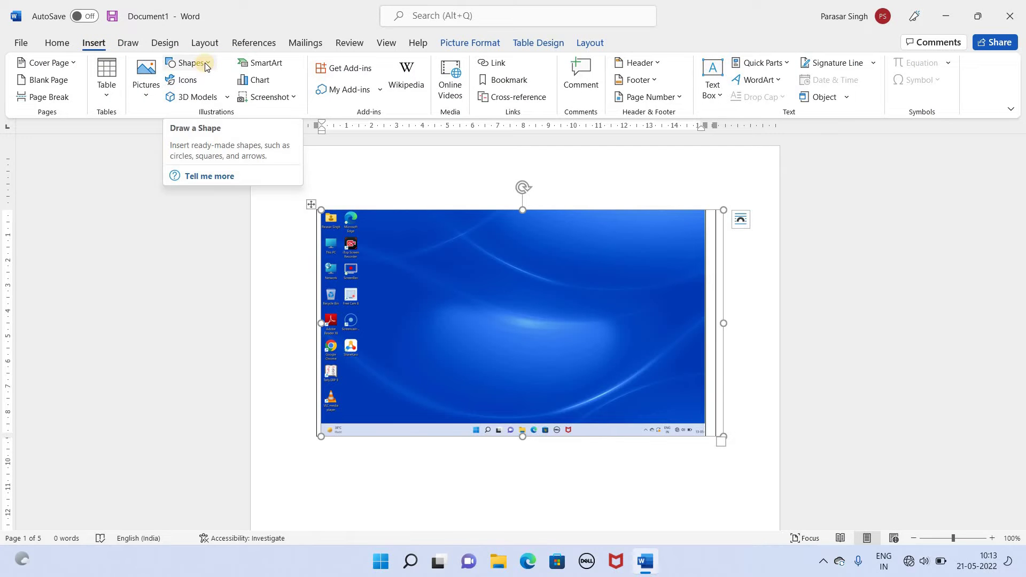
{"action": "right_click", "coordinate": [640, 260]}
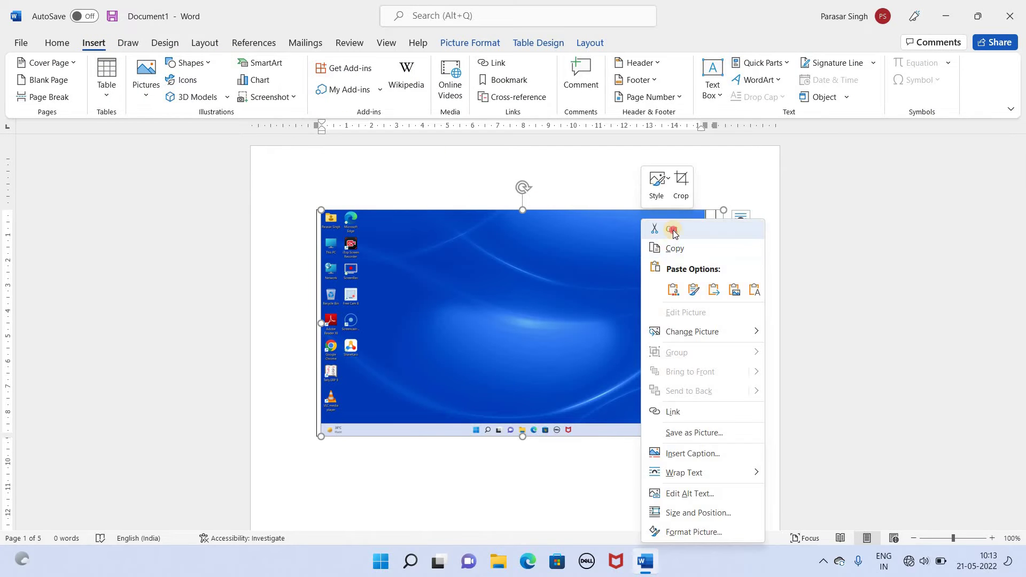
{"action": "left_click", "coordinate": [671, 231]}
- Select the empty two-cell table and cut it from the page
{"action": "right_click", "coordinate": [399, 213]}
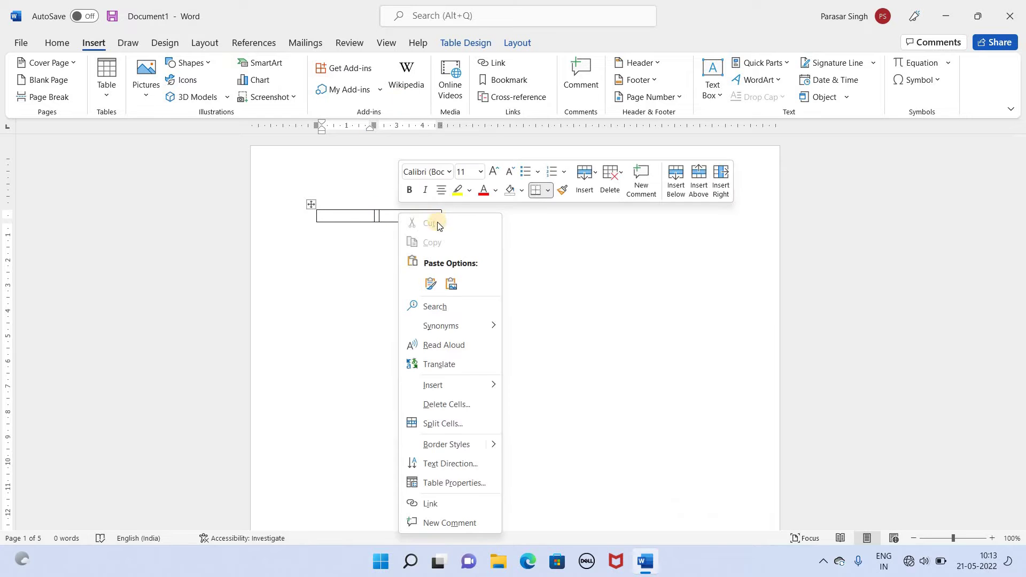
{"action": "left_click", "coordinate": [384, 261]}
{"action": "left_click", "coordinate": [311, 204]}
{"action": "right_click", "coordinate": [414, 215]}
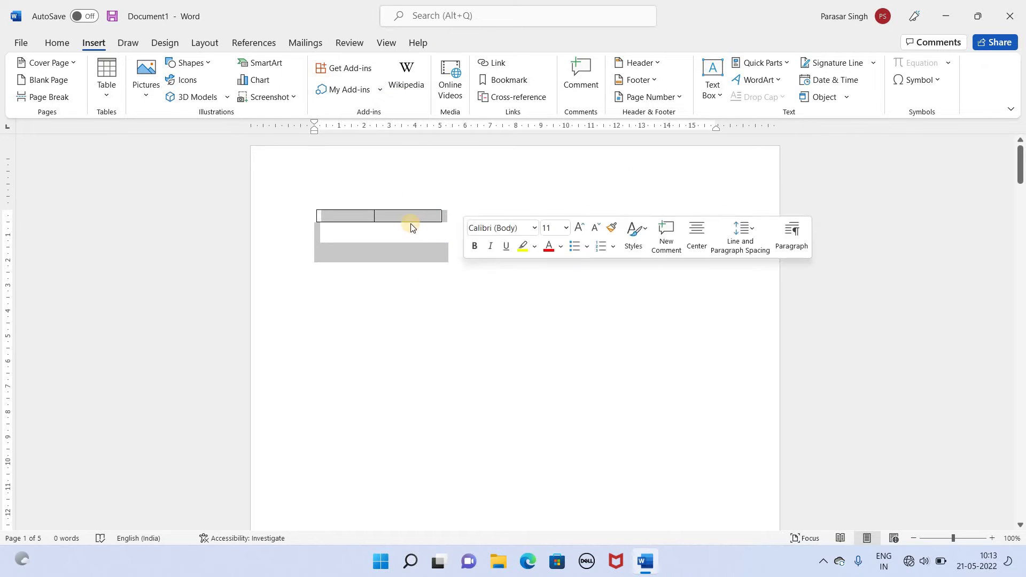
{"action": "left_click", "coordinate": [434, 224]}
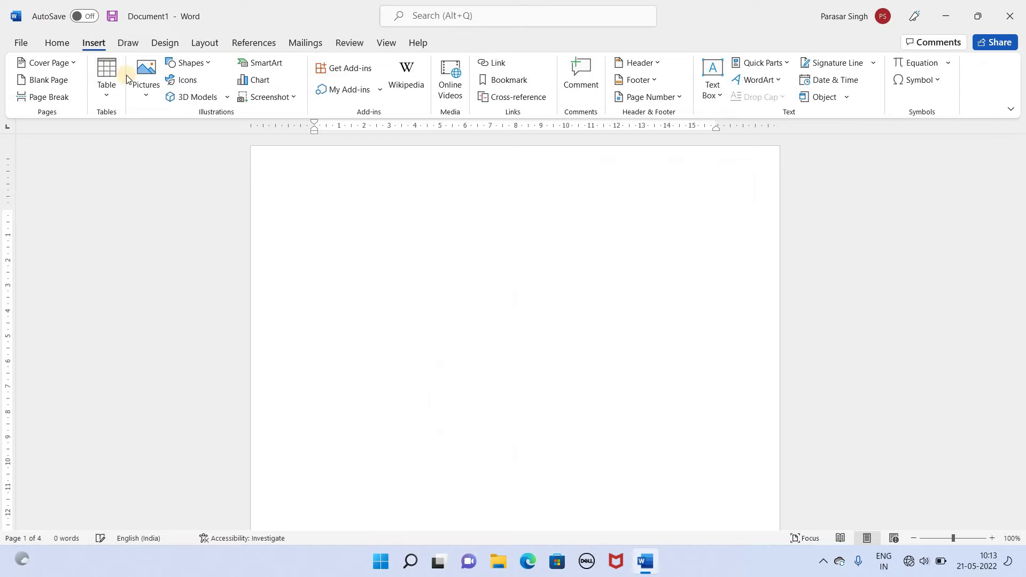
- Draw a blue chevron shape in the upper middle of page 1
{"action": "left_click", "coordinate": [208, 64]}
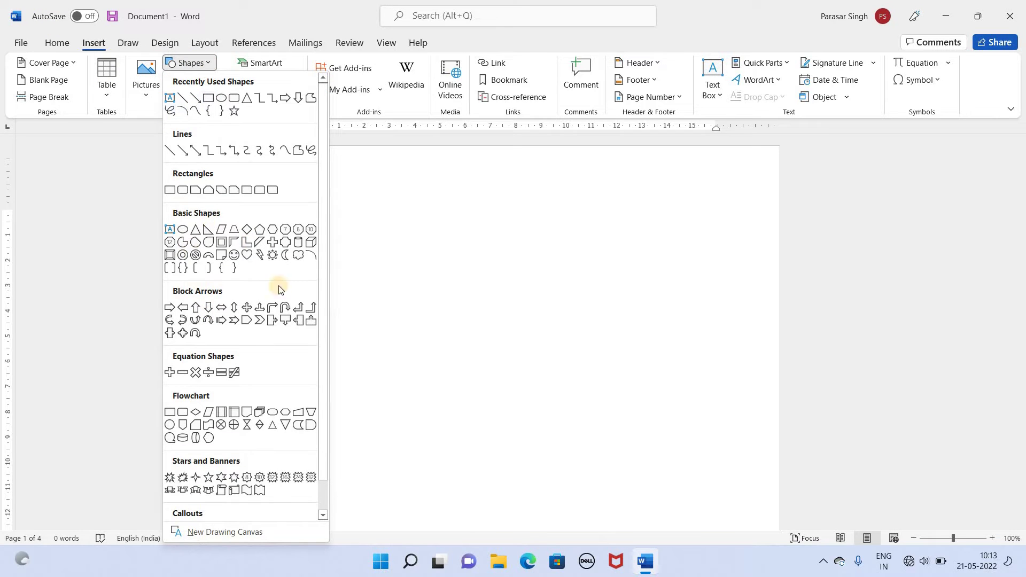
{"action": "left_click", "coordinate": [260, 319]}
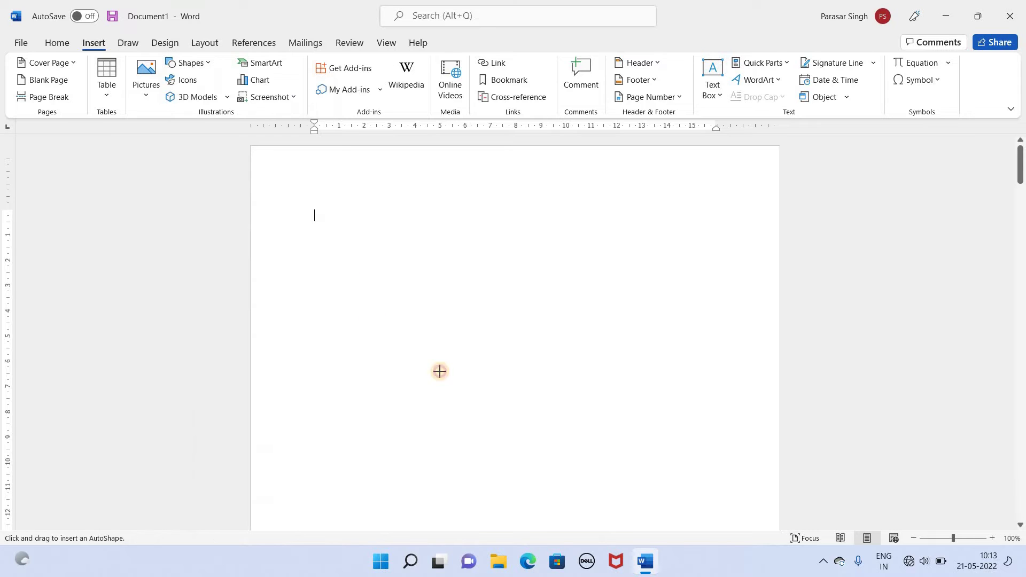
{"action": "left_click_drag", "start_coordinate": [342, 261], "coordinate": [571, 423]}
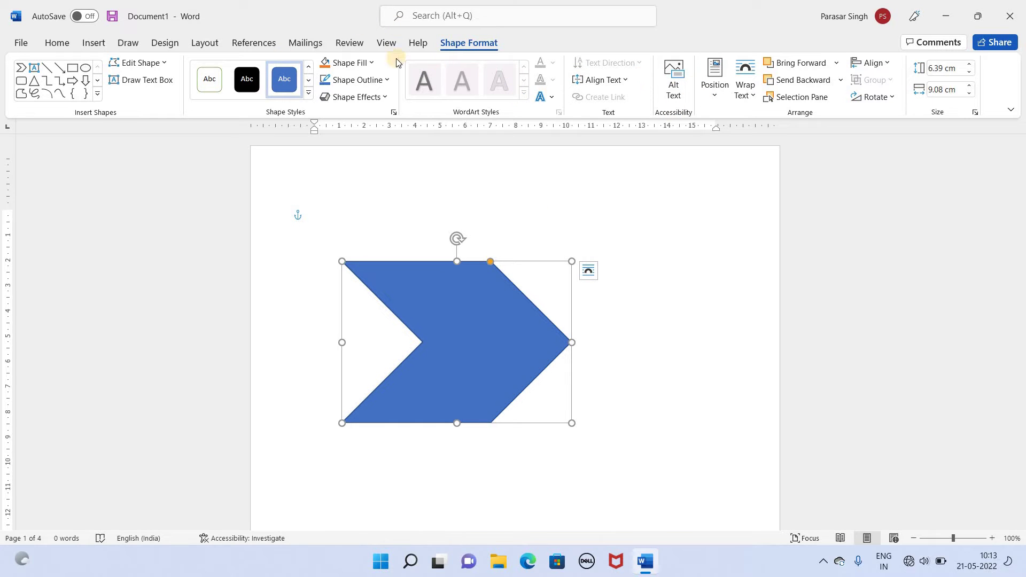
- Try the chevron's Text Effects transform and Shape Fill textures without applying any, then edit the header
{"action": "left_click", "coordinate": [546, 99]}
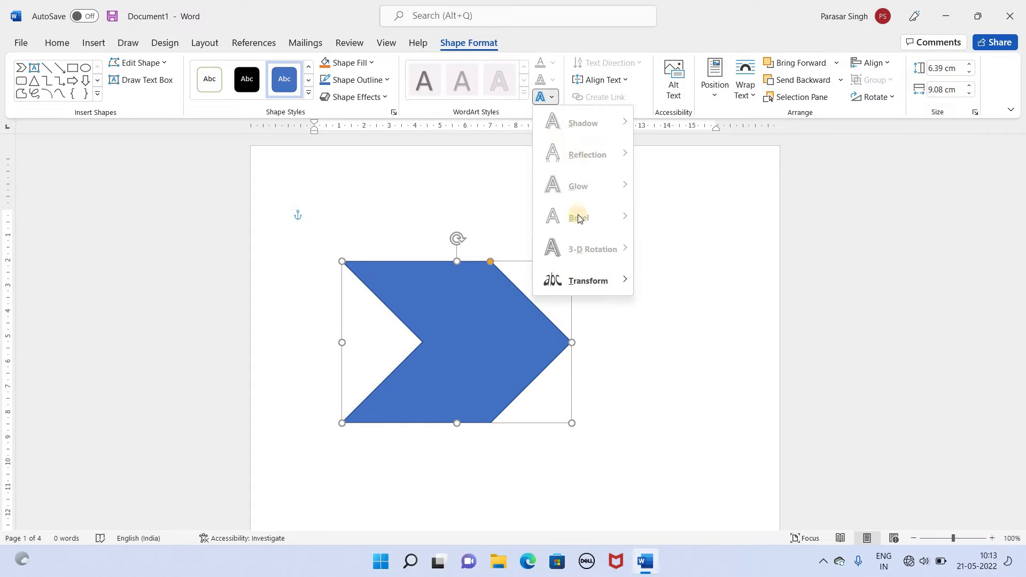
{"action": "mouse_move", "coordinate": [588, 281]}
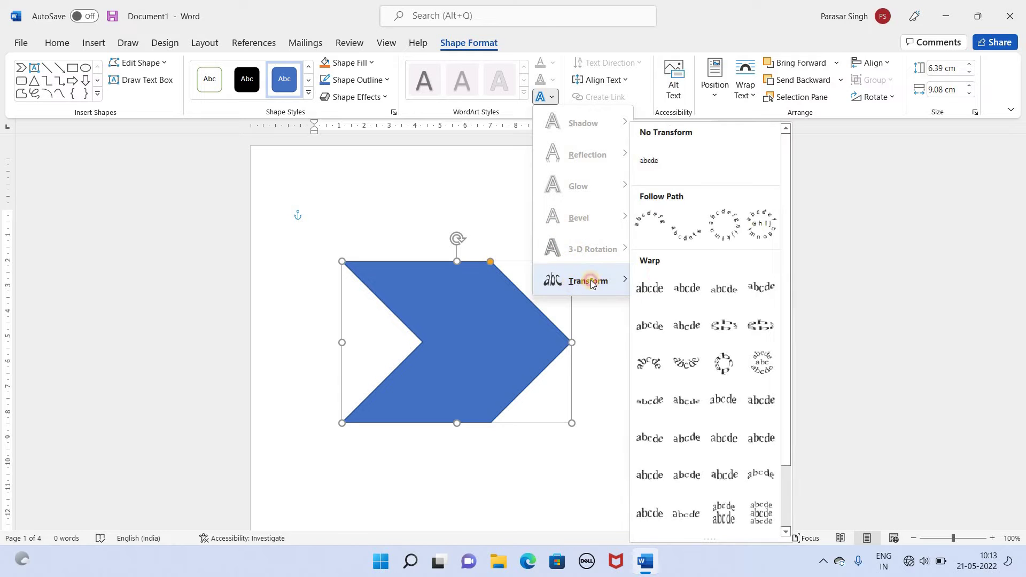
{"action": "left_click", "coordinate": [679, 360]}
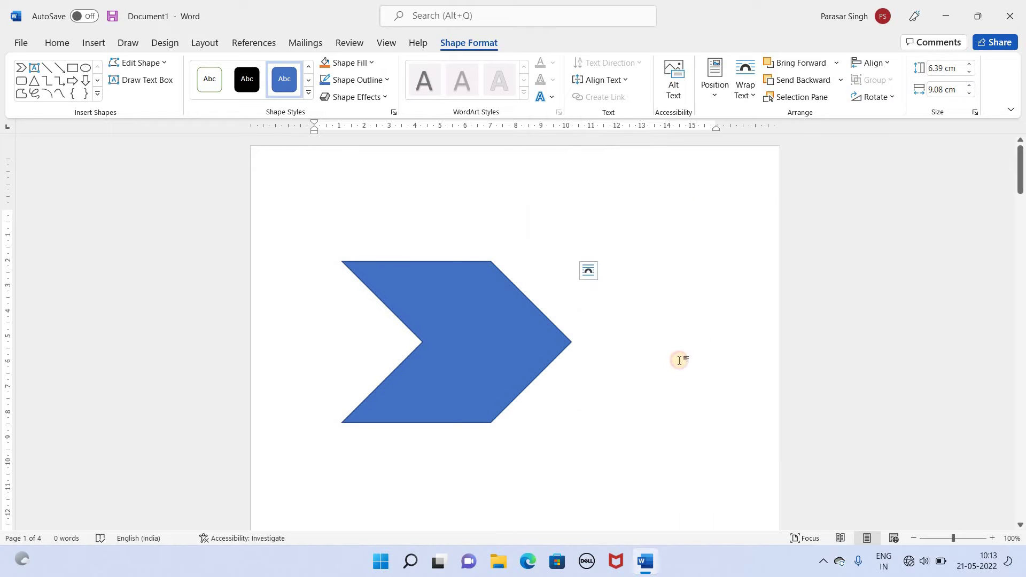
{"action": "left_click", "coordinate": [372, 63]}
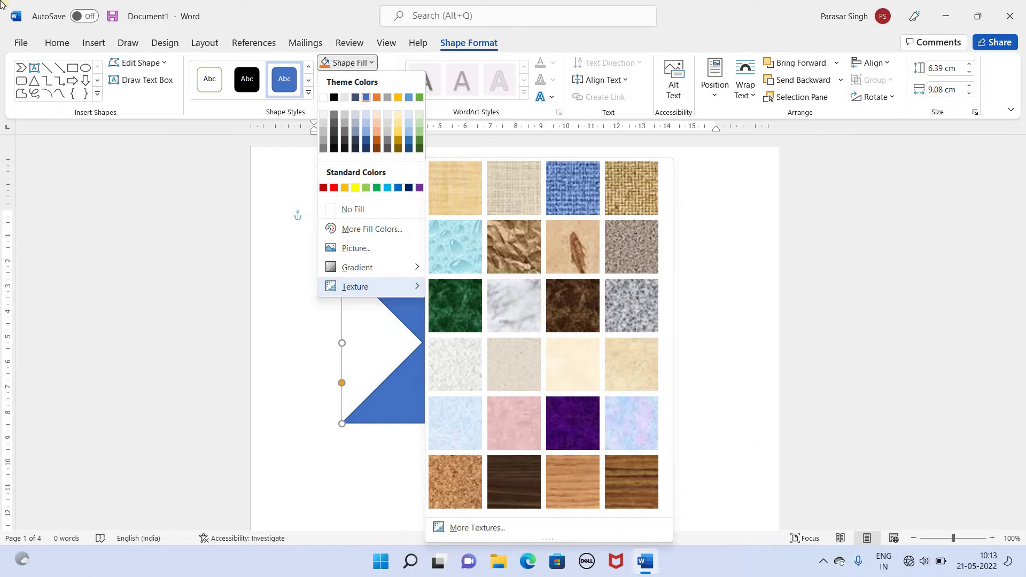
{"action": "mouse_move", "coordinate": [355, 287]}
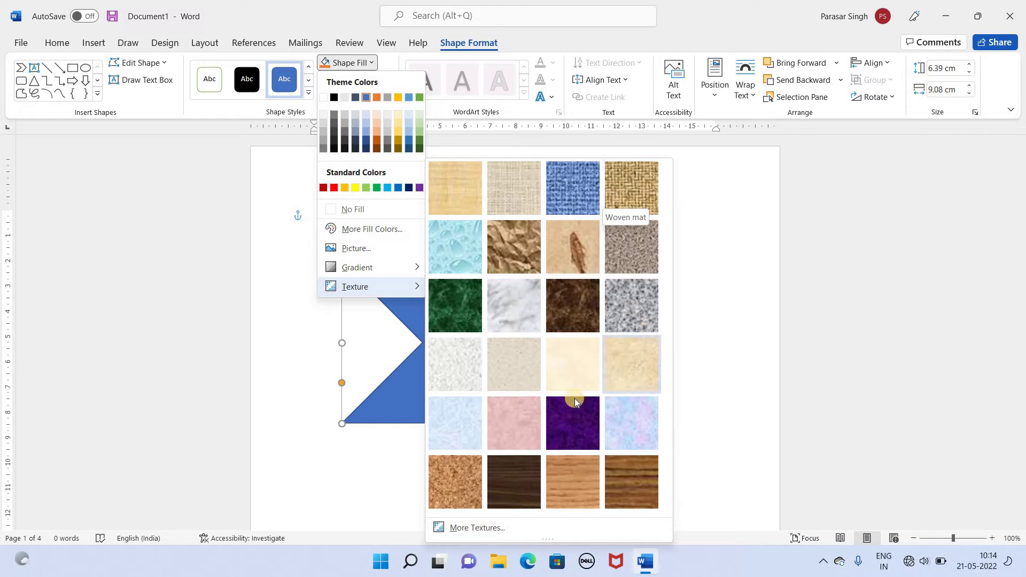
{"action": "left_click", "coordinate": [333, 475]}
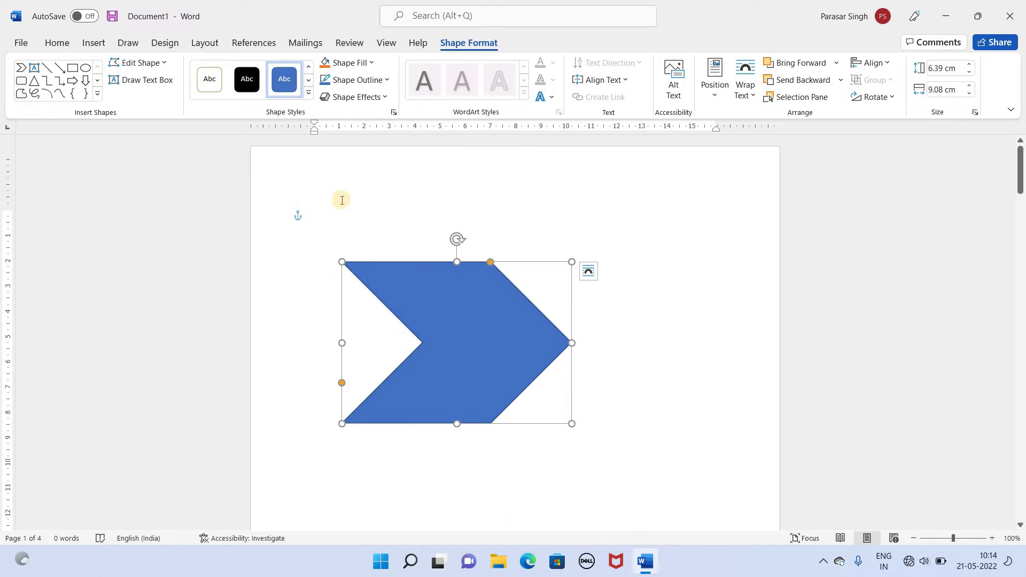
{"action": "double_click", "coordinate": [326, 181]}
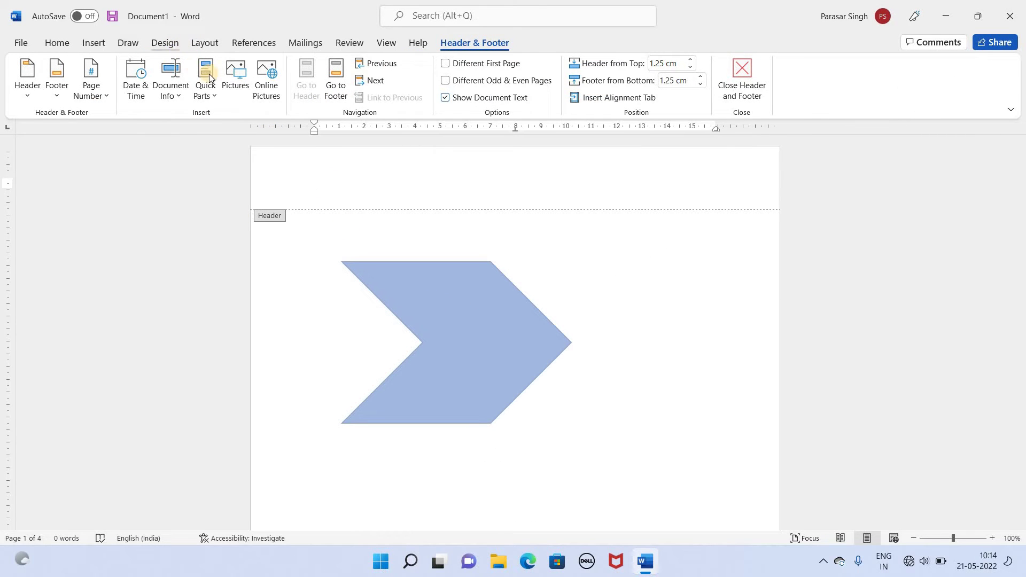
- Undo back to a blank page, then try Icons and 3D Models and dismiss their offline messages
{"action": "key", "text": "ctrl+z"}
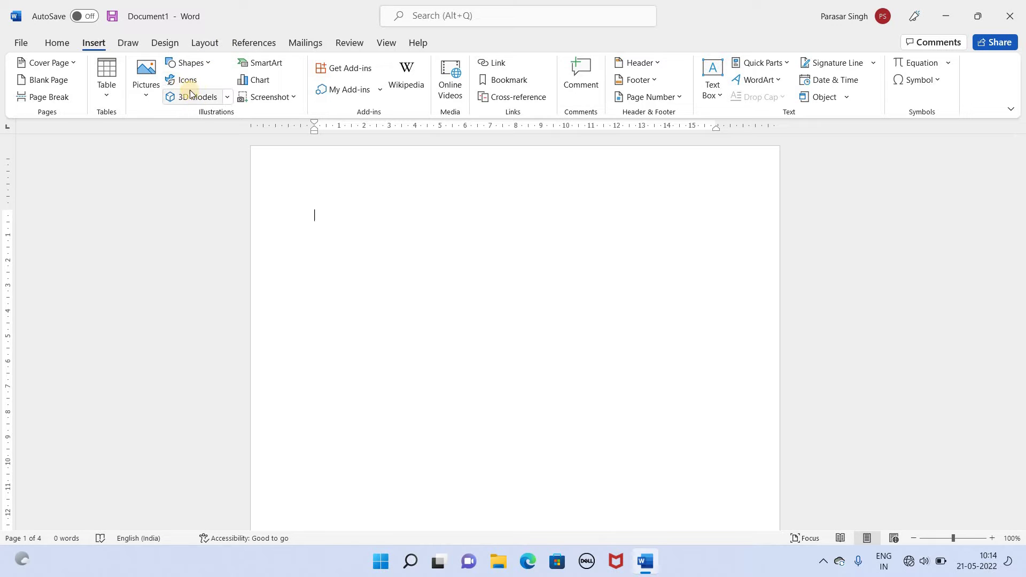
{"action": "left_click", "coordinate": [184, 80]}
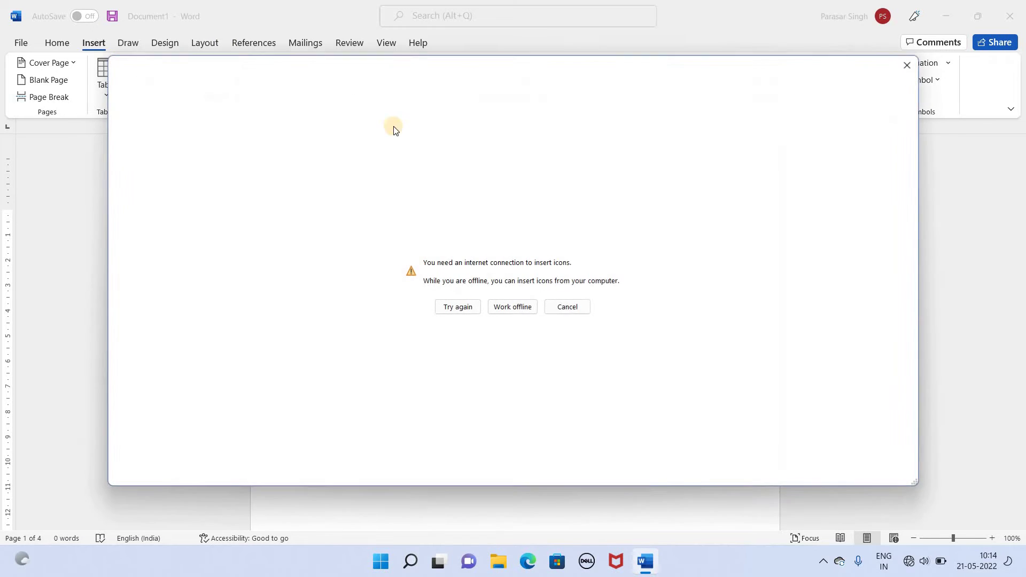
{"action": "left_click", "coordinate": [903, 67]}
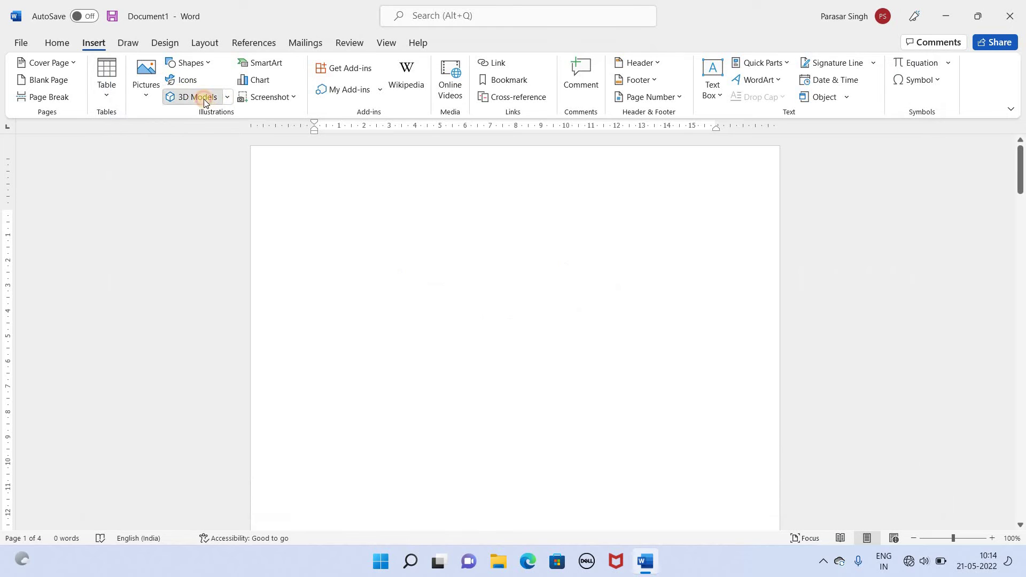
{"action": "left_click", "coordinate": [203, 98]}
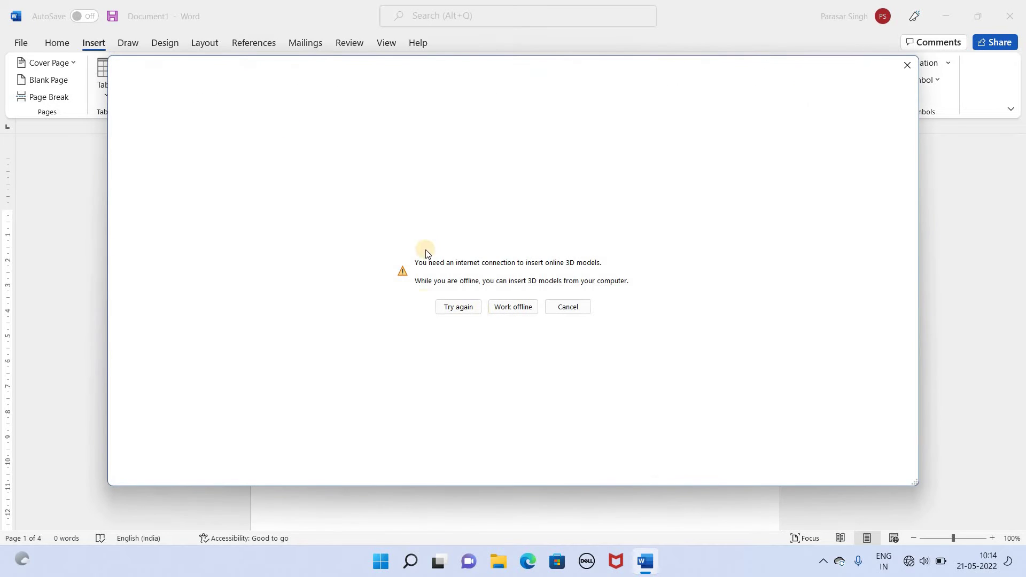
{"action": "left_click", "coordinate": [907, 65]}
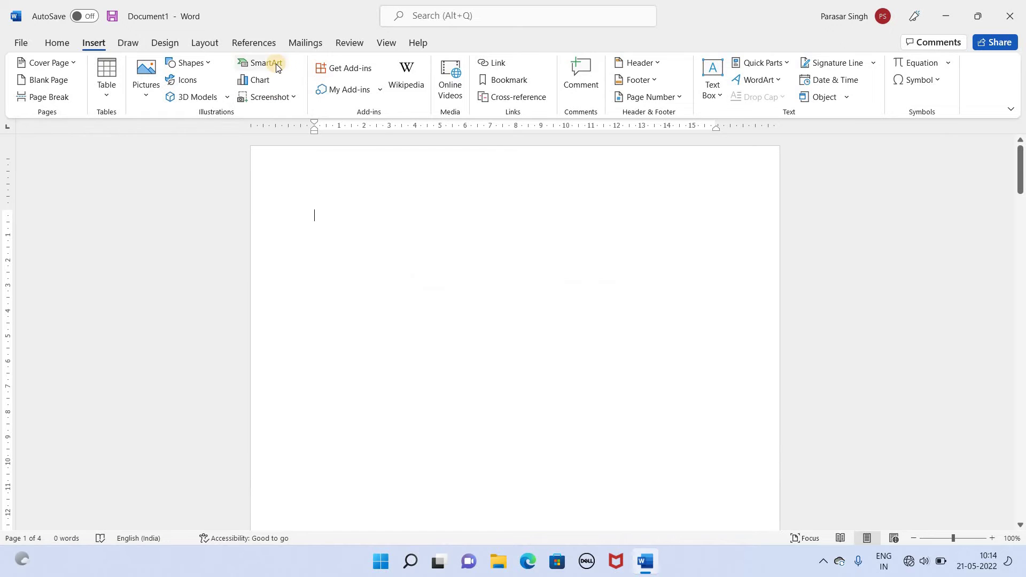
- Insert a Text Cycle SmartArt diagram from the Cycle layouts
{"action": "left_click", "coordinate": [274, 66]}
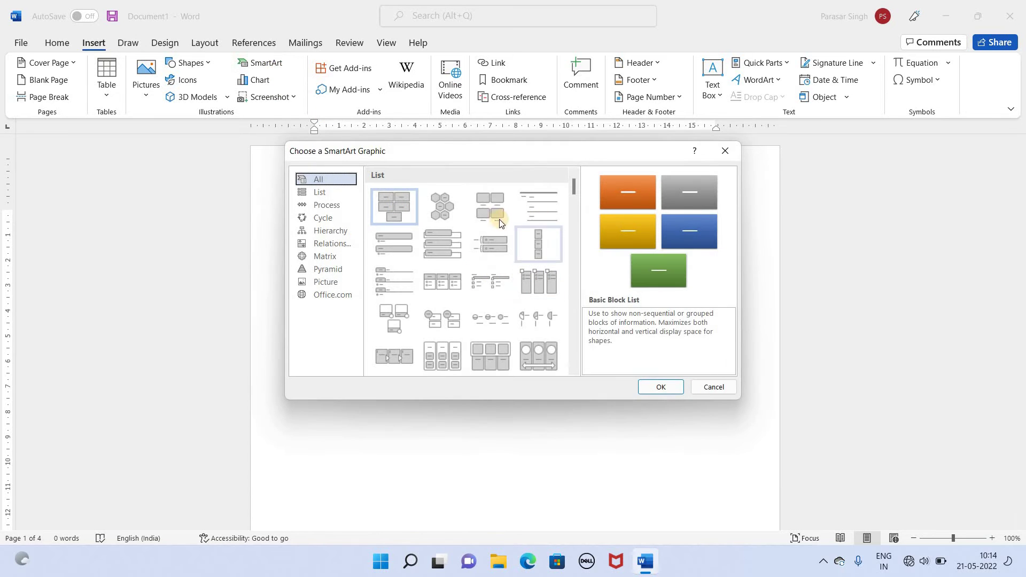
{"action": "scroll", "coordinate": [490, 284], "scroll_direction": "down", "scroll_amount": 3}
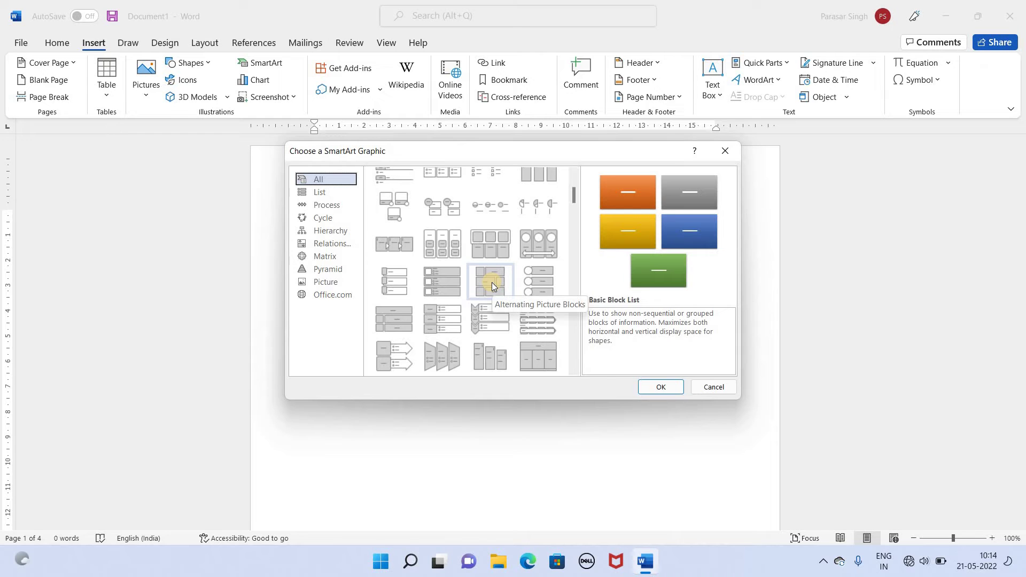
{"action": "scroll", "coordinate": [492, 282], "scroll_direction": "down", "scroll_amount": 3}
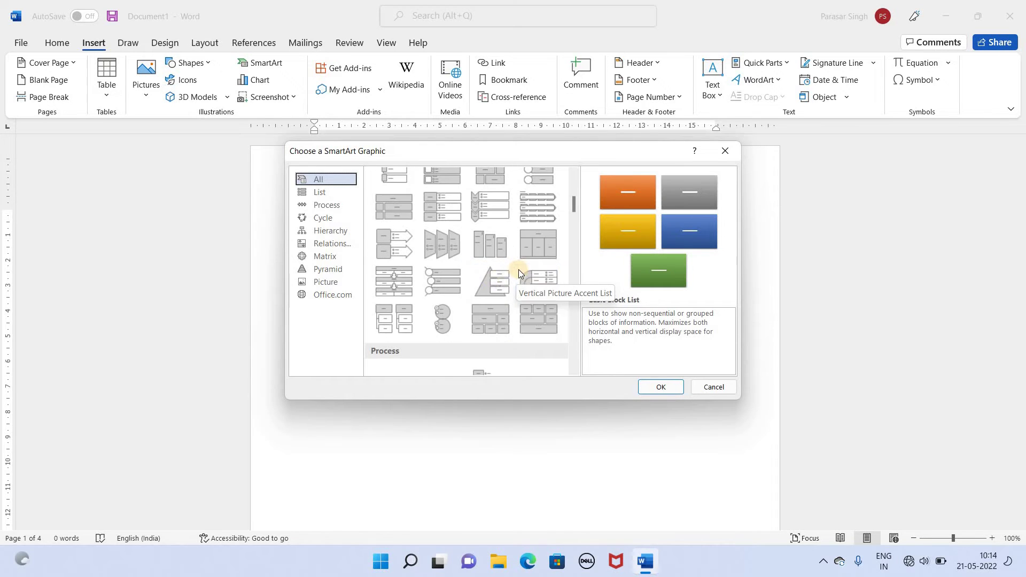
{"action": "scroll", "coordinate": [460, 271], "scroll_direction": "down", "scroll_amount": 3}
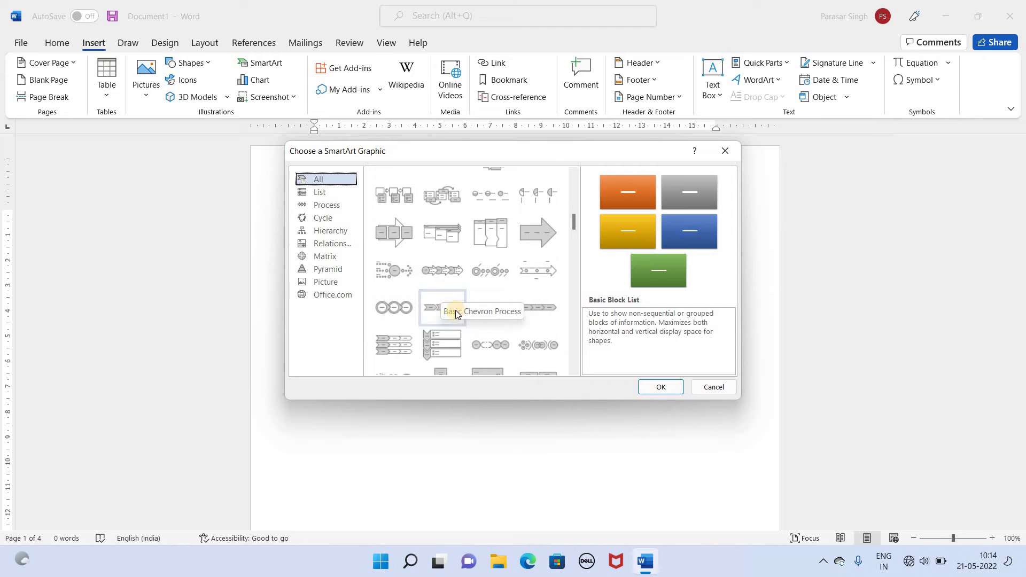
{"action": "left_click", "coordinate": [318, 203]}
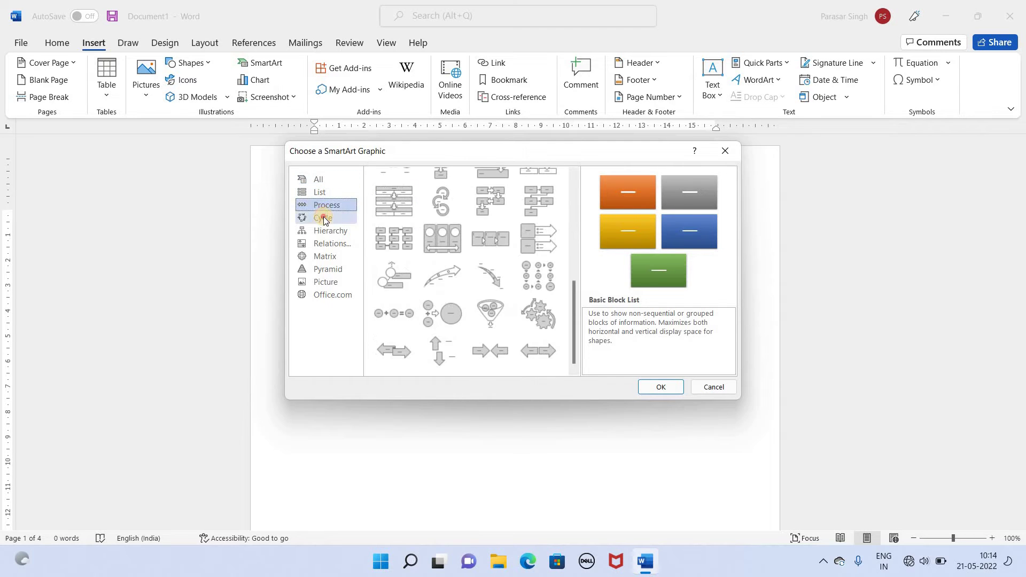
{"action": "left_click", "coordinate": [323, 217]}
{"action": "left_click", "coordinate": [450, 196]}
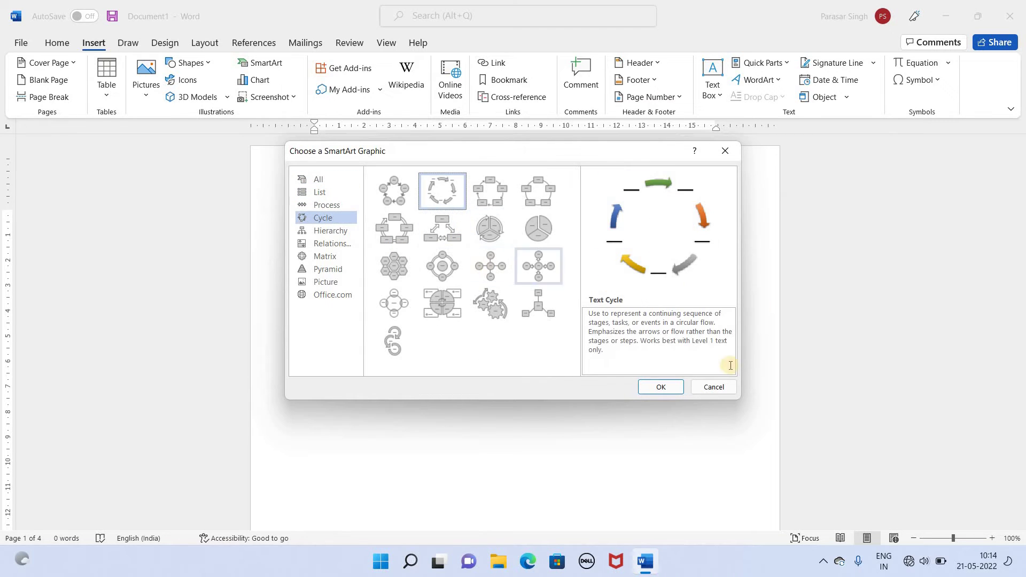
{"action": "left_click", "coordinate": [651, 385]}
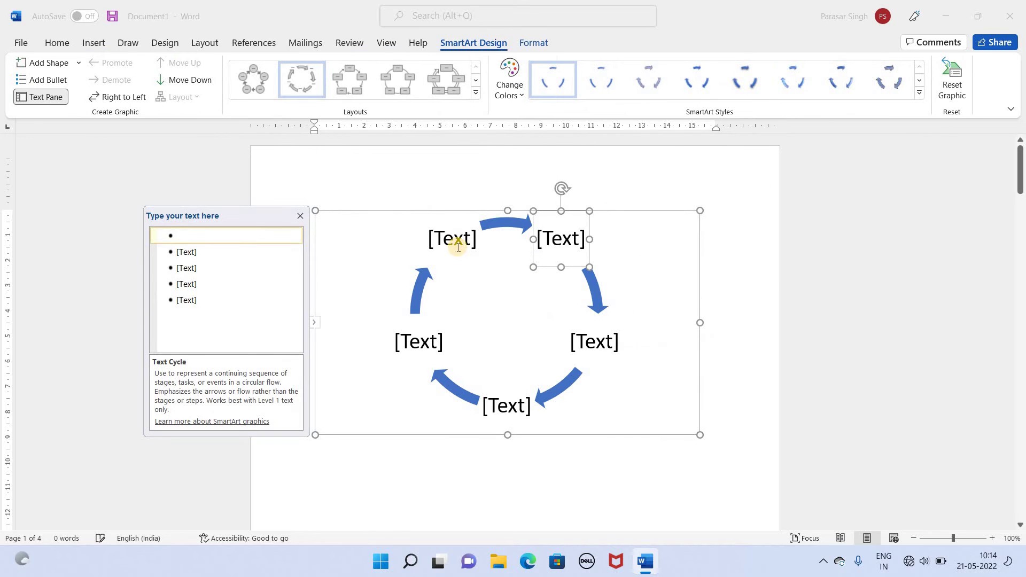
- Label the diagram's shapes TT and ERRER and close its Text Pane
{"action": "type", "text": "T"}
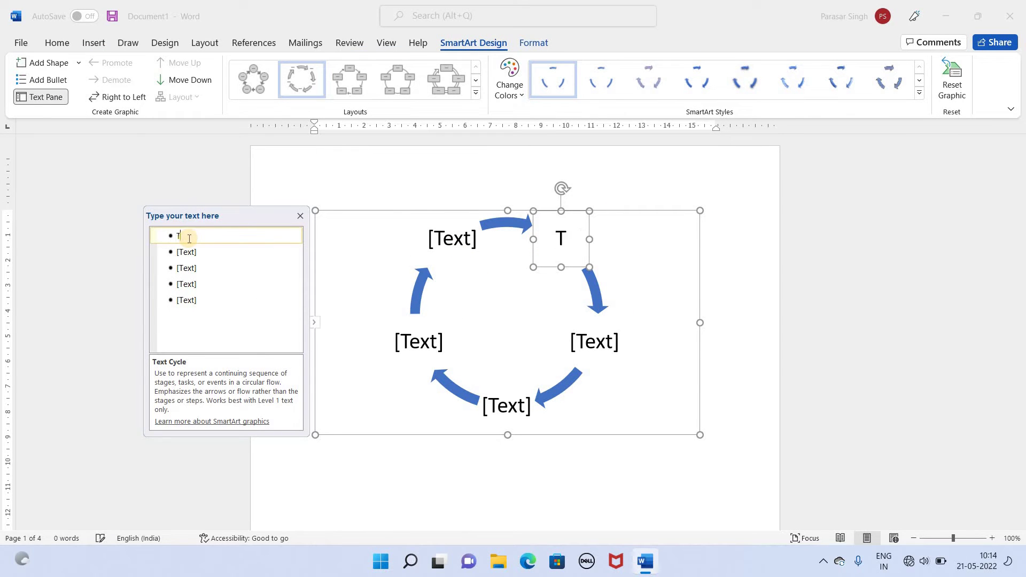
{"action": "type", "text": "T"}
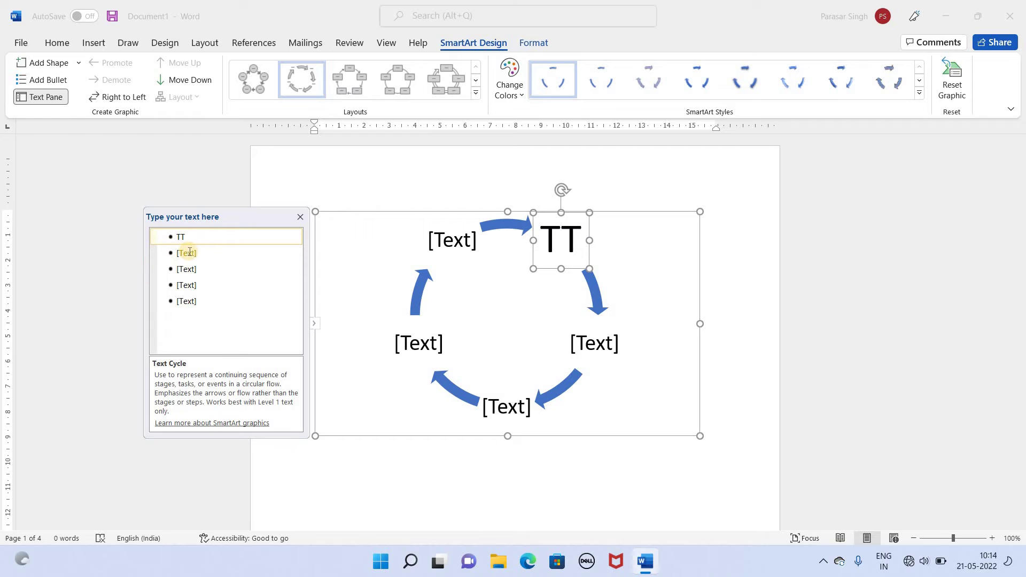
{"action": "left_click", "coordinate": [190, 251]}
{"action": "type", "text": "ERRER"}
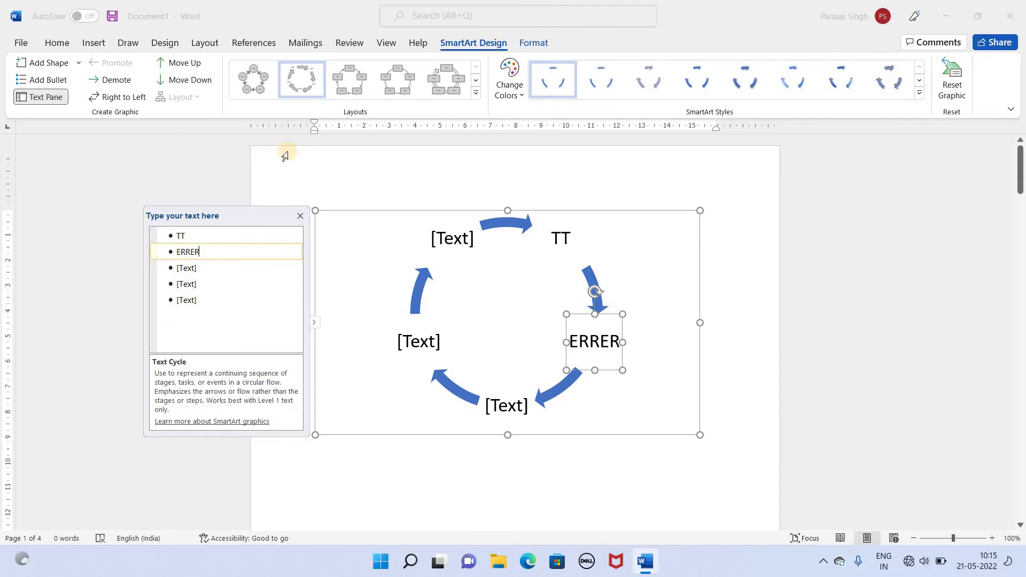
{"action": "left_click", "coordinate": [300, 216]}
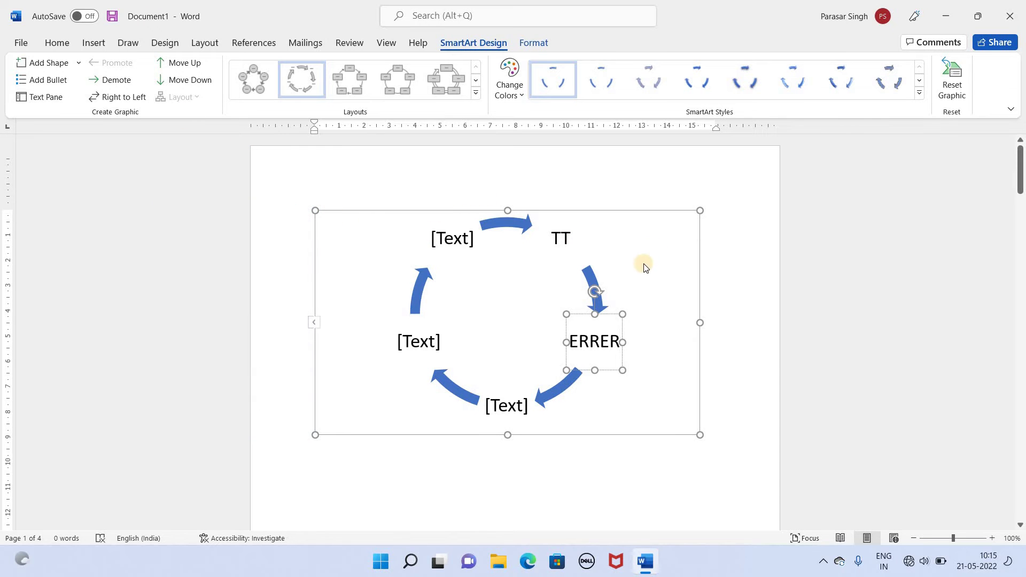
{"action": "right_click", "coordinate": [648, 218]}
- Cut the SmartArt diagram and insert a Clustered Bar chart
{"action": "left_click", "coordinate": [665, 227]}
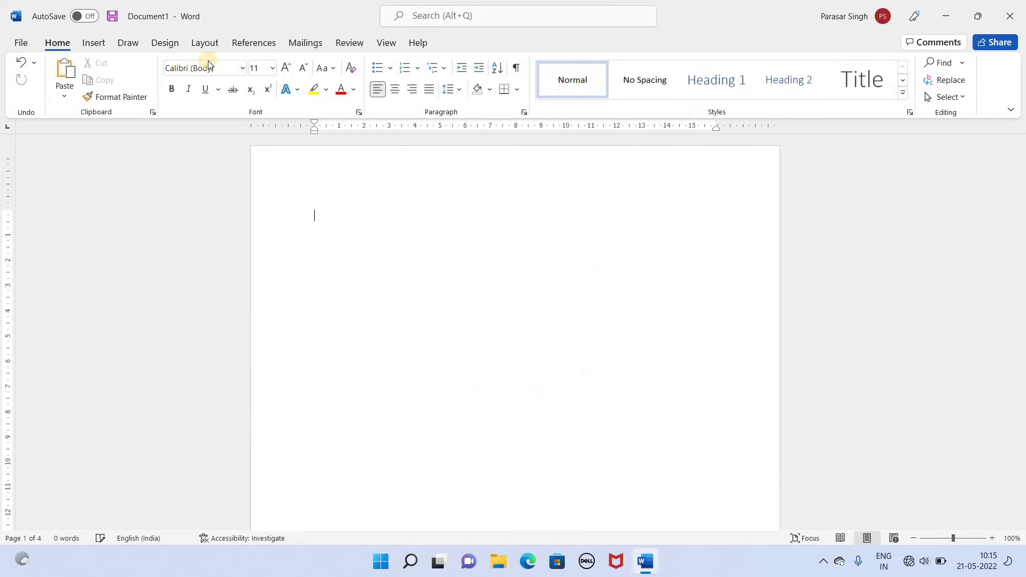
{"action": "left_click", "coordinate": [85, 45]}
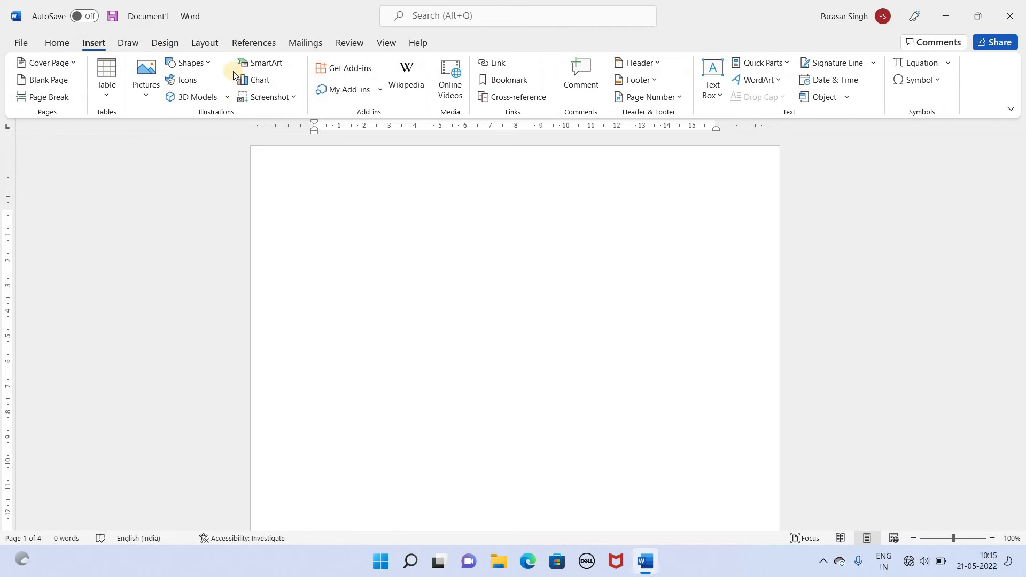
{"action": "left_click", "coordinate": [262, 86]}
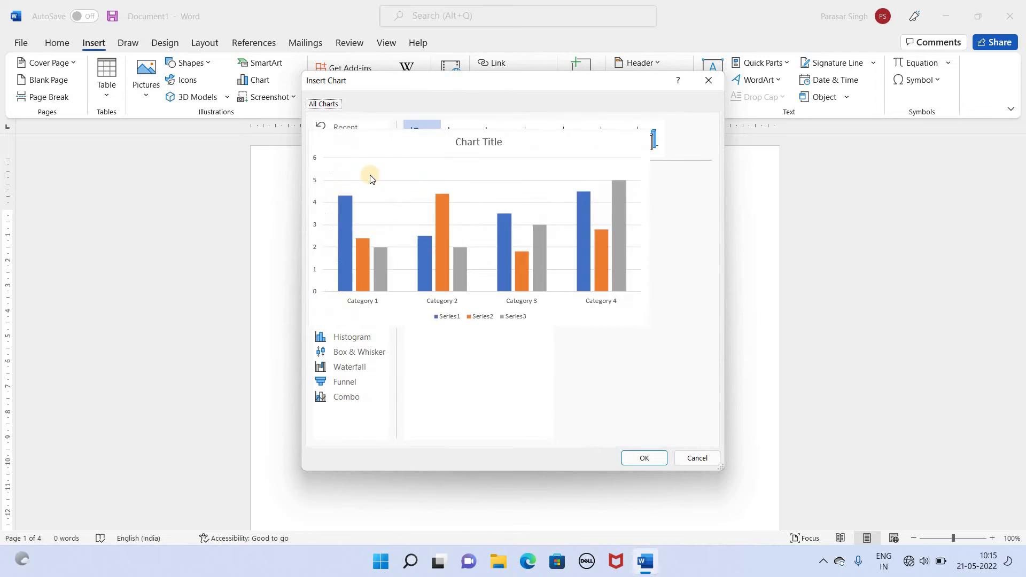
{"action": "left_click", "coordinate": [355, 203]}
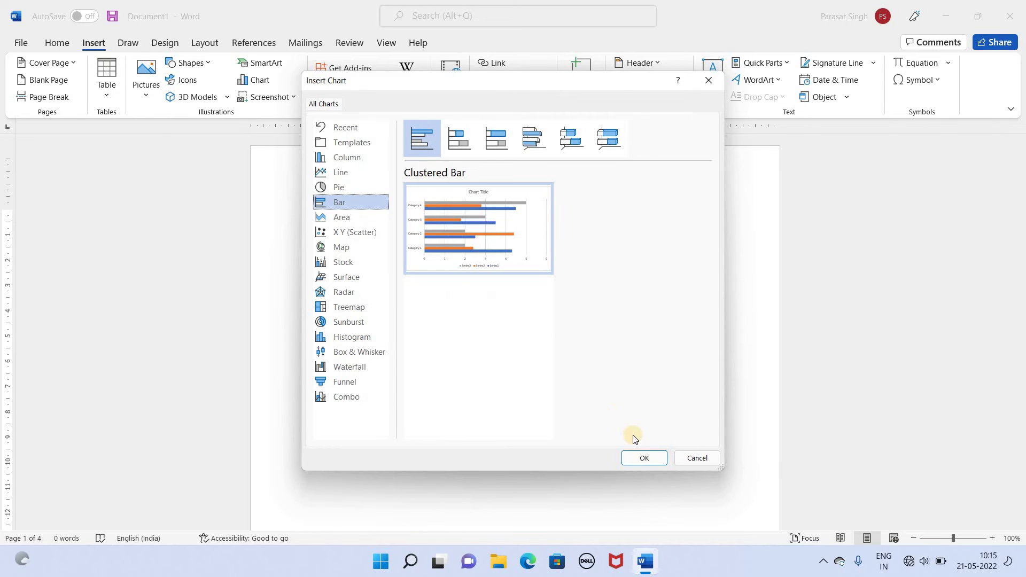
{"action": "left_click", "coordinate": [643, 456]}
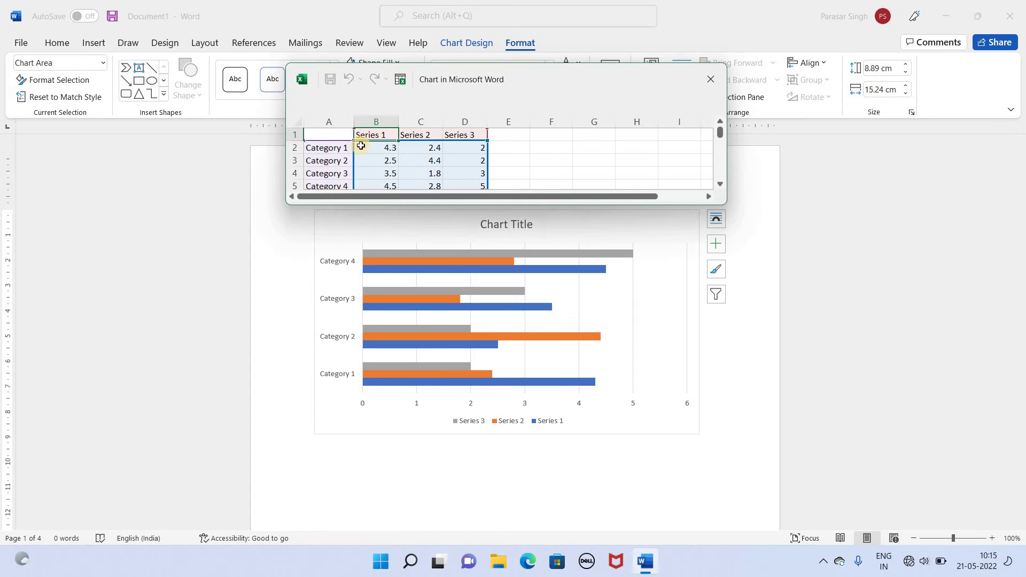
- Close the chart's data sheet and delete the Series 3 bars
{"action": "left_click", "coordinate": [368, 149]}
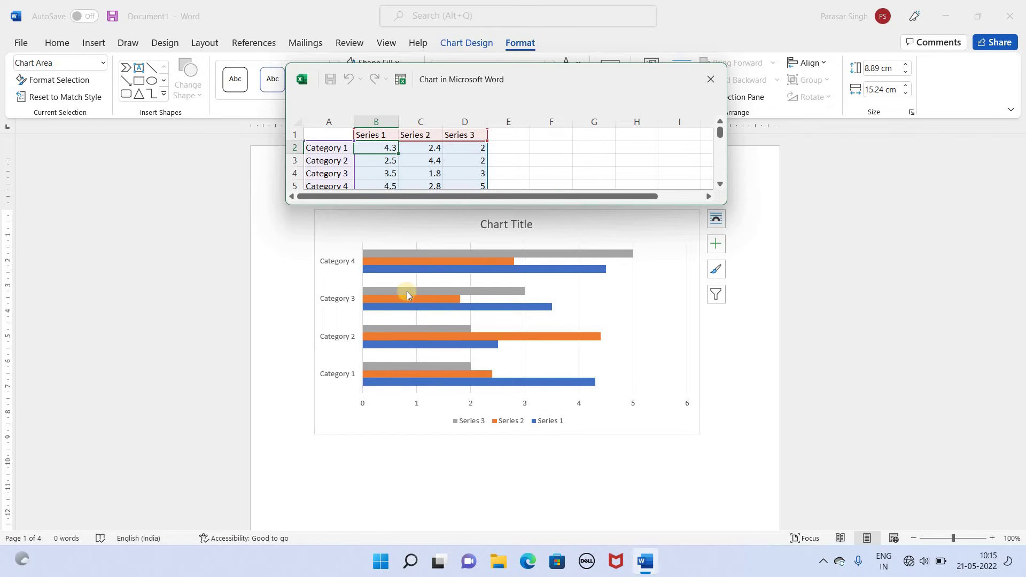
{"action": "left_click", "coordinate": [710, 79]}
{"action": "right_click", "coordinate": [569, 253]}
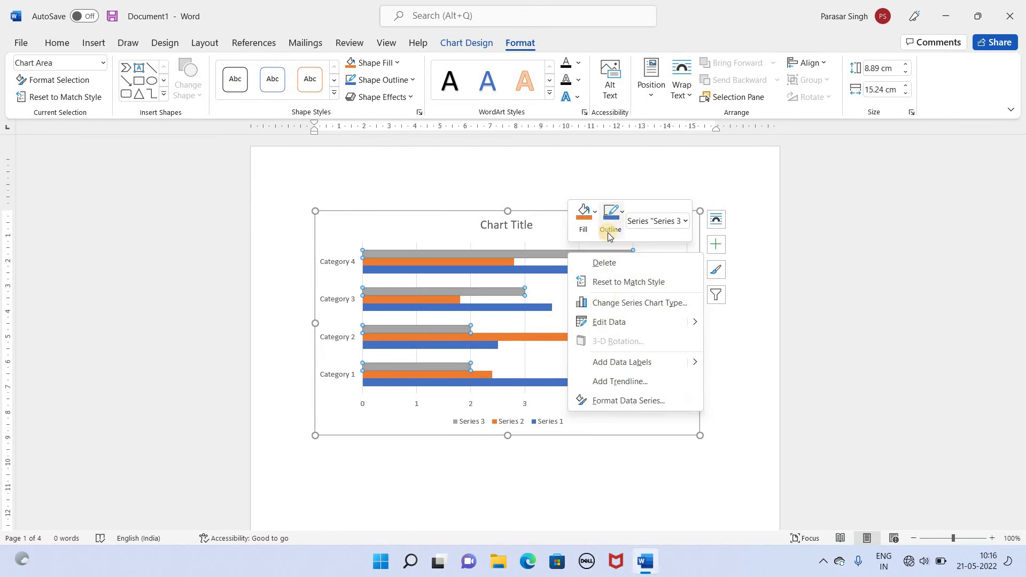
{"action": "left_click", "coordinate": [590, 270]}
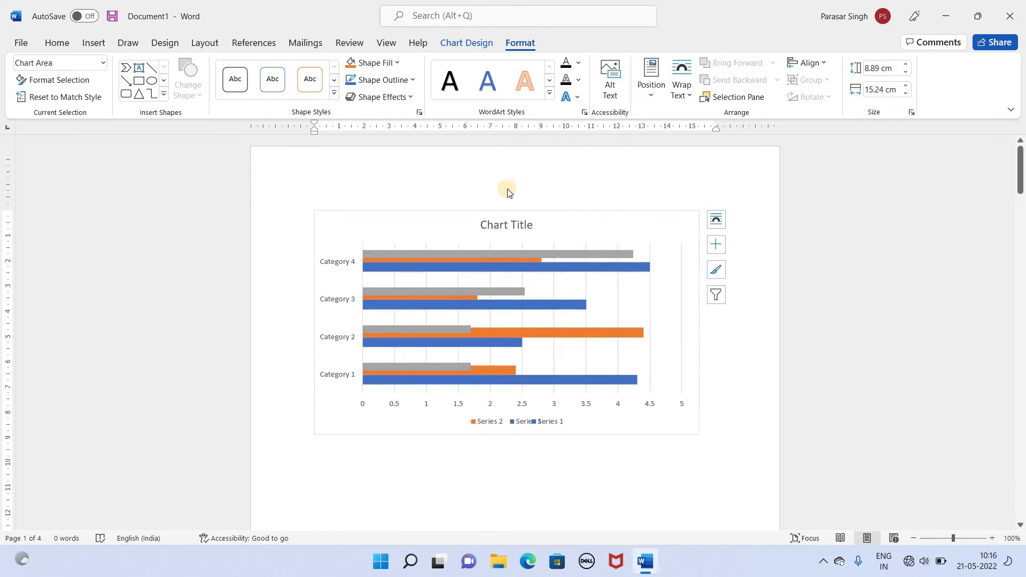
- Delete the whole bar chart so page 1 is blank again
{"action": "right_click", "coordinate": [598, 277]}
{"action": "left_click", "coordinate": [629, 291]}
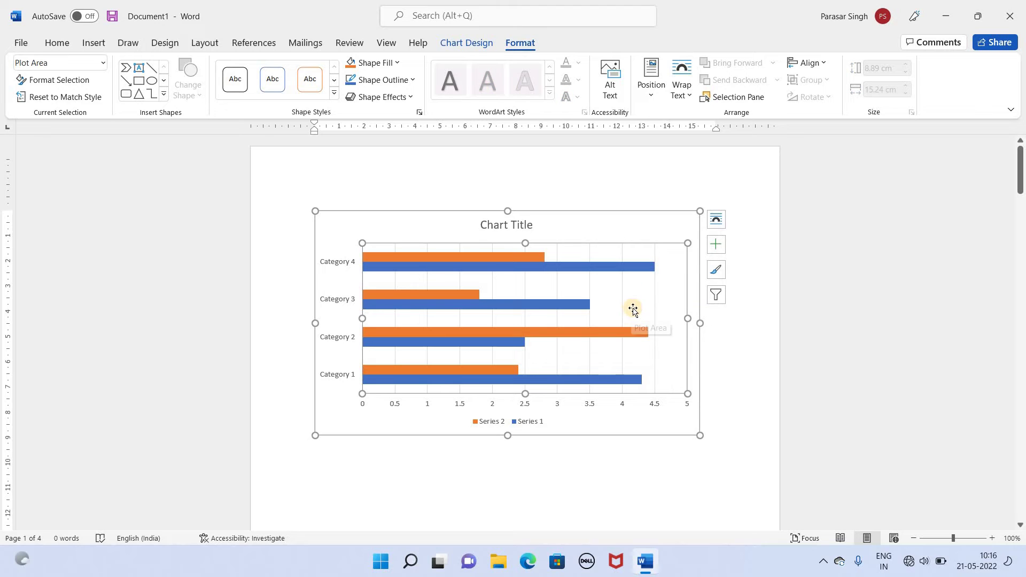
{"action": "key", "text": "Delete"}
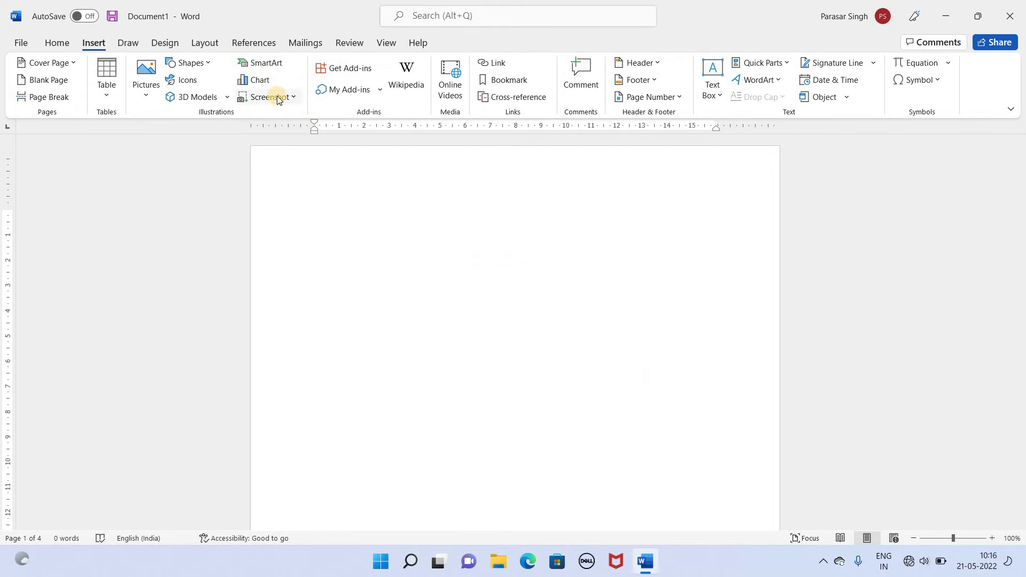
- Insert a screen clipping of the blue desktop as a picture after the blank first page
{"action": "left_click", "coordinate": [276, 98]}
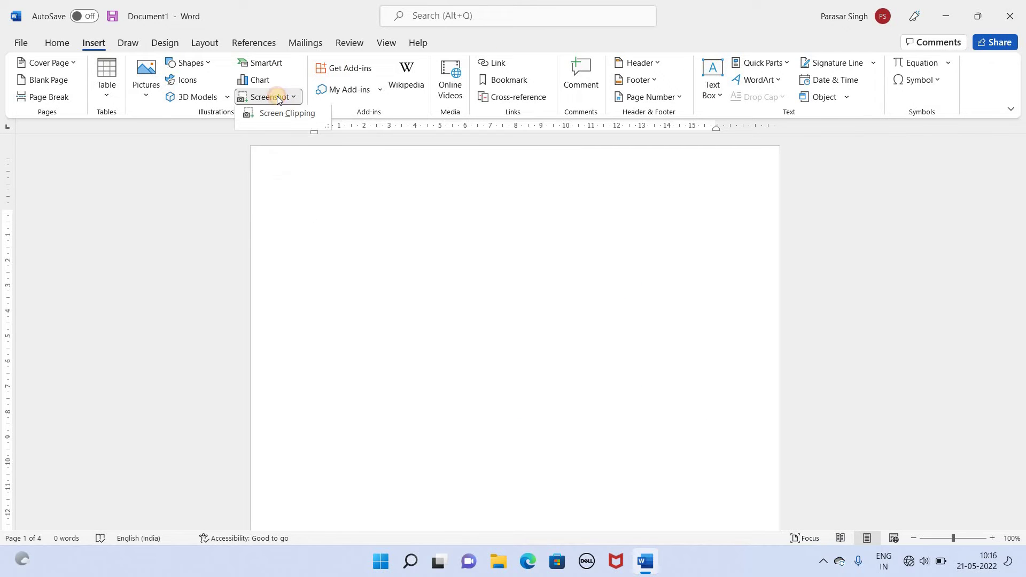
{"action": "left_click", "coordinate": [296, 98]}
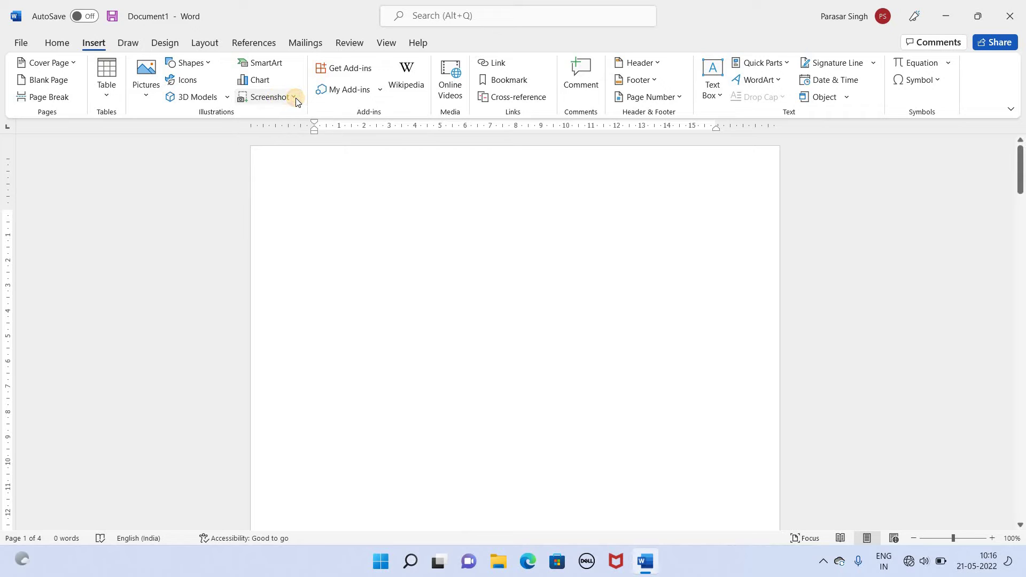
{"action": "left_click", "coordinate": [274, 98]}
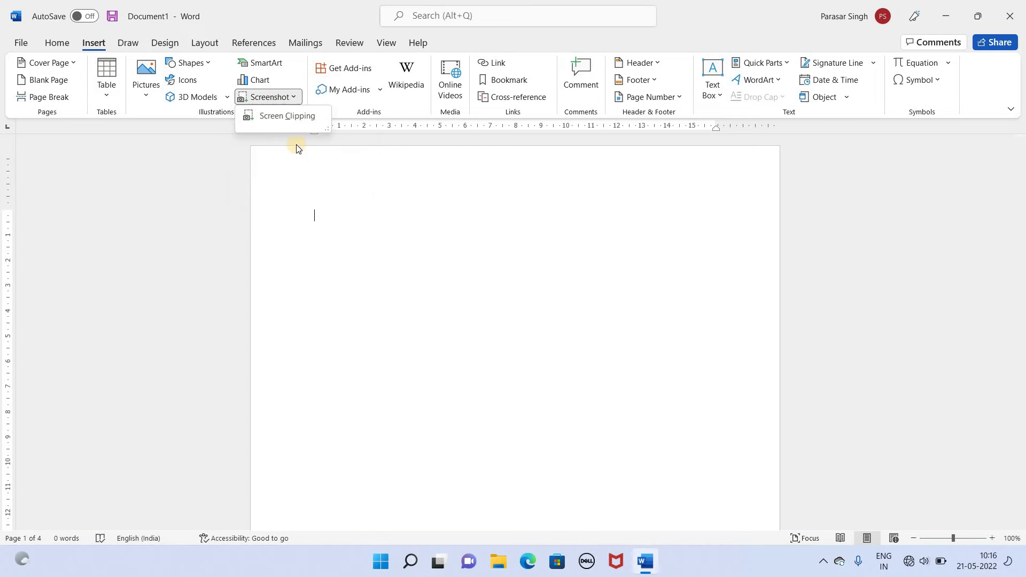
{"action": "left_click", "coordinate": [433, 380]}
{"action": "key", "text": "Tab"}
{"action": "key", "text": "Tab"}
{"action": "key", "text": "Tab"}
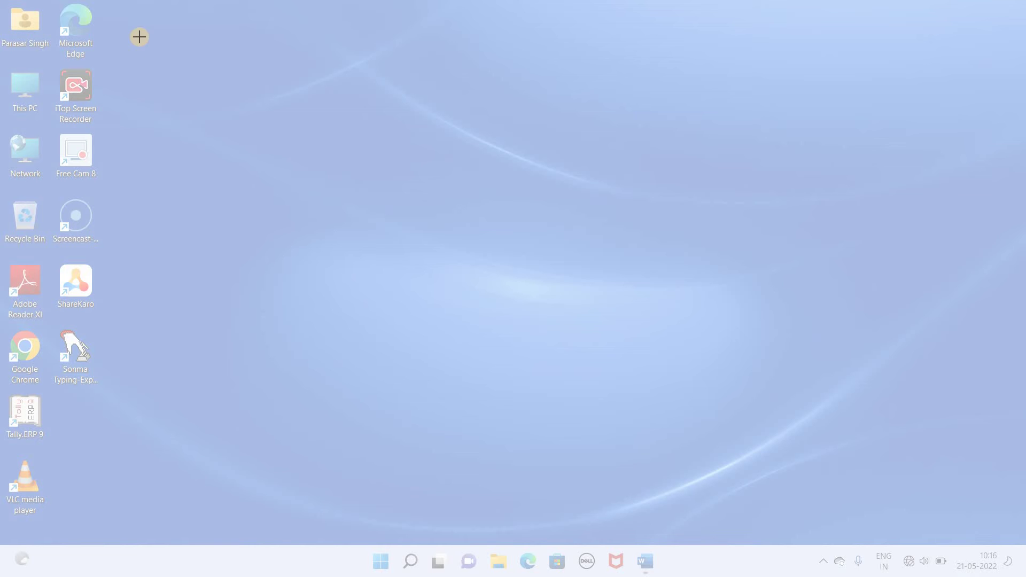
{"action": "mouse_move", "coordinate": [139, 37]}
{"action": "left_mouse_down"}
{"action": "mouse_move", "coordinate": [494, 395]}
{"action": "mouse_move", "coordinate": [795, 508]}
{"action": "mouse_move", "coordinate": [892, 521]}
{"action": "left_mouse_up"}
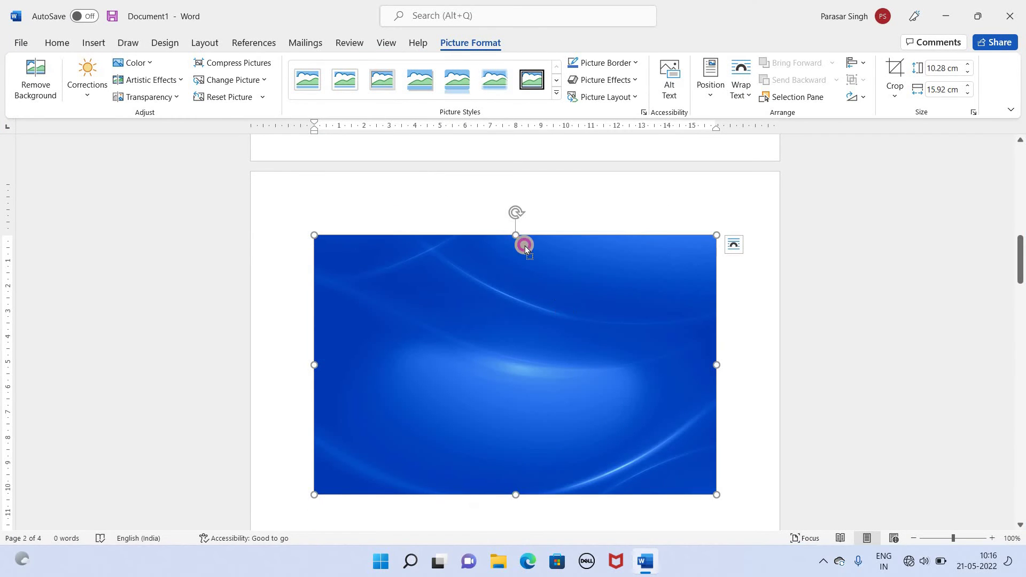
{"action": "scroll", "coordinate": [502, 222], "scroll_direction": "up", "scroll_amount": 1}
{"action": "scroll", "coordinate": [502, 222], "scroll_direction": "up", "scroll_amount": 5}
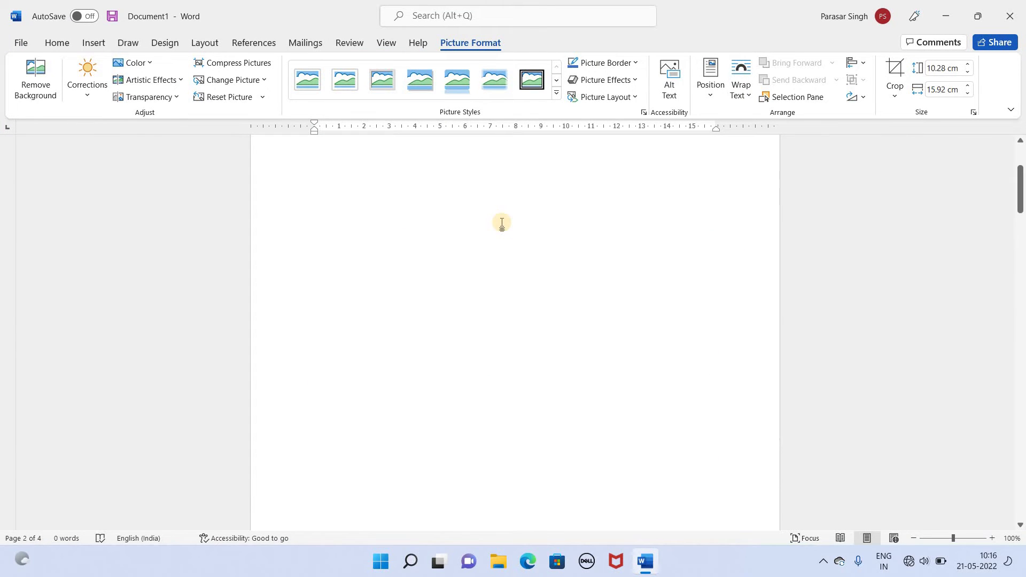
{"action": "scroll", "coordinate": [502, 223], "scroll_direction": "up", "scroll_amount": 5}
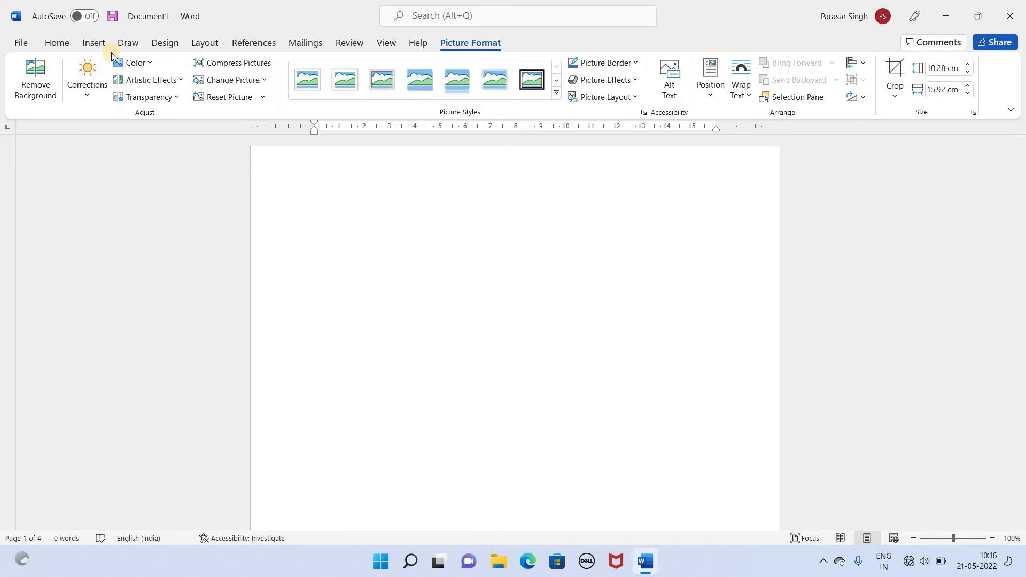
{"action": "left_click", "coordinate": [94, 43]}
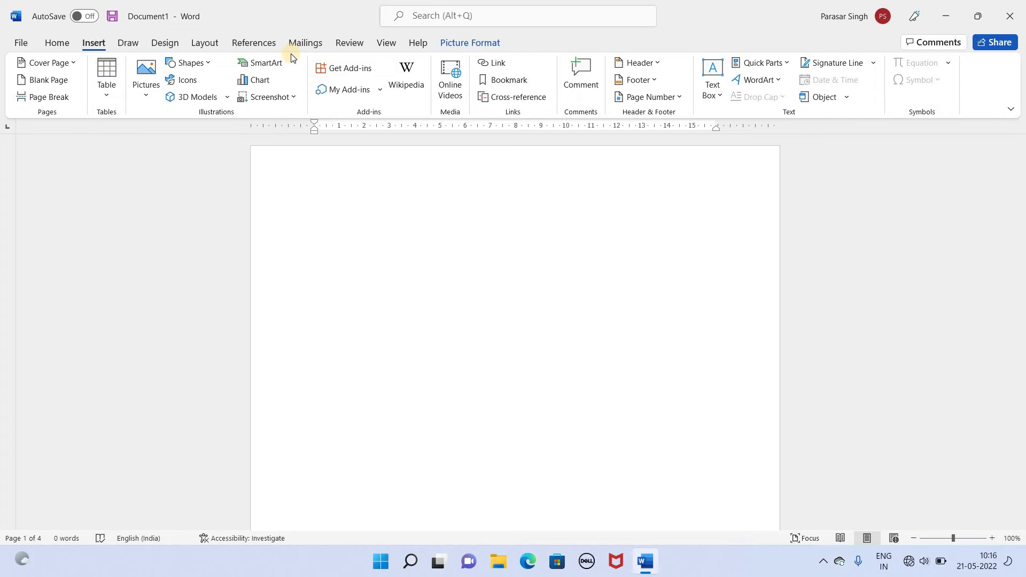
{"action": "left_click", "coordinate": [361, 71]}
{"action": "left_click", "coordinate": [749, 53]}
{"action": "left_click", "coordinate": [359, 88]}
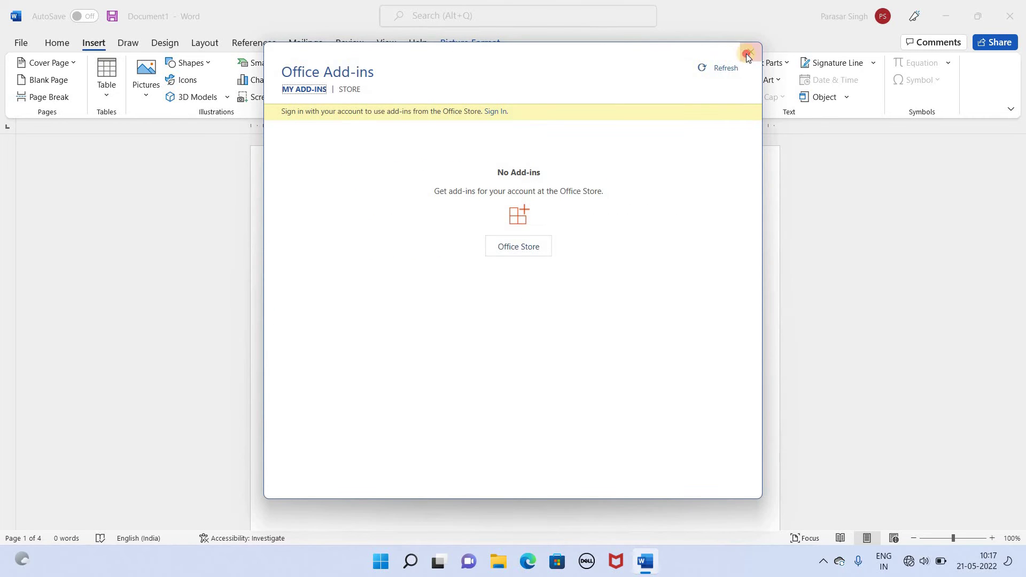
{"action": "left_click", "coordinate": [747, 55]}
{"action": "left_click", "coordinate": [407, 78]}
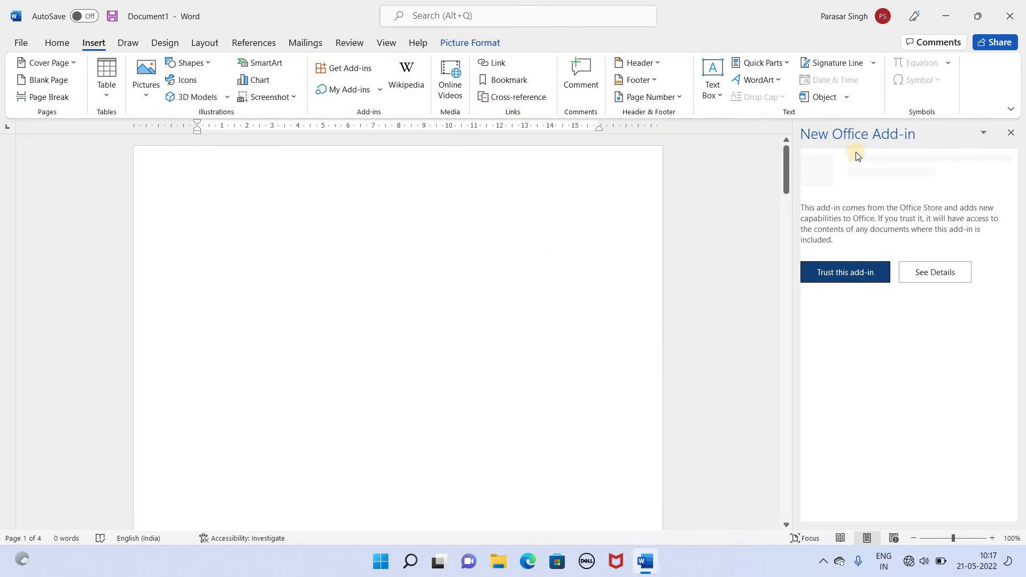
{"action": "left_click", "coordinate": [1011, 133]}
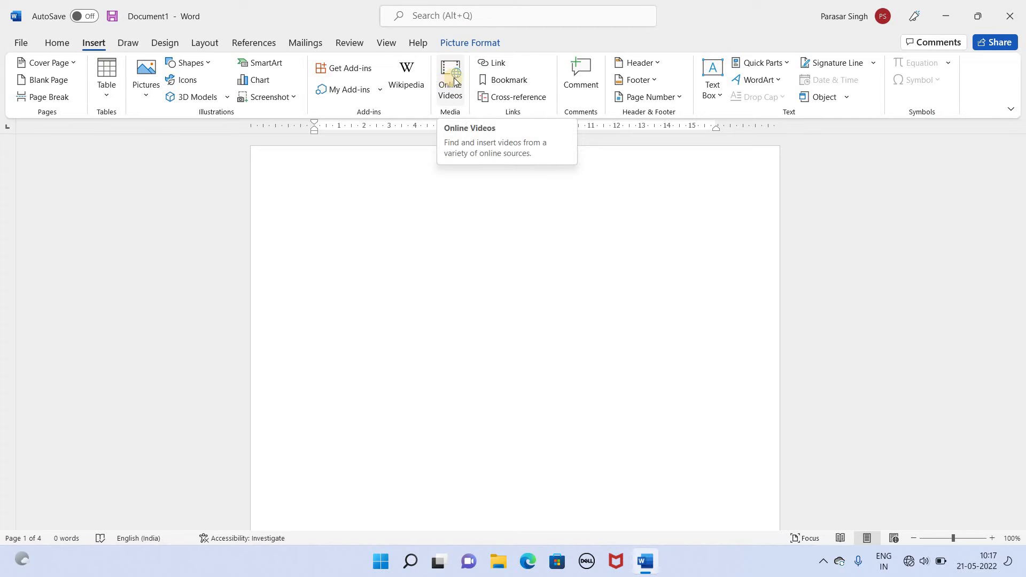
{"action": "left_click", "coordinate": [455, 82]}
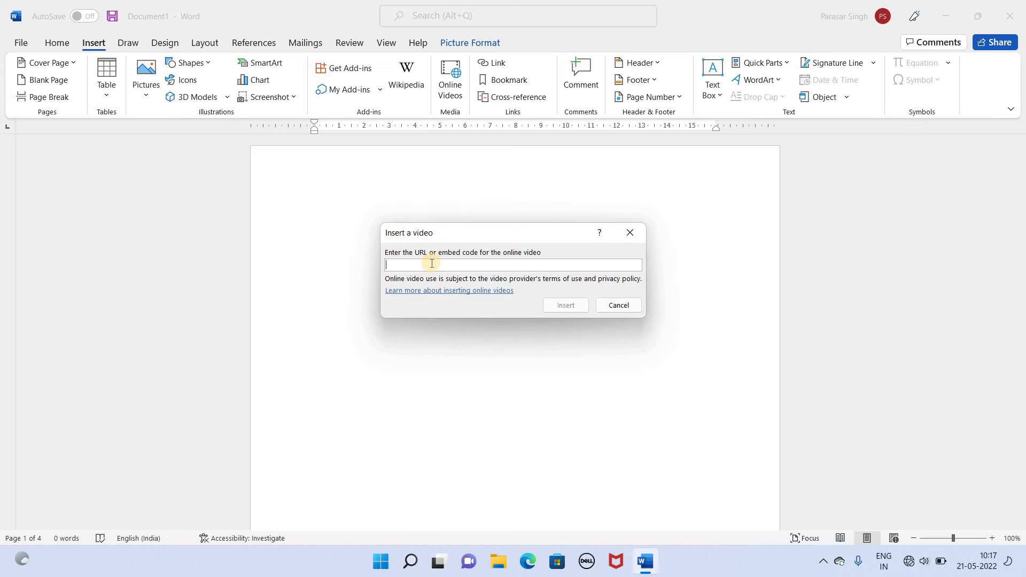
{"action": "left_click", "coordinate": [622, 234]}
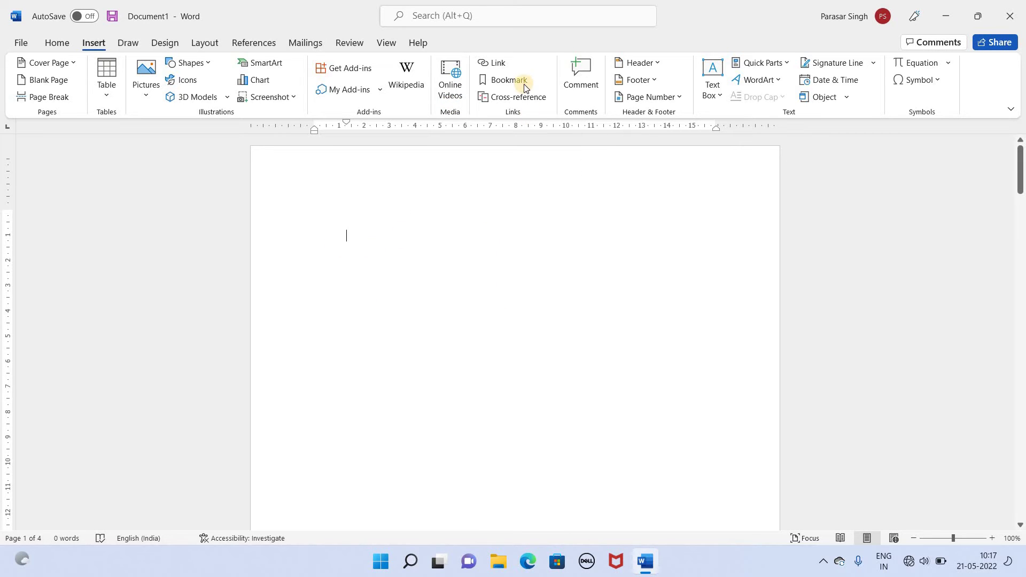
{"action": "left_click", "coordinate": [497, 63]}
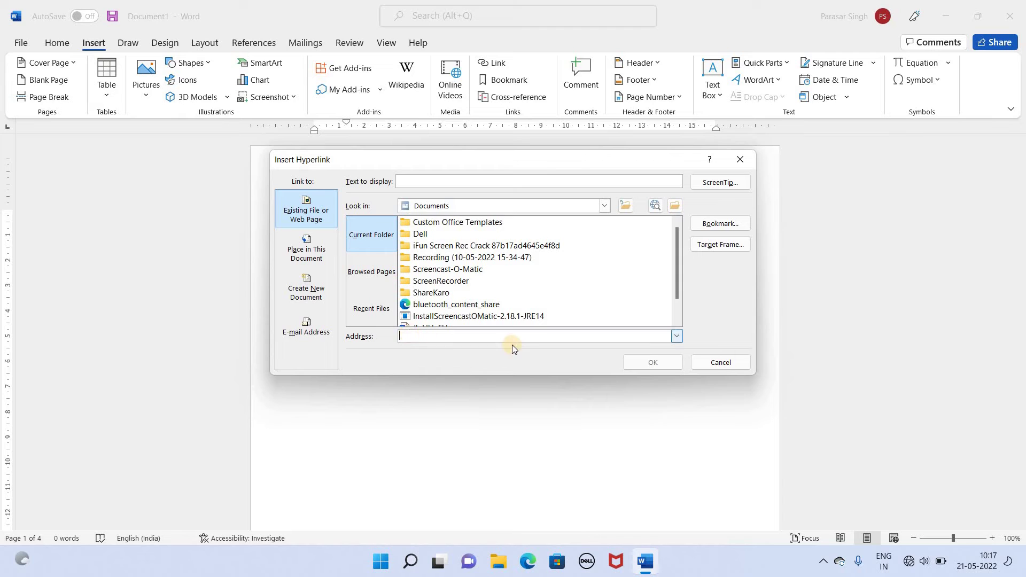
{"action": "left_click", "coordinate": [740, 160]}
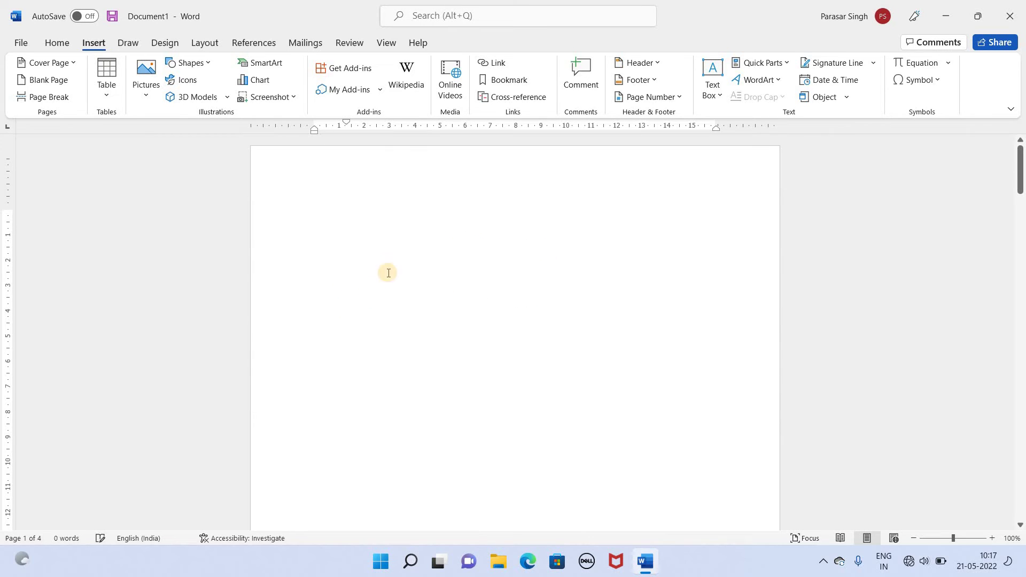
{"action": "left_click", "coordinate": [493, 63]}
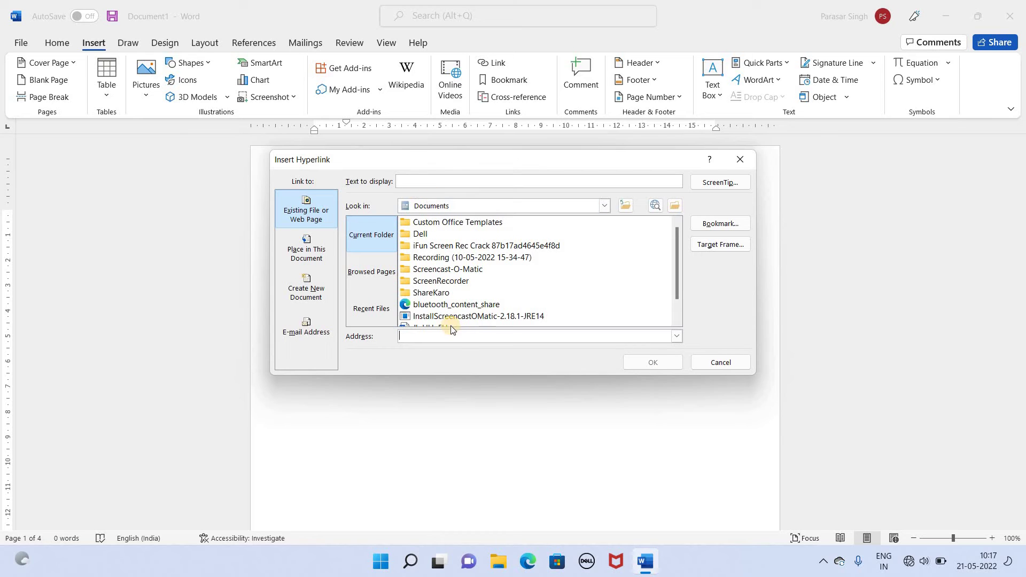
{"action": "left_click", "coordinate": [741, 160]}
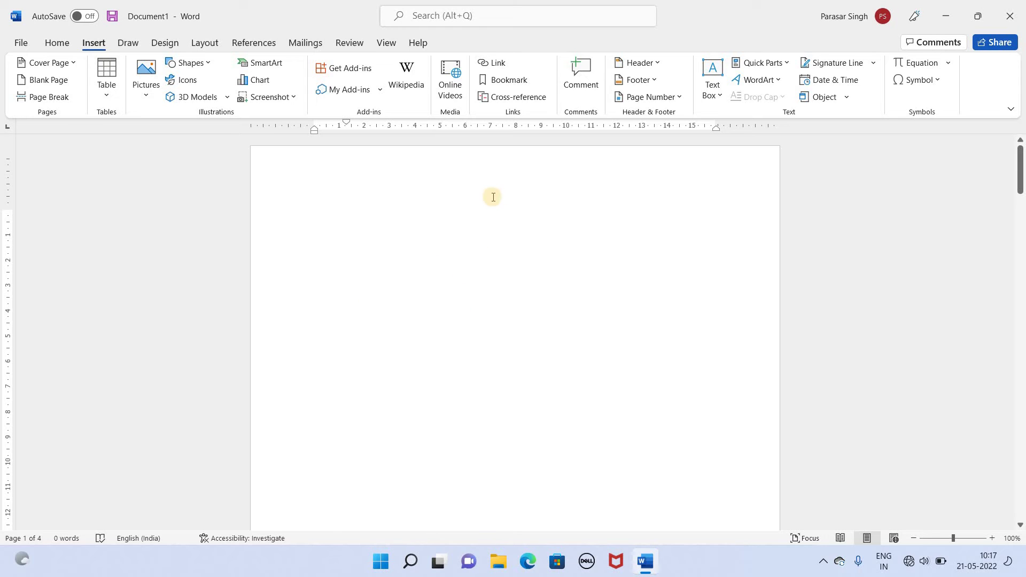
{"action": "left_click", "coordinate": [510, 80]}
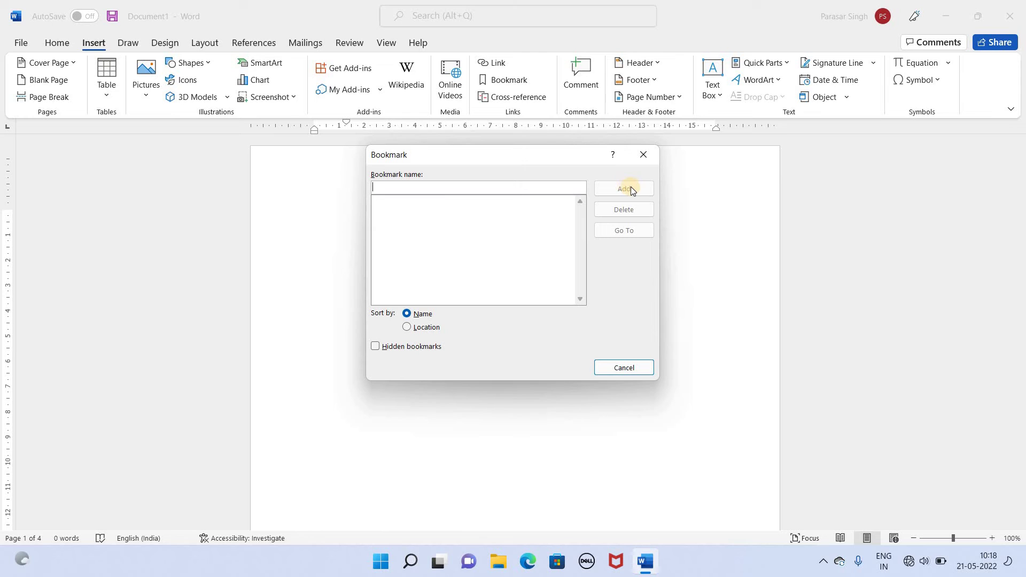
{"action": "left_click", "coordinate": [648, 155]}
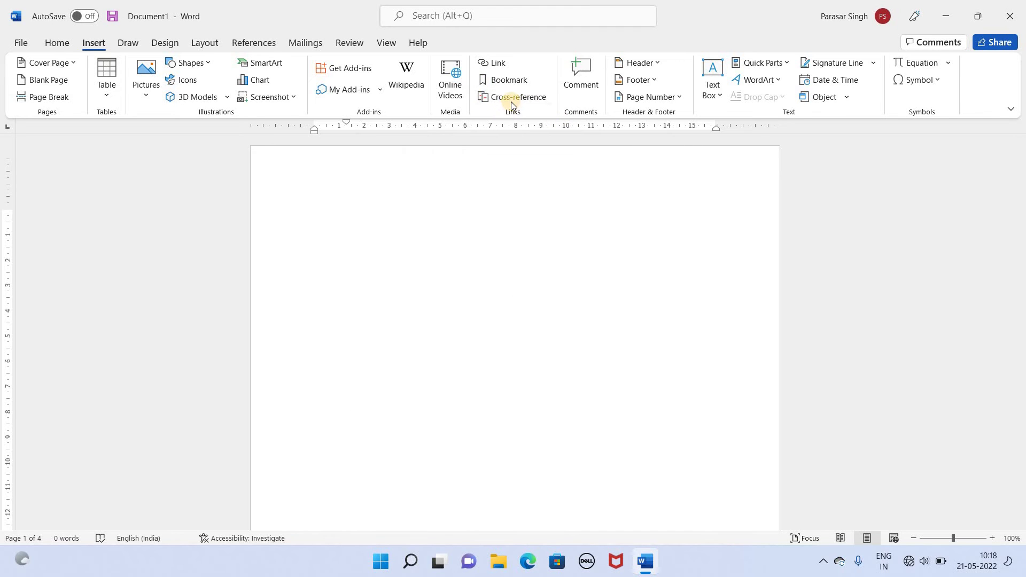
{"action": "left_click", "coordinate": [511, 97]}
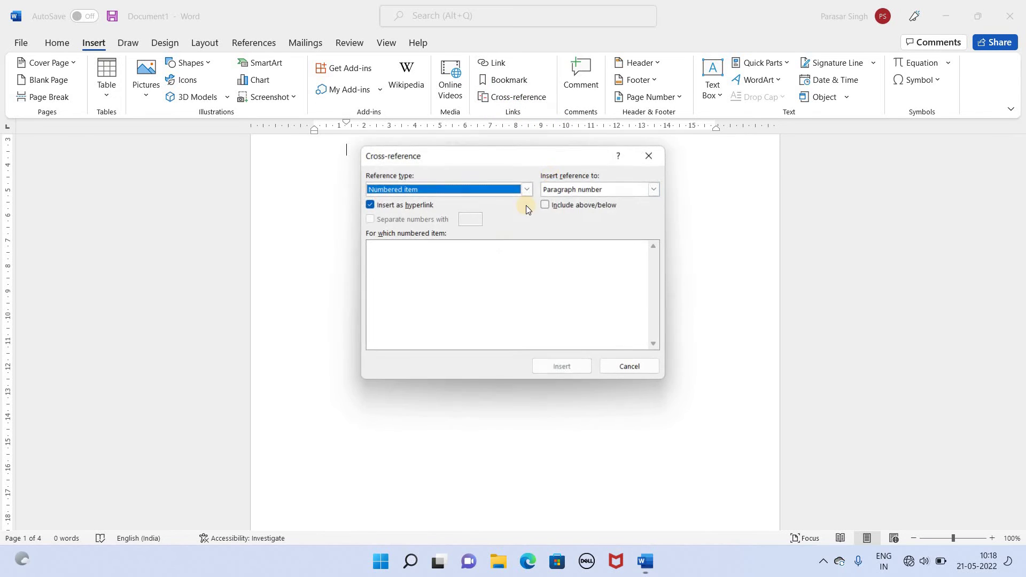
{"action": "left_click", "coordinate": [656, 157]}
{"action": "left_click", "coordinate": [591, 83]}
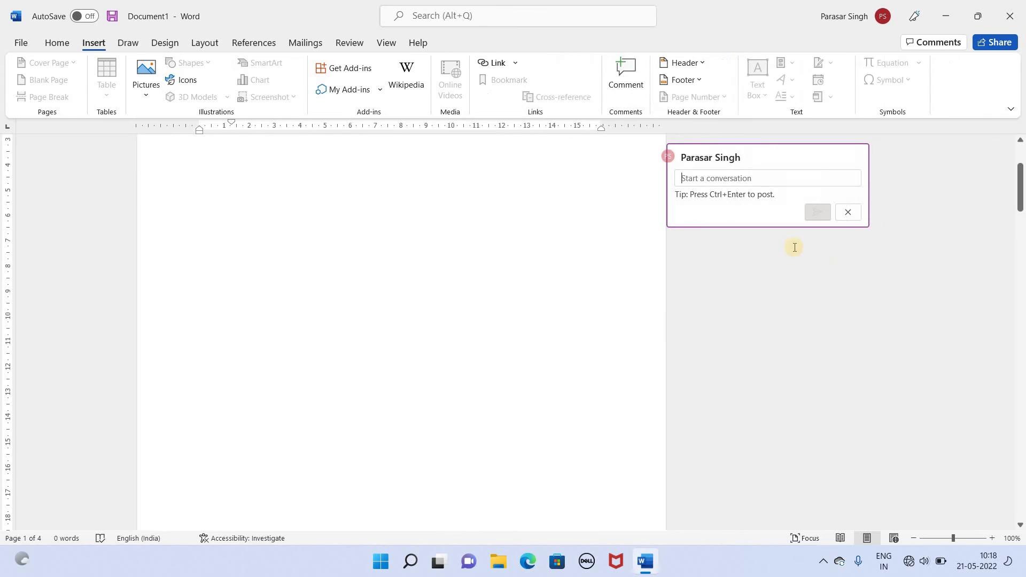
{"action": "type", "text": "DRT5RYRY"}
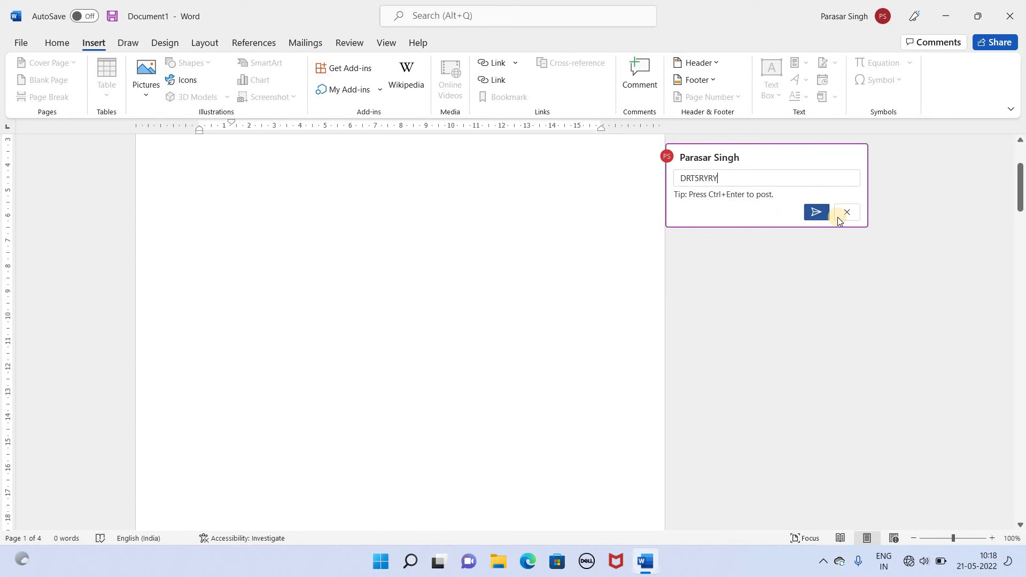
{"action": "left_click", "coordinate": [815, 212]}
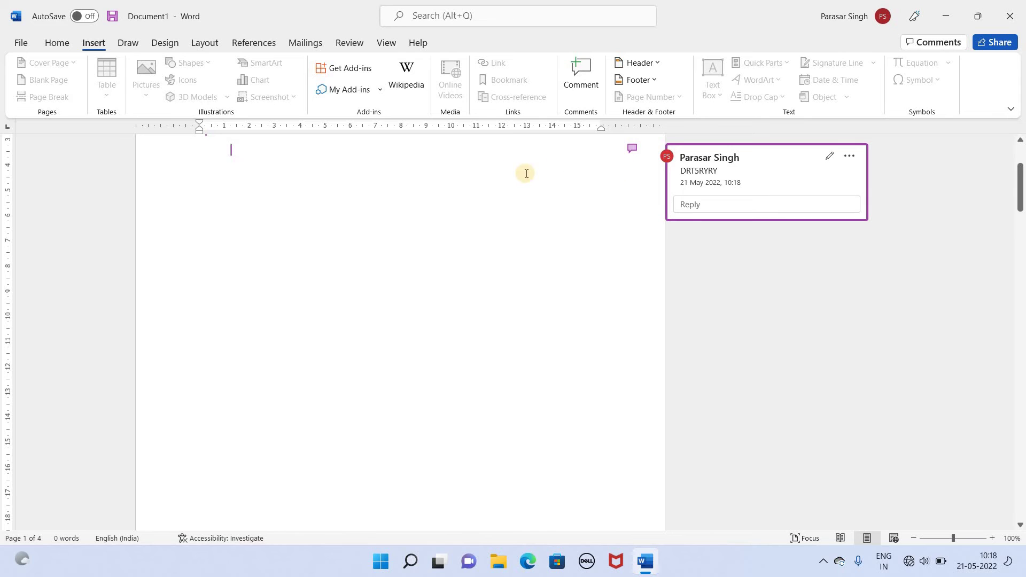
{"action": "left_click", "coordinate": [852, 156]}
{"action": "left_click", "coordinate": [872, 174]}
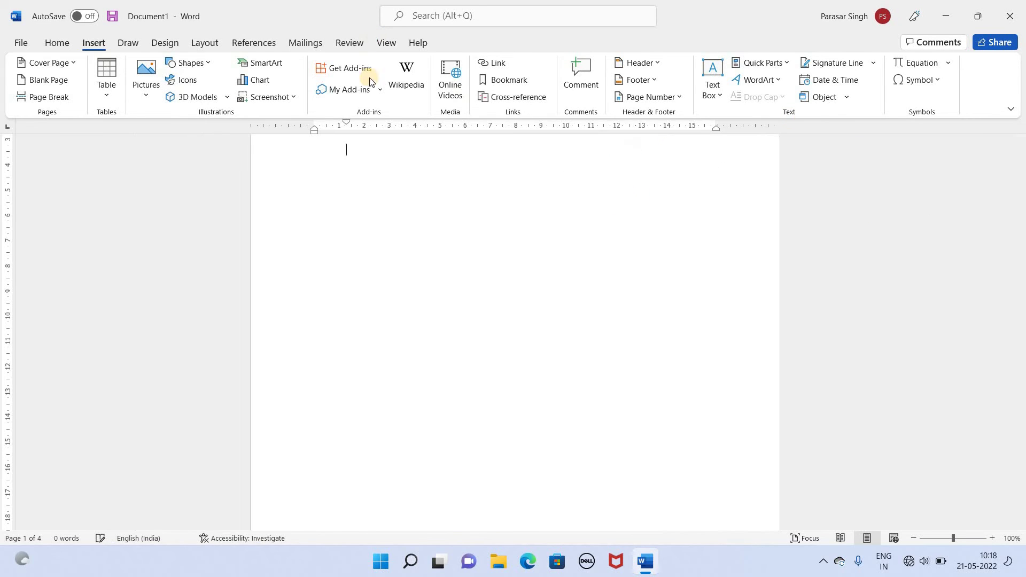
- Insert the Blank (Three Columns) header design from the Header gallery
{"action": "left_click", "coordinate": [646, 66]}
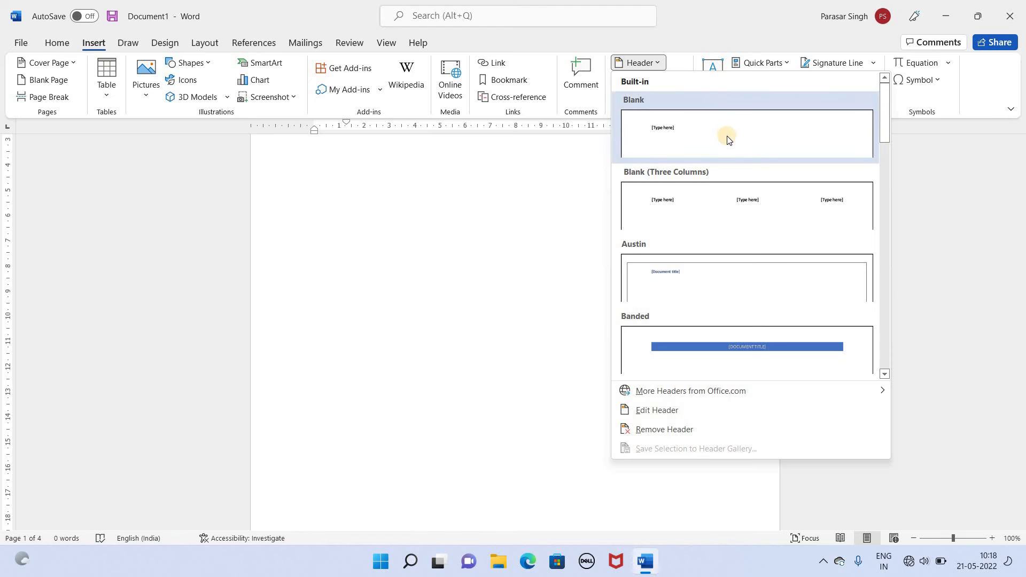
{"action": "scroll", "coordinate": [459, 397], "scroll_direction": "down", "scroll_amount": 3}
{"action": "scroll", "coordinate": [497, 377], "scroll_direction": "down", "scroll_amount": 5}
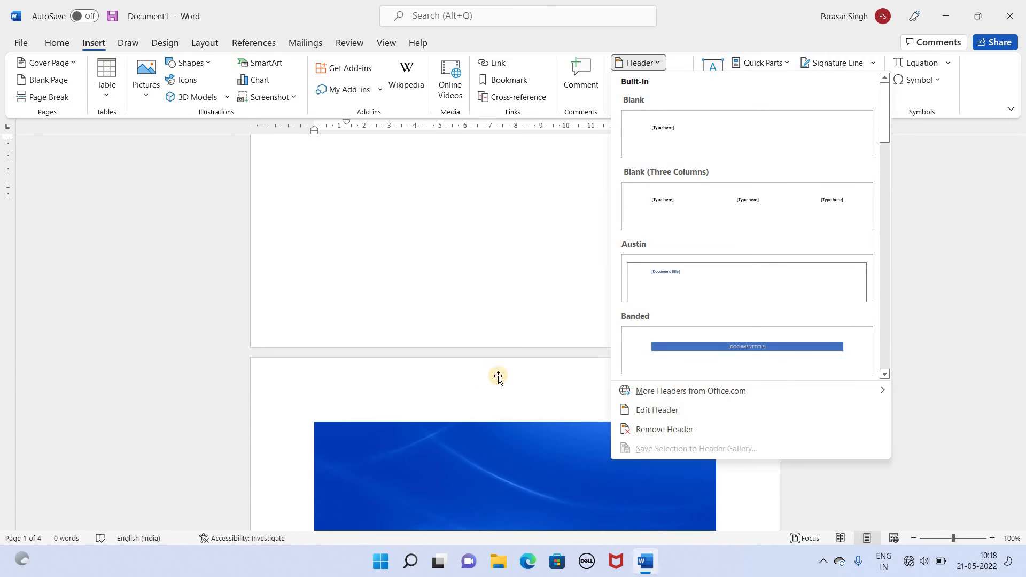
{"action": "scroll", "coordinate": [497, 378], "scroll_direction": "down", "scroll_amount": 6}
{"action": "scroll", "coordinate": [497, 376], "scroll_direction": "down", "scroll_amount": 5}
{"action": "scroll", "coordinate": [440, 292], "scroll_direction": "down", "scroll_amount": 2}
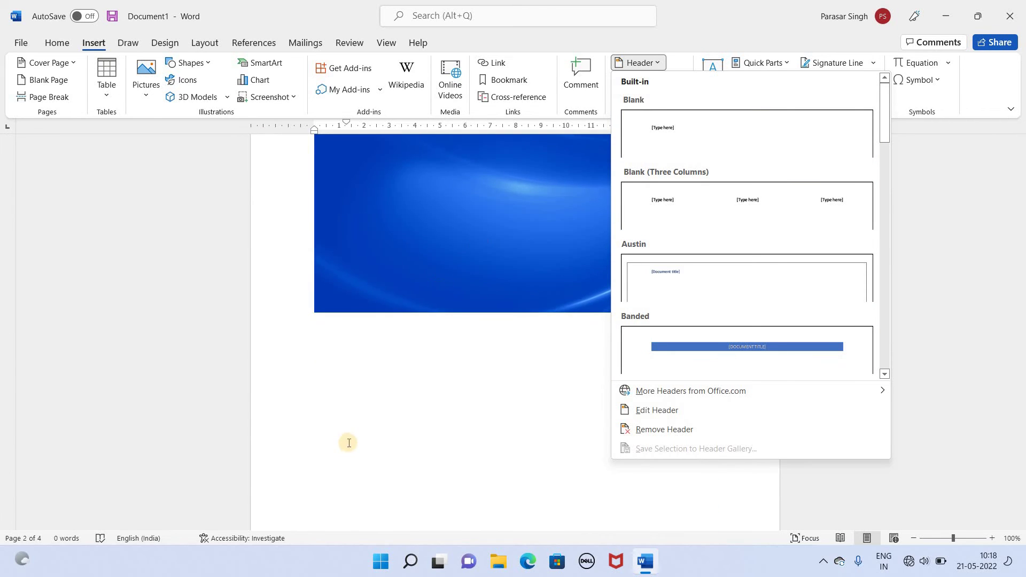
{"action": "scroll", "coordinate": [348, 442], "scroll_direction": "down", "scroll_amount": 5}
{"action": "scroll", "coordinate": [347, 427], "scroll_direction": "down", "scroll_amount": 3}
{"action": "scroll", "coordinate": [331, 380], "scroll_direction": "down", "scroll_amount": 2}
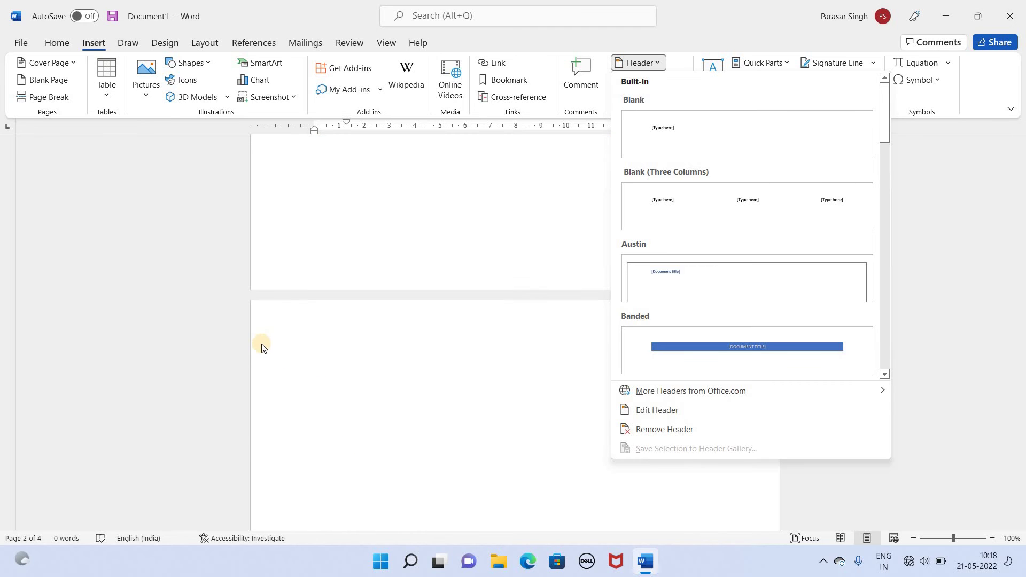
{"action": "left_click", "coordinate": [729, 211]}
- Type FDGTFYTUYIU8IOU8IO into the header's middle slot and close header editing
{"action": "scroll", "coordinate": [446, 335], "scroll_direction": "up", "scroll_amount": 9}
{"action": "scroll", "coordinate": [446, 335], "scroll_direction": "up", "scroll_amount": 9}
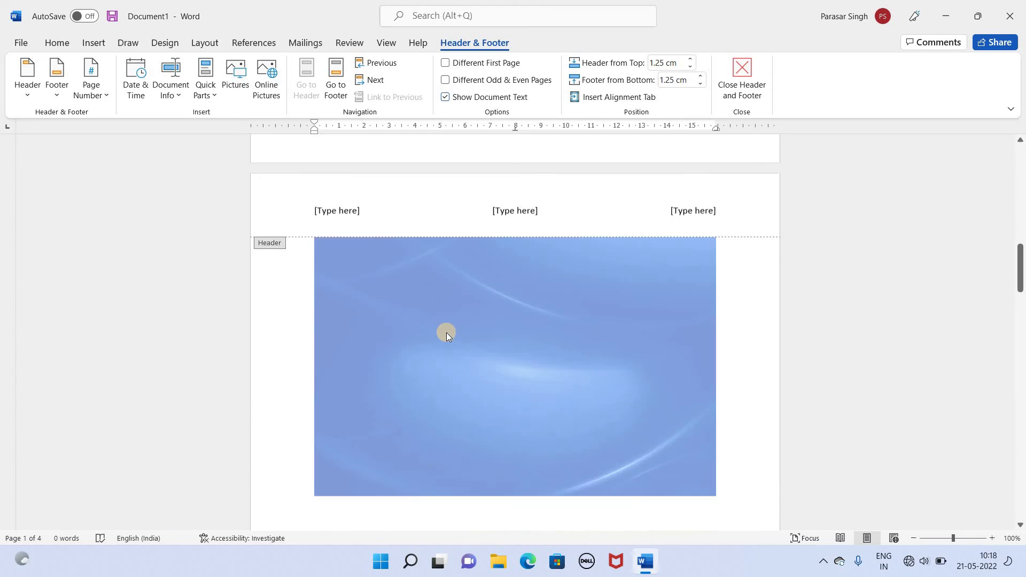
{"action": "scroll", "coordinate": [446, 335], "scroll_direction": "down", "scroll_amount": 8}
{"action": "scroll", "coordinate": [447, 332], "scroll_direction": "down", "scroll_amount": 5}
{"action": "scroll", "coordinate": [300, 325], "scroll_direction": "down", "scroll_amount": 2}
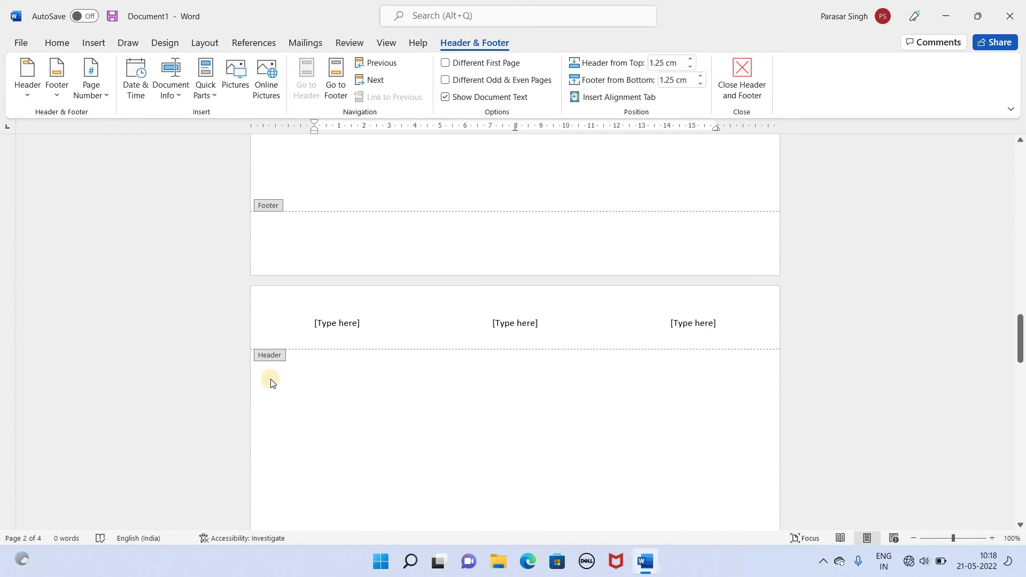
{"action": "scroll", "coordinate": [513, 289], "scroll_direction": "down", "scroll_amount": 1}
{"action": "left_click", "coordinate": [498, 290]}
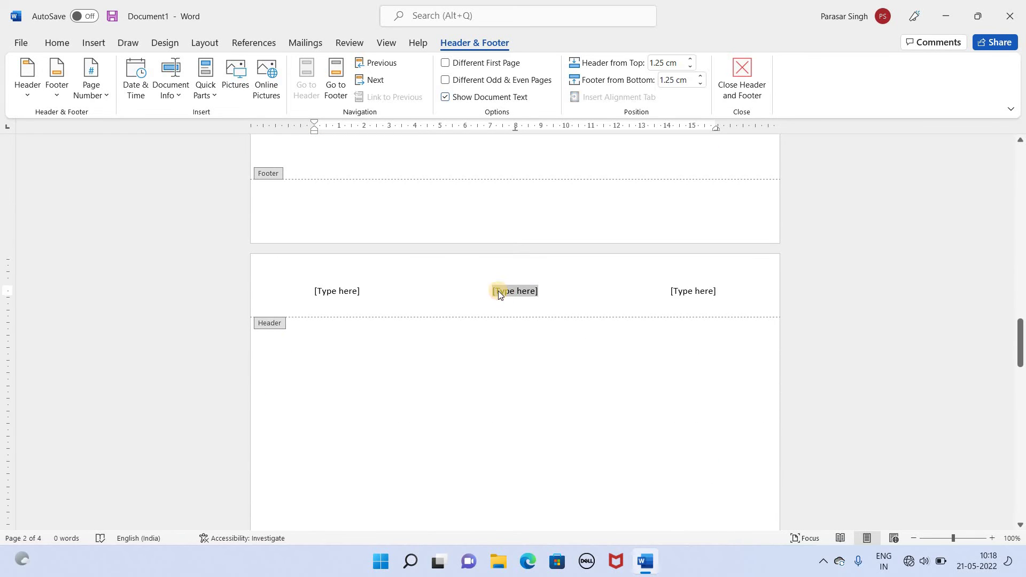
{"action": "type", "text": "FDGTFYTUYIU8IOU8IO"}
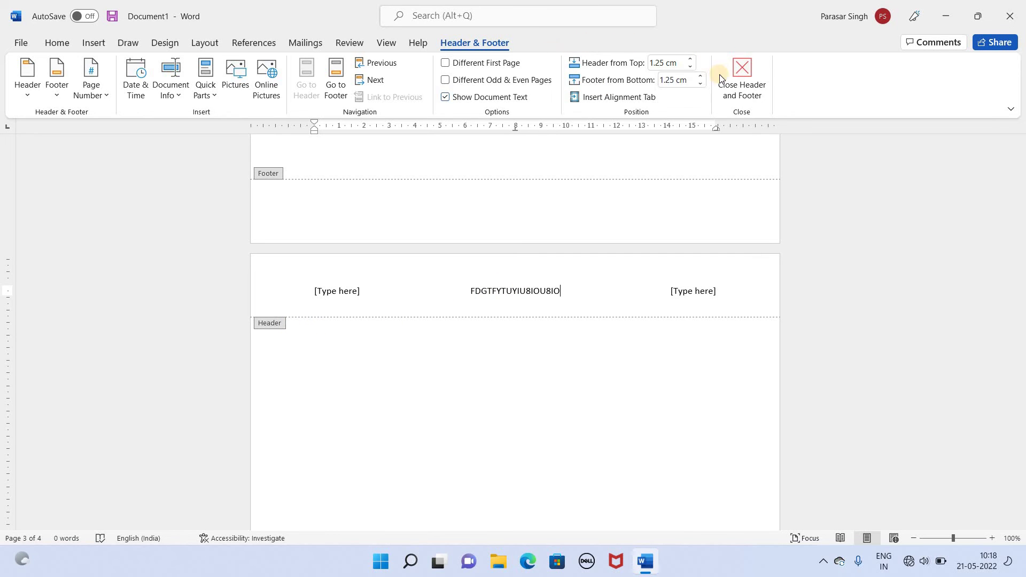
{"action": "left_click", "coordinate": [742, 75]}
{"action": "left_click", "coordinate": [93, 42]}
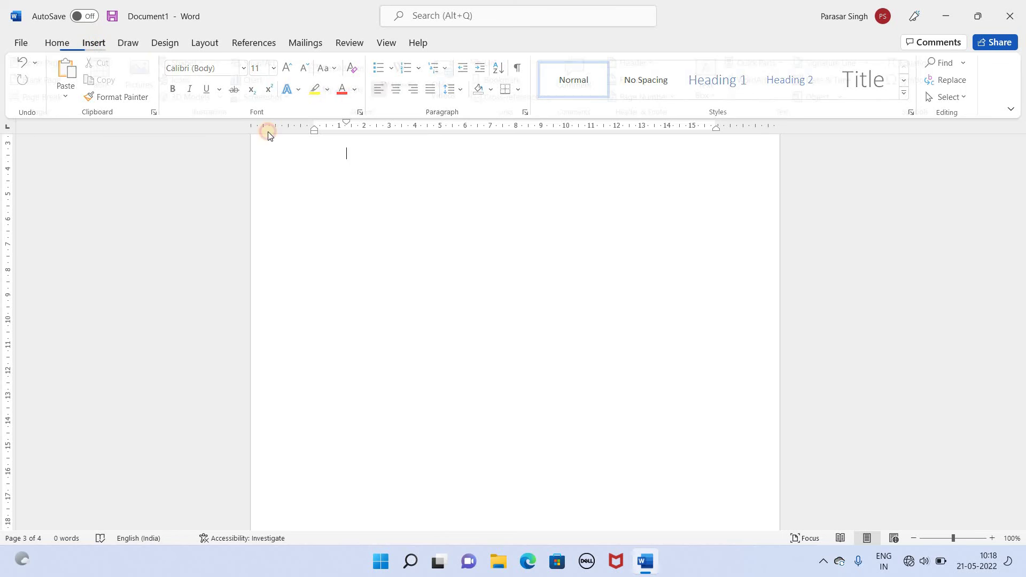
- Add Plain Number 1 page numbers at the bottom left of every page
{"action": "left_click", "coordinate": [671, 100]}
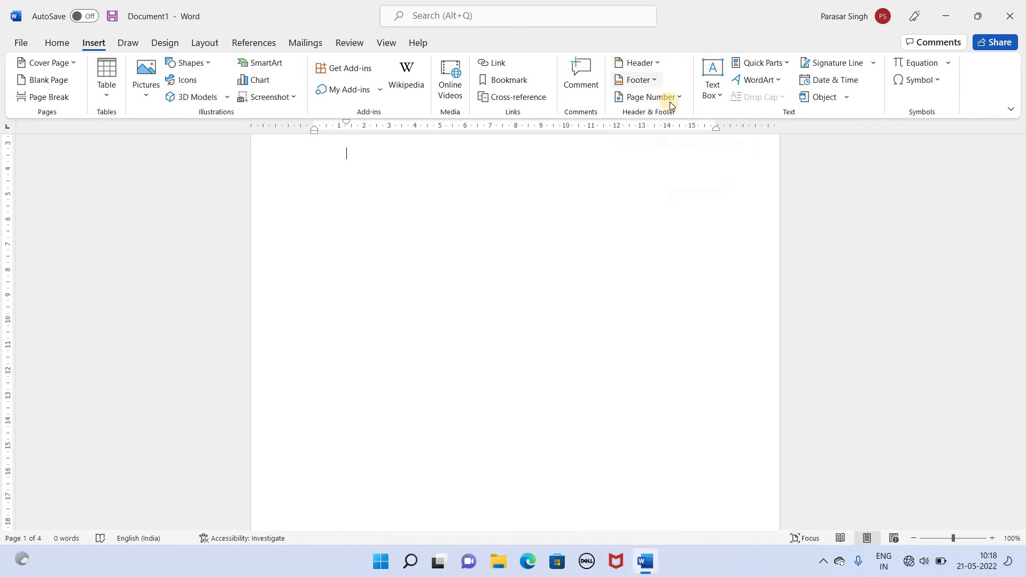
{"action": "left_click", "coordinate": [675, 97]}
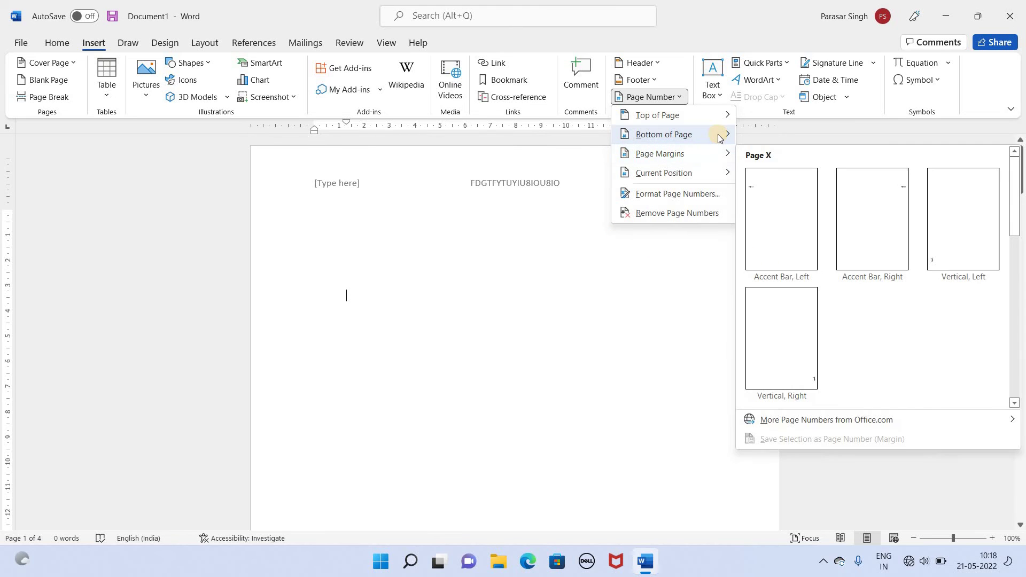
{"action": "mouse_move", "coordinate": [664, 134]}
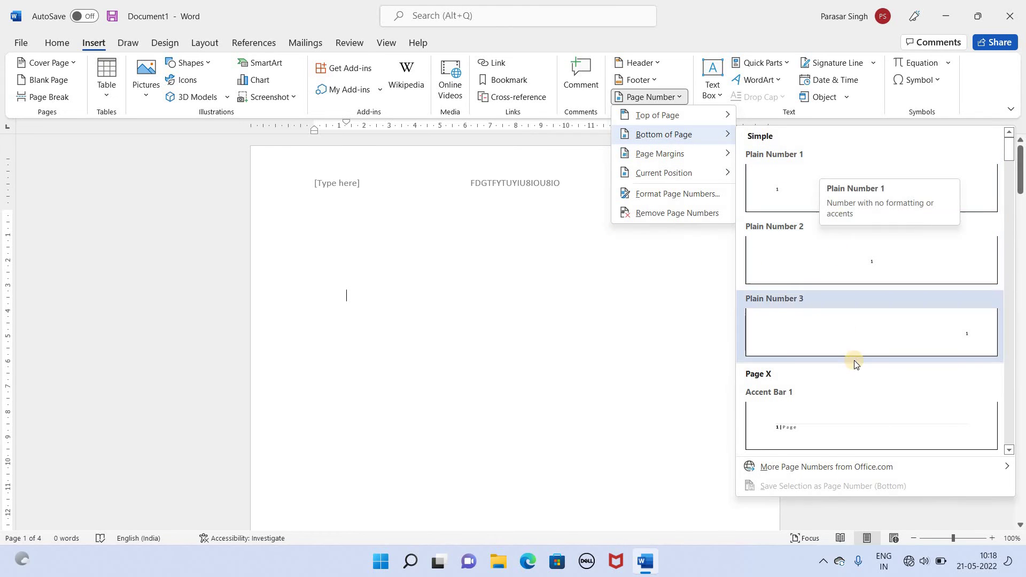
{"action": "left_click", "coordinate": [859, 187]}
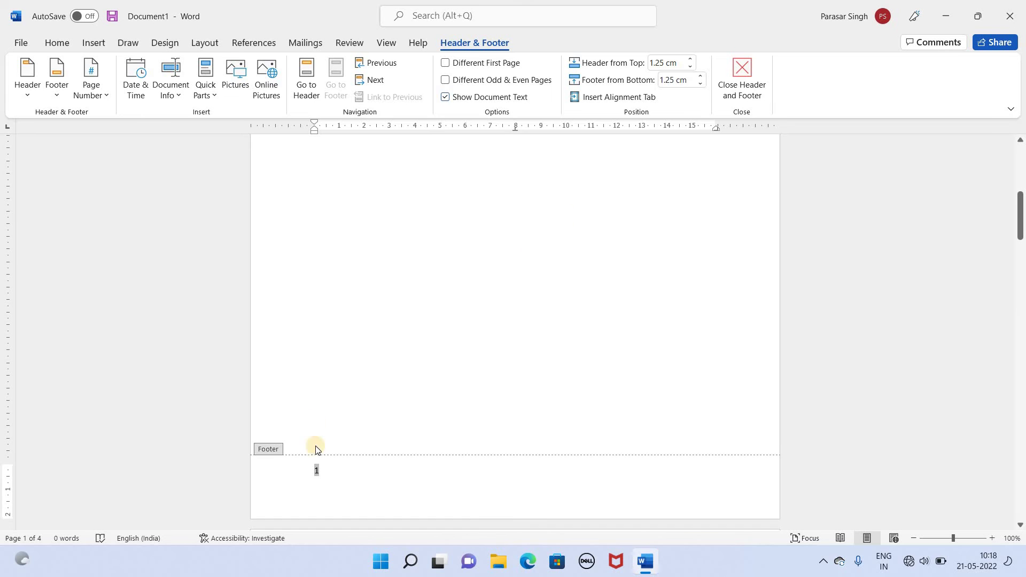
{"action": "scroll", "coordinate": [376, 498], "scroll_direction": "down", "scroll_amount": 5}
{"action": "scroll", "coordinate": [384, 495], "scroll_direction": "down", "scroll_amount": 4}
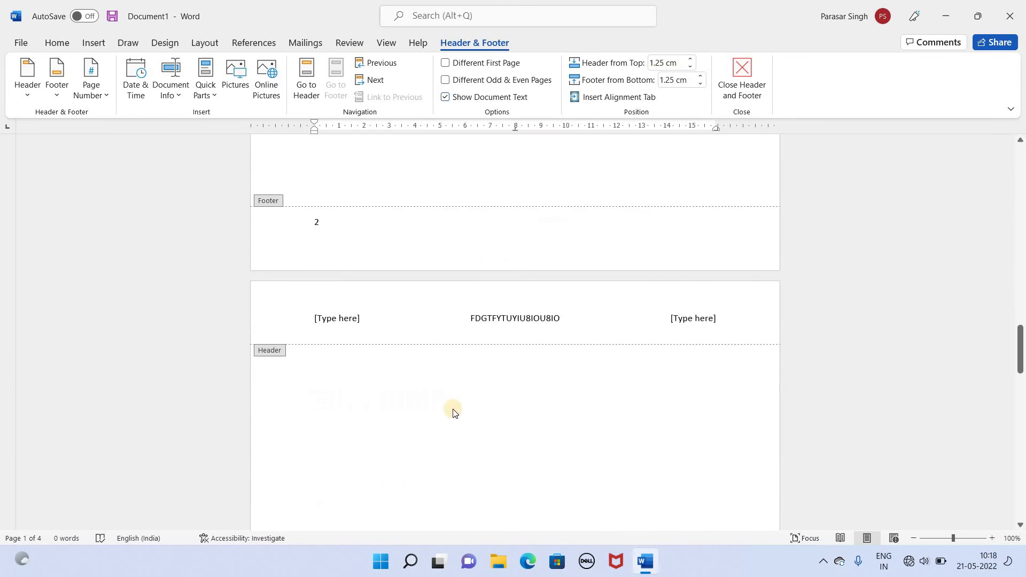
{"action": "scroll", "coordinate": [454, 412], "scroll_direction": "down", "scroll_amount": 2}
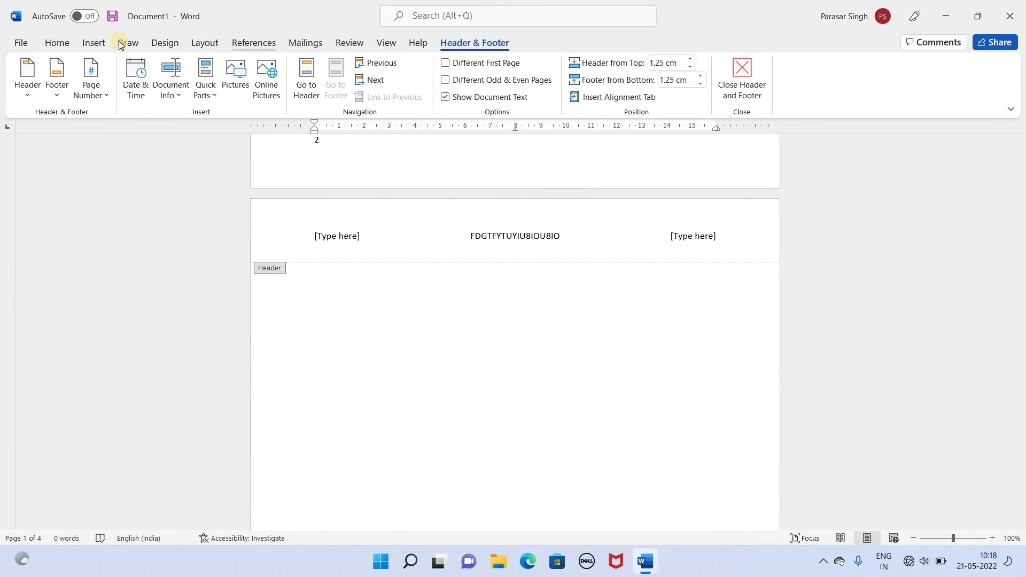
{"action": "left_click", "coordinate": [89, 42]}
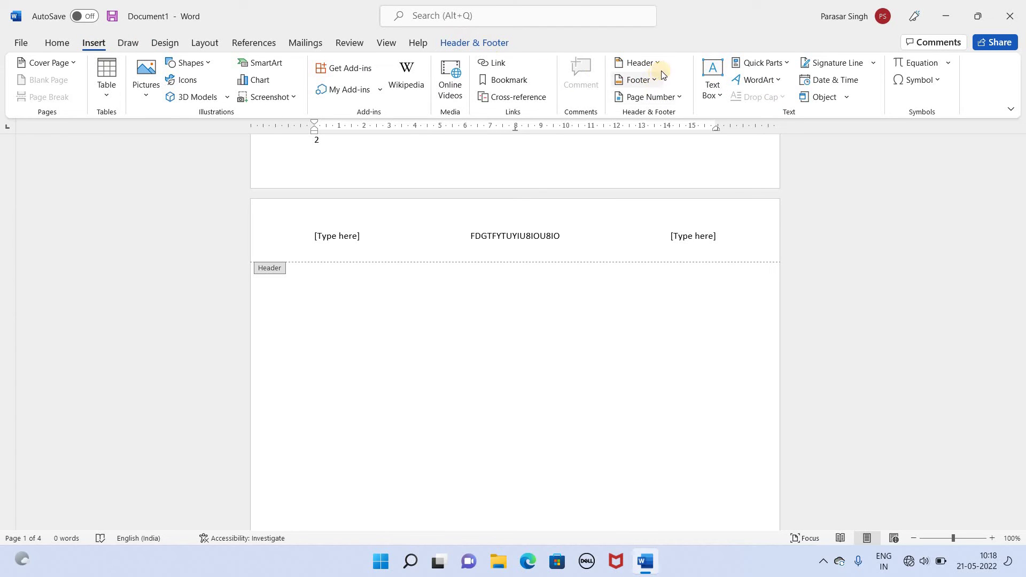
{"action": "left_click", "coordinate": [679, 98]}
{"action": "mouse_move", "coordinate": [663, 134]}
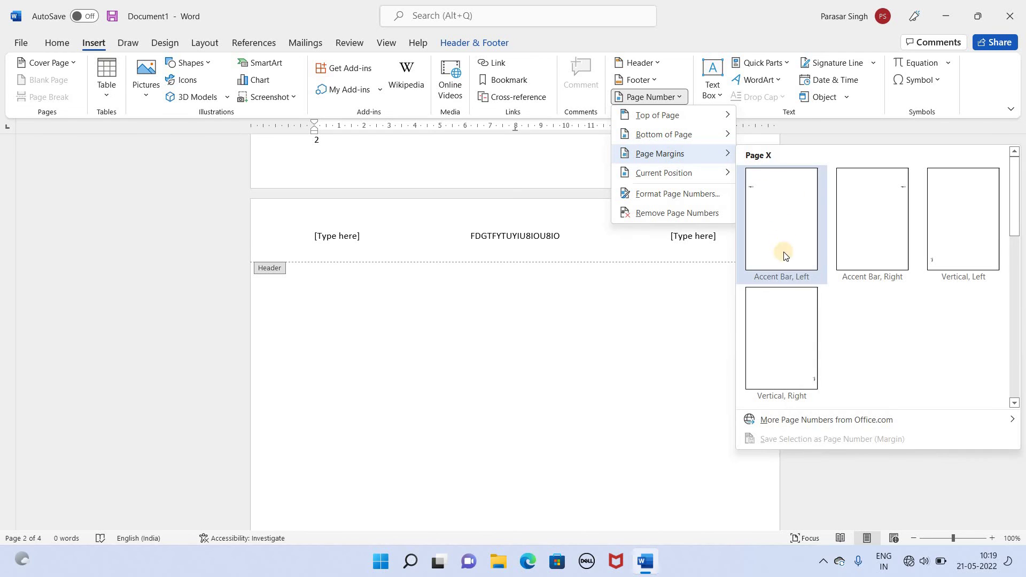
{"action": "mouse_move", "coordinate": [659, 153]}
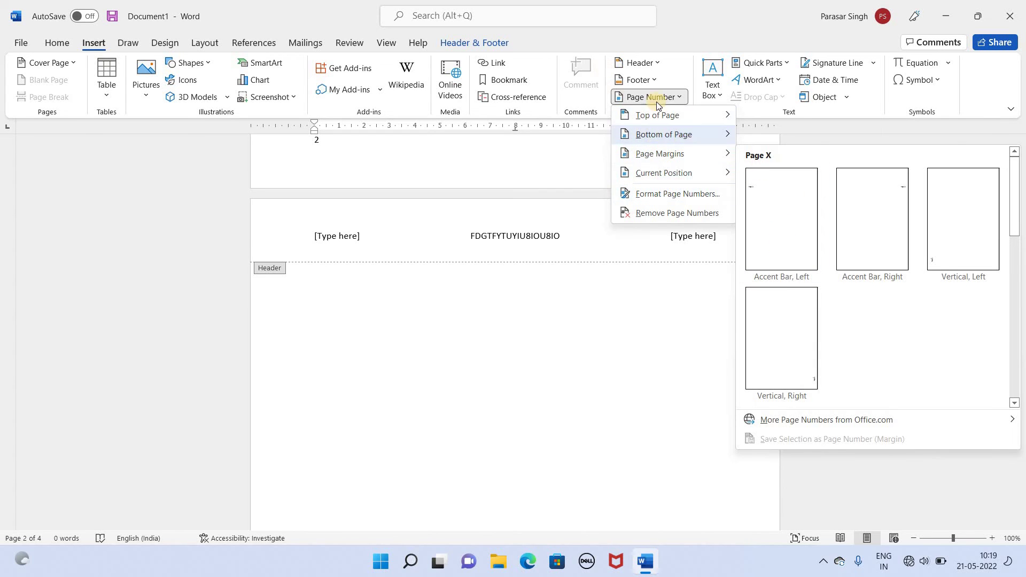
{"action": "left_click", "coordinate": [636, 321]}
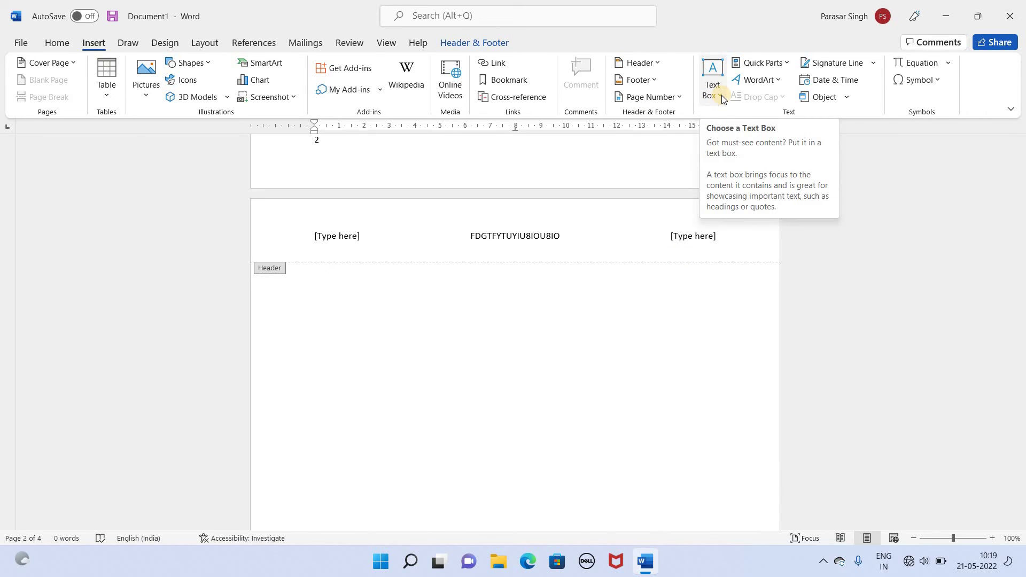
- Insert a Facet Quote text box and enlarge it toward both corners
{"action": "left_click", "coordinate": [722, 95]}
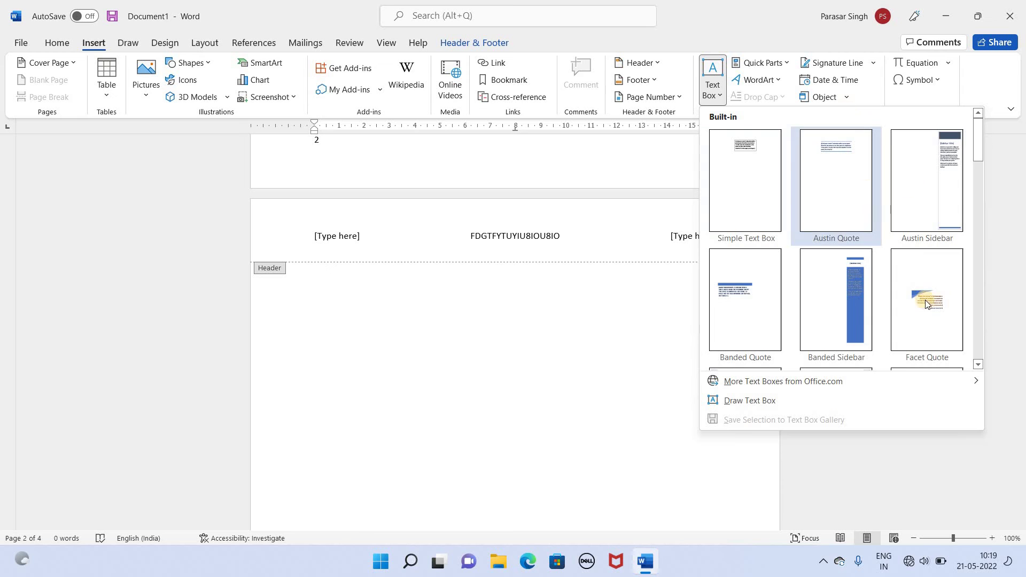
{"action": "left_click", "coordinate": [916, 295]}
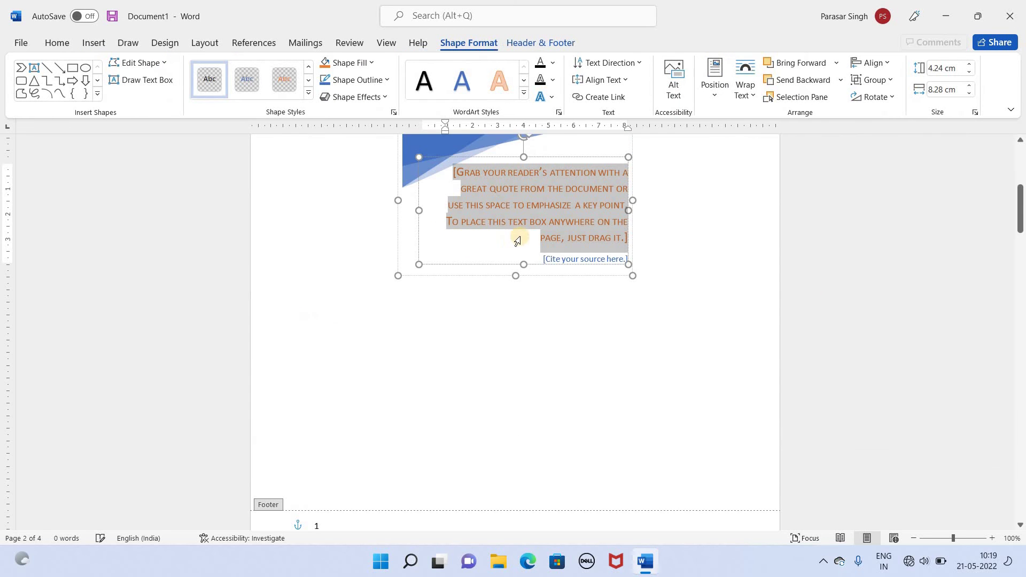
{"action": "left_click", "coordinate": [463, 364]}
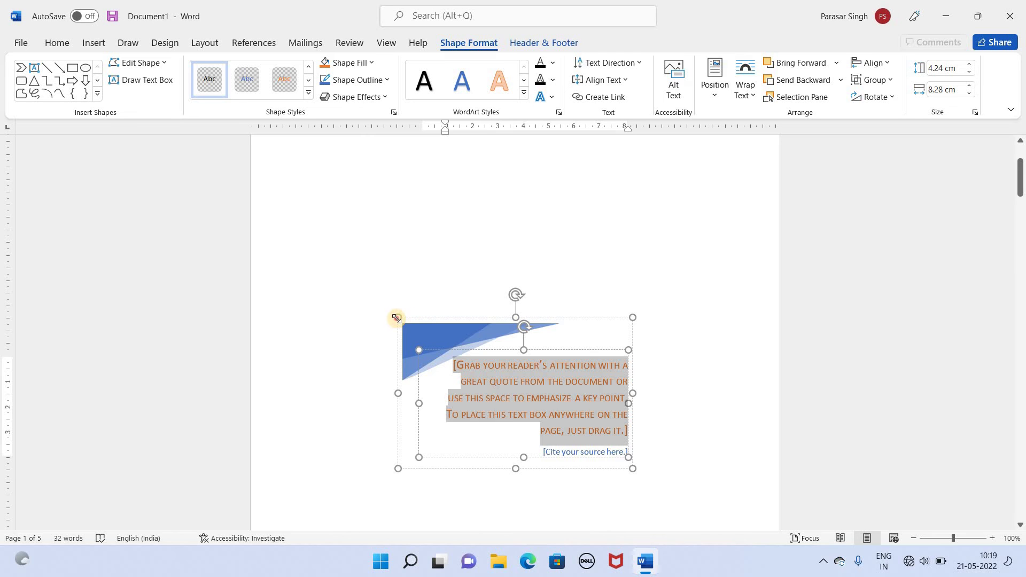
{"action": "left_click_drag", "start_coordinate": [396, 318], "coordinate": [314, 190]}
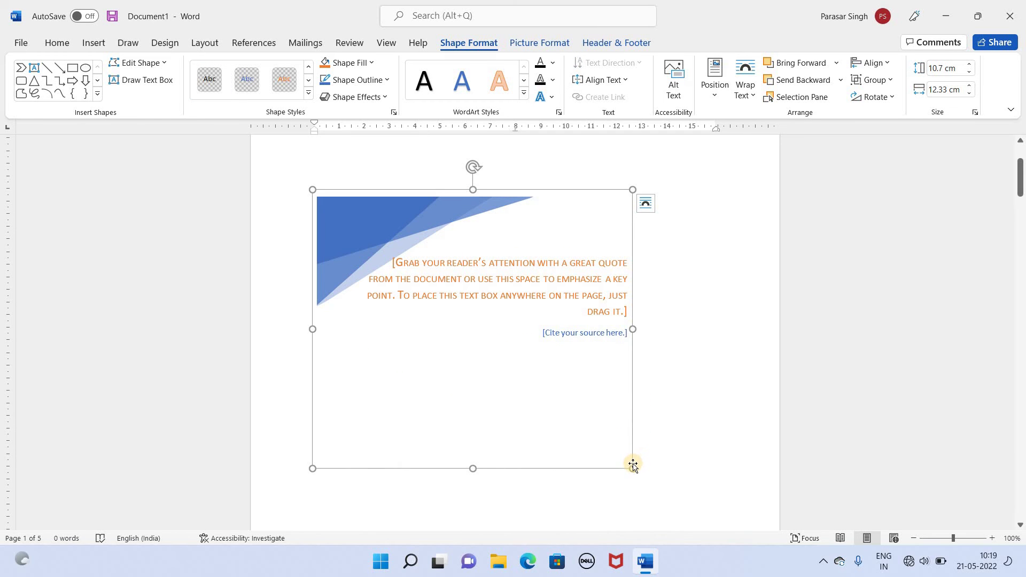
{"action": "left_click_drag", "start_coordinate": [631, 465], "coordinate": [759, 502]}
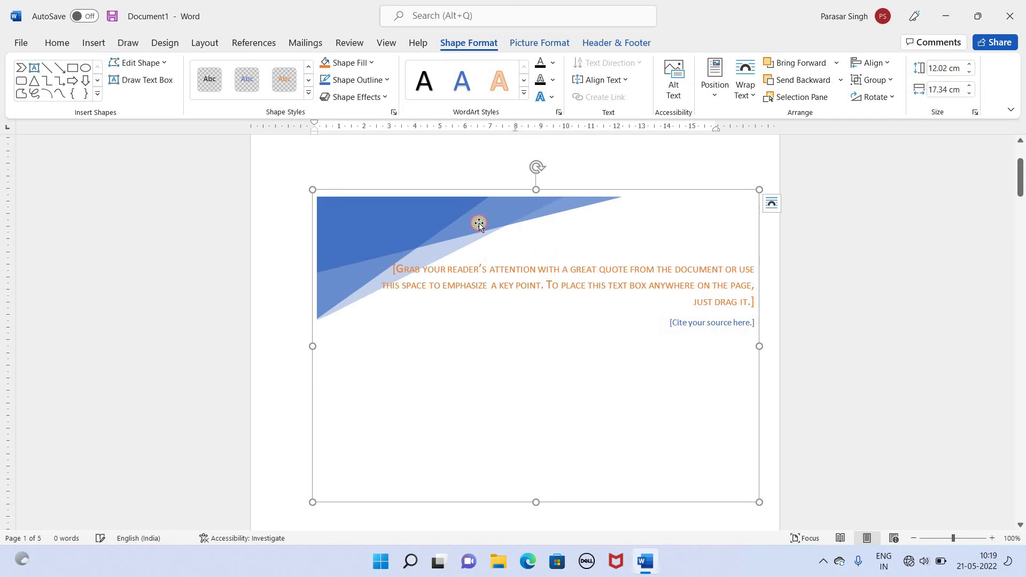
- Replace the pull-quote's placeholder text with TYHTHTYHTHFT
{"action": "double_click", "coordinate": [421, 270]}
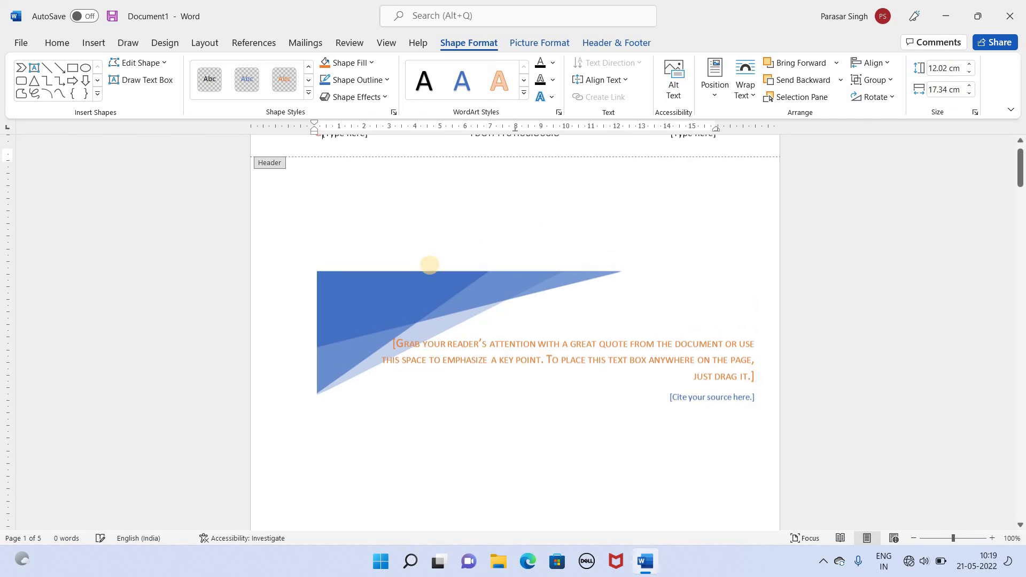
{"action": "triple_click", "coordinate": [460, 365]}
{"action": "type", "text": "TYHTHTYHTHFT"}
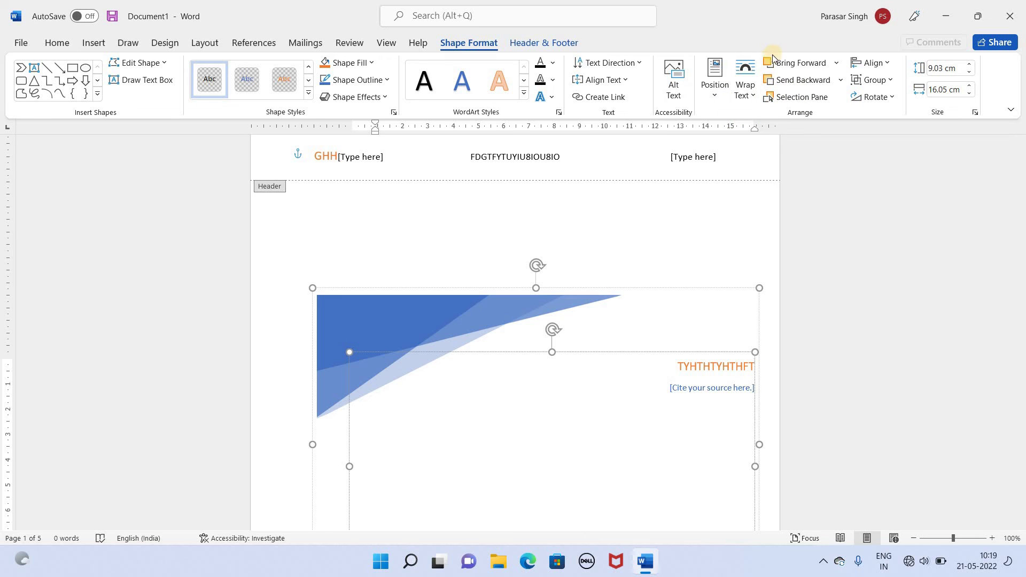
{"action": "left_click", "coordinate": [84, 46]}
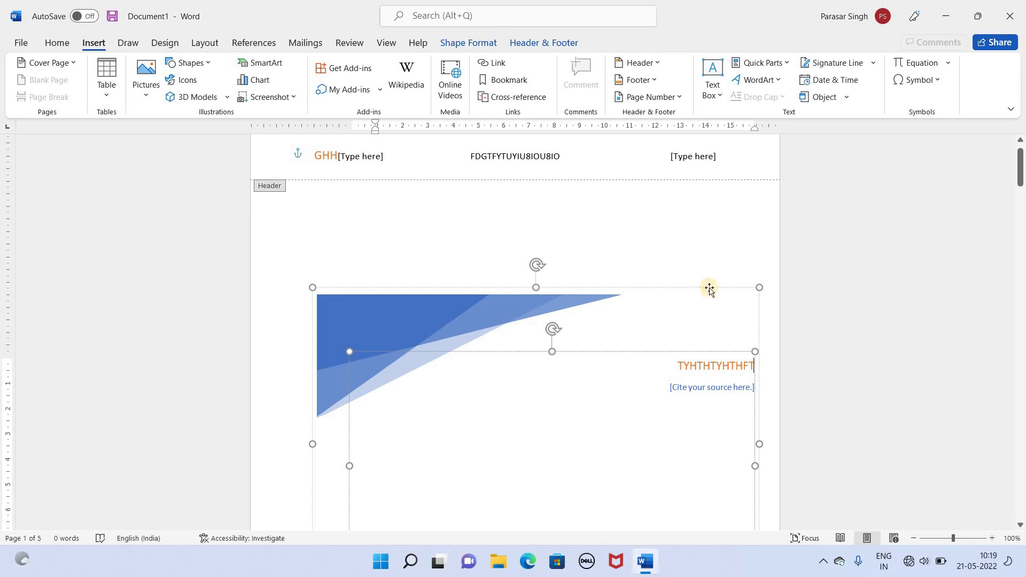
{"action": "scroll", "coordinate": [713, 267], "scroll_direction": "up", "scroll_amount": 1}
{"action": "scroll", "coordinate": [698, 274], "scroll_direction": "down", "scroll_amount": 5}
{"action": "scroll", "coordinate": [697, 271], "scroll_direction": "up", "scroll_amount": 5}
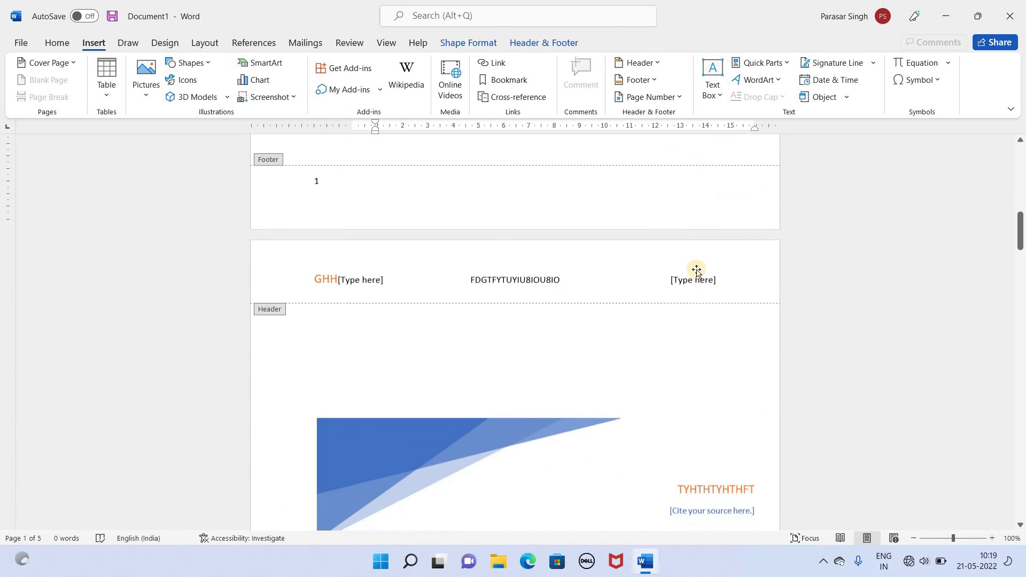
{"action": "scroll", "coordinate": [694, 268], "scroll_direction": "down", "scroll_amount": 3}
{"action": "scroll", "coordinate": [641, 251], "scroll_direction": "down", "scroll_amount": 2}
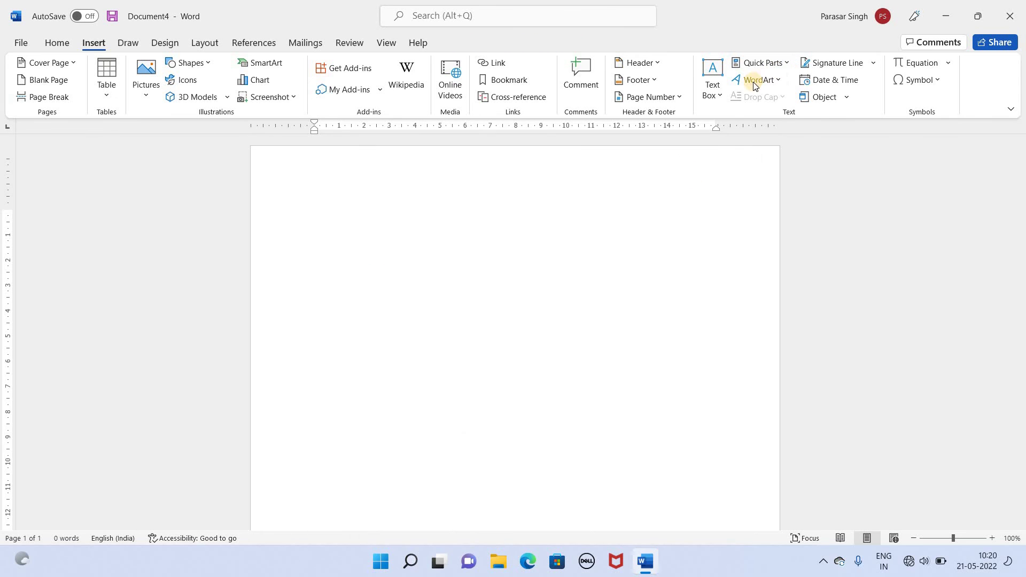
- Insert an orange-outlined WordArt reading EIYRRGRGRFFG, keeping its current style
{"action": "left_click", "coordinate": [756, 80]}
{"action": "left_click", "coordinate": [825, 110]}
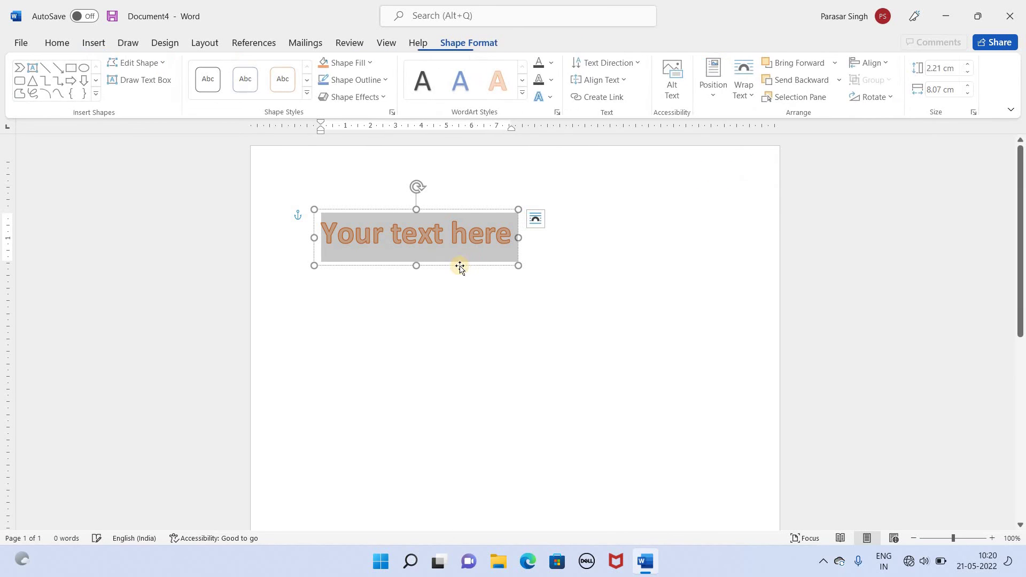
{"action": "type", "text": "EIYRRG"}
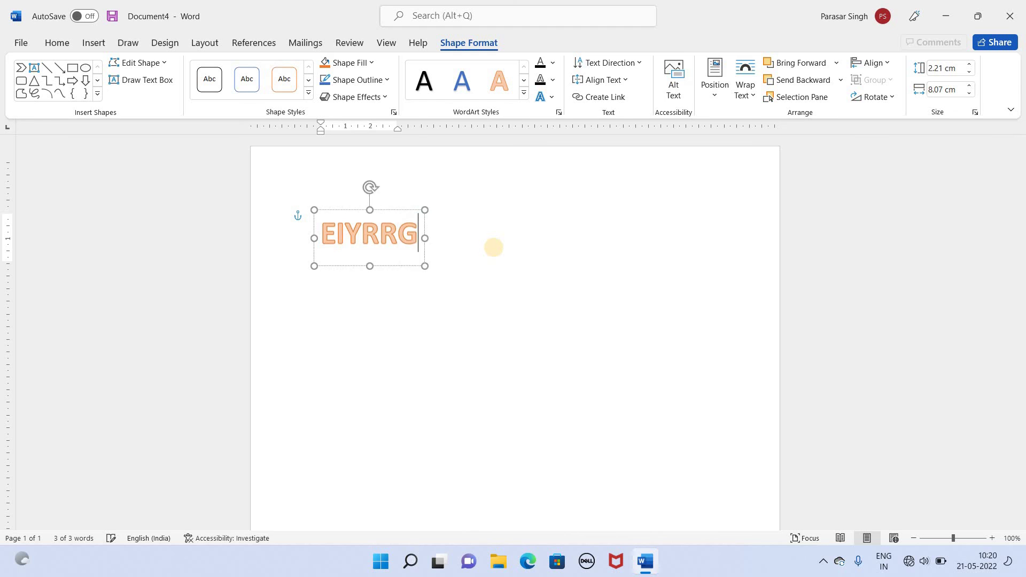
{"action": "type", "text": "RGRFFG"}
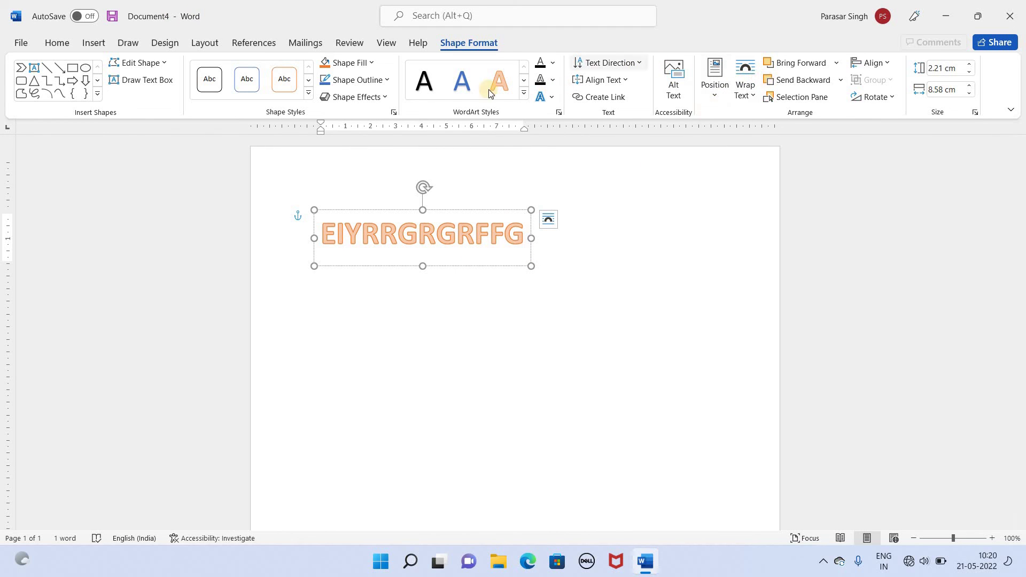
{"action": "left_click", "coordinate": [524, 93]}
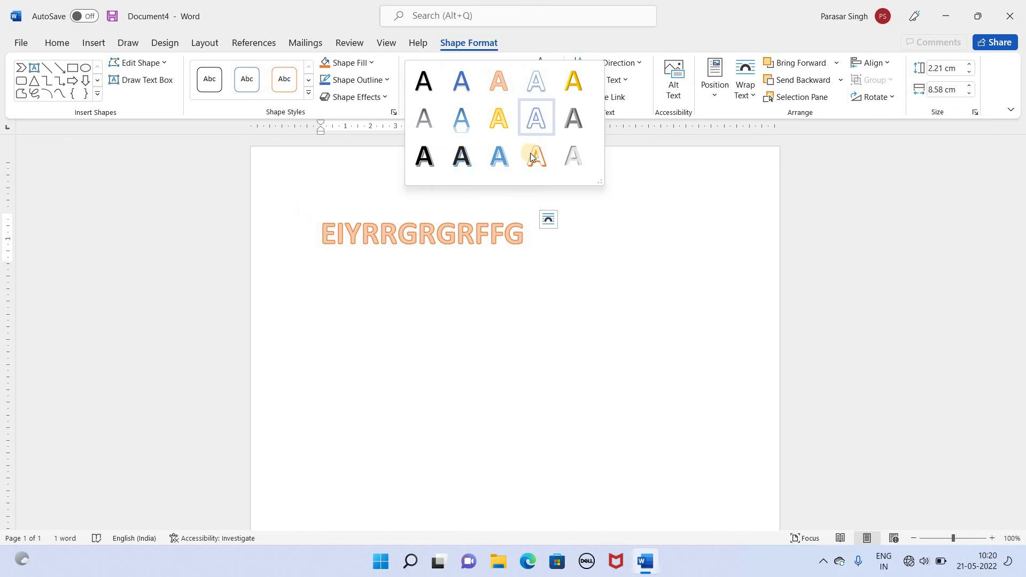
{"action": "left_click", "coordinate": [525, 231]}
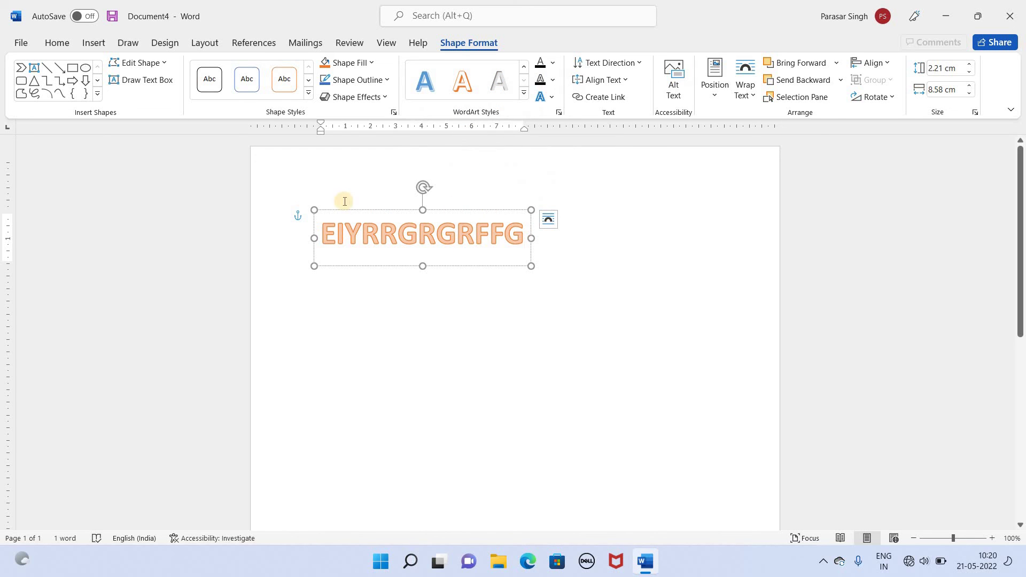
{"action": "left_click", "coordinate": [93, 43]}
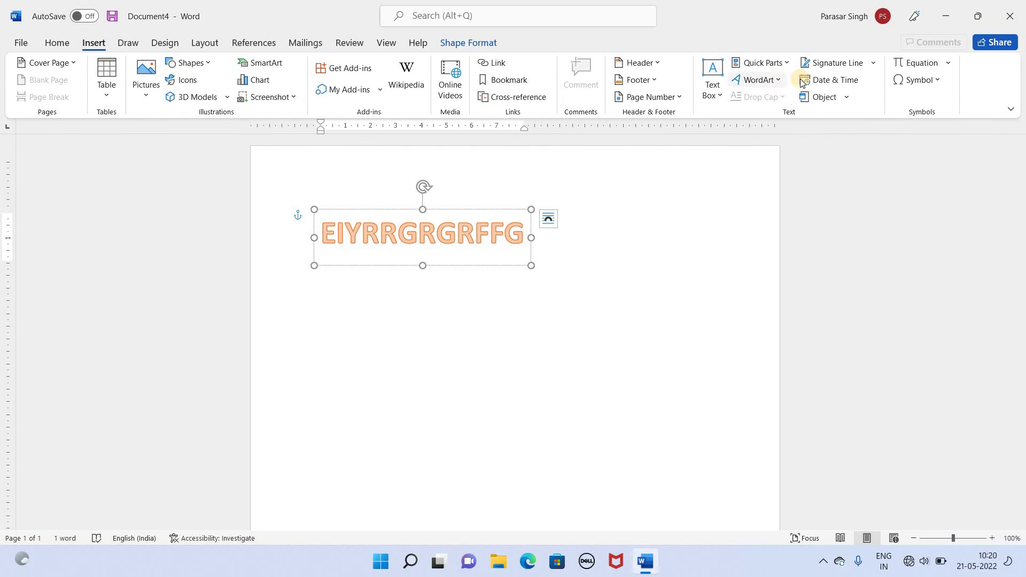
- Add a Microsoft Office Signature Line with the suggested signer
{"action": "left_click", "coordinate": [872, 63]}
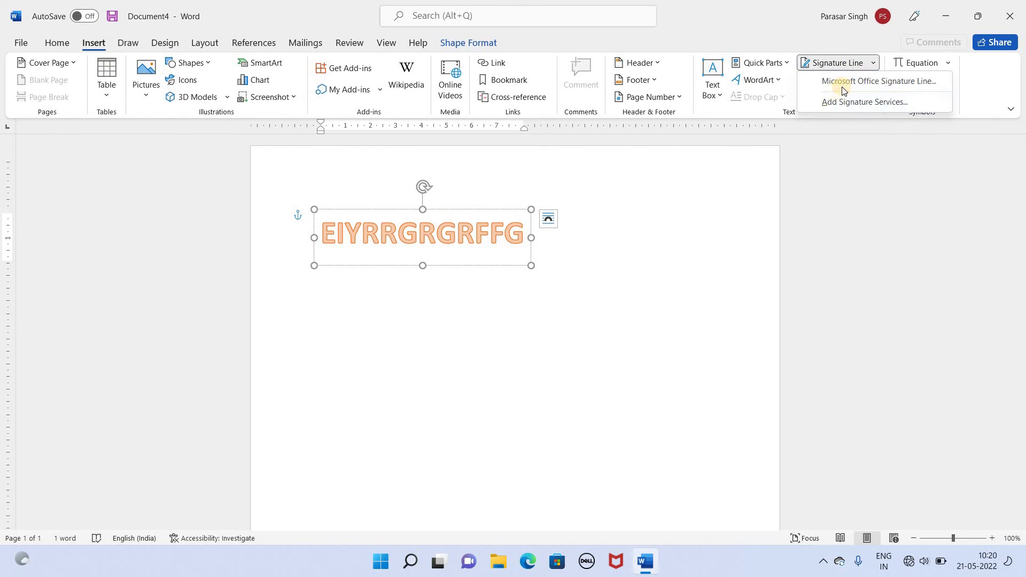
{"action": "left_click", "coordinate": [857, 80]}
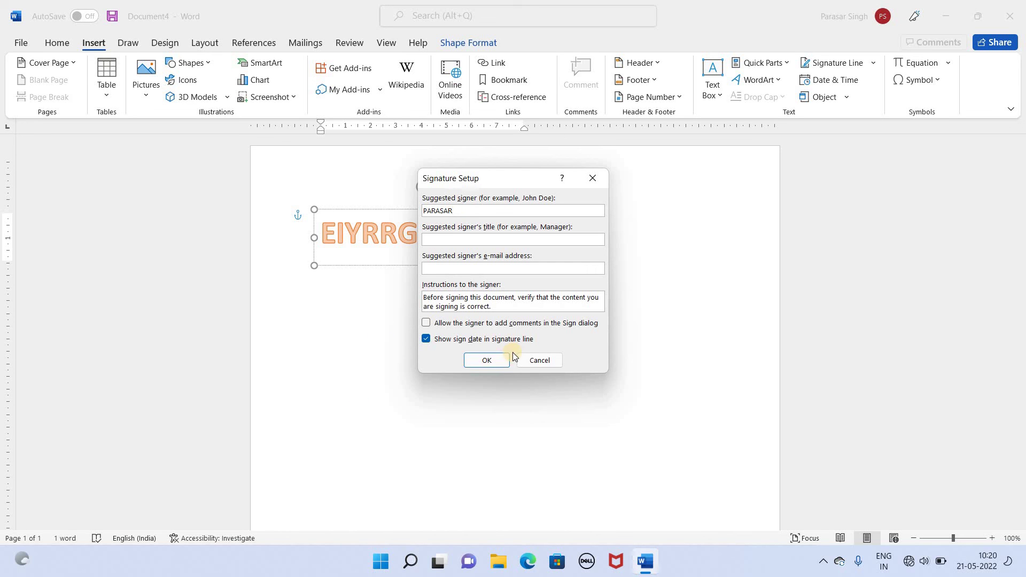
{"action": "left_click", "coordinate": [496, 361]}
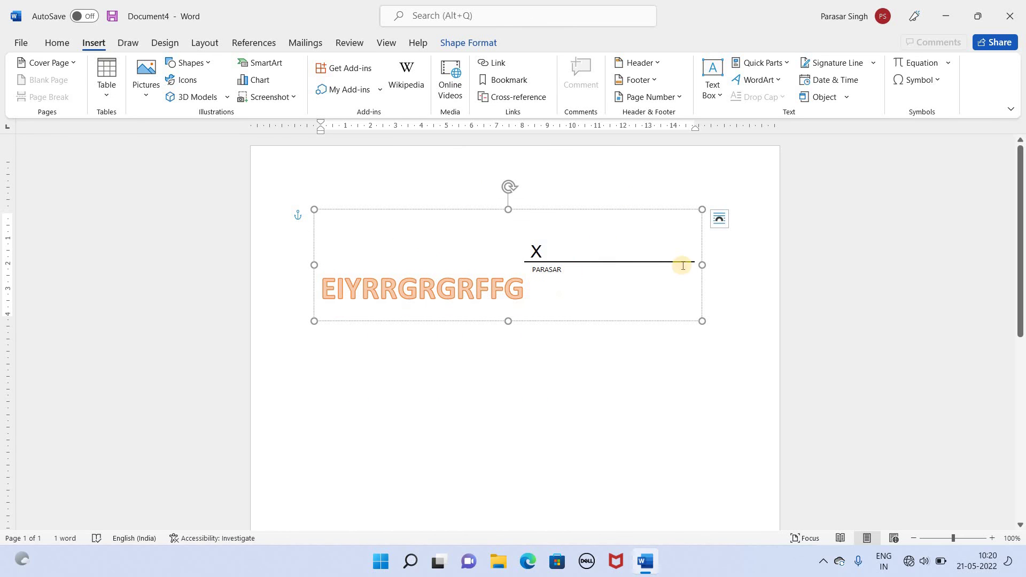
- Insert the date in 21-05-2022 format inside the WordArt box
{"action": "left_click", "coordinate": [828, 80]}
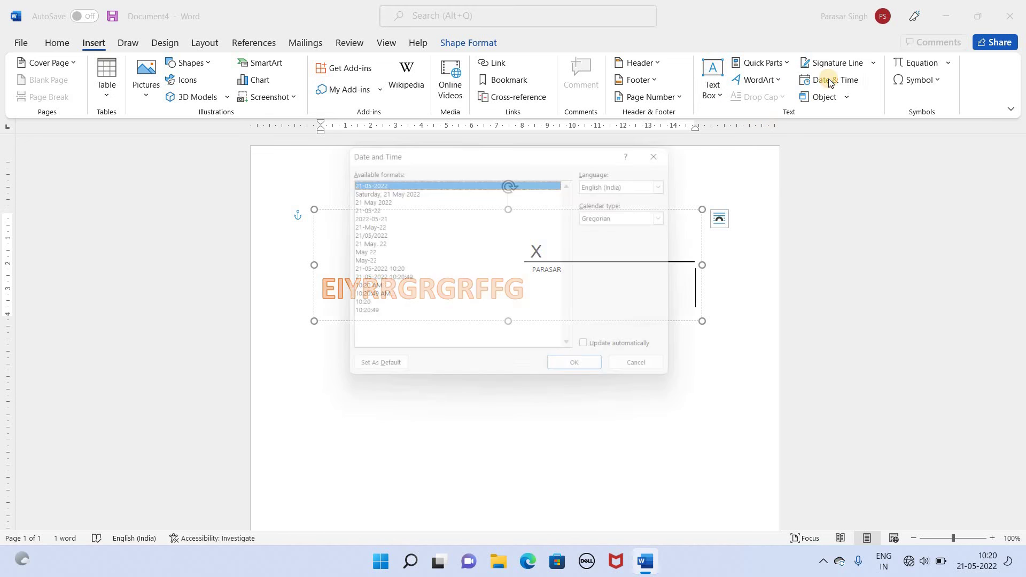
{"action": "left_click", "coordinate": [588, 373]}
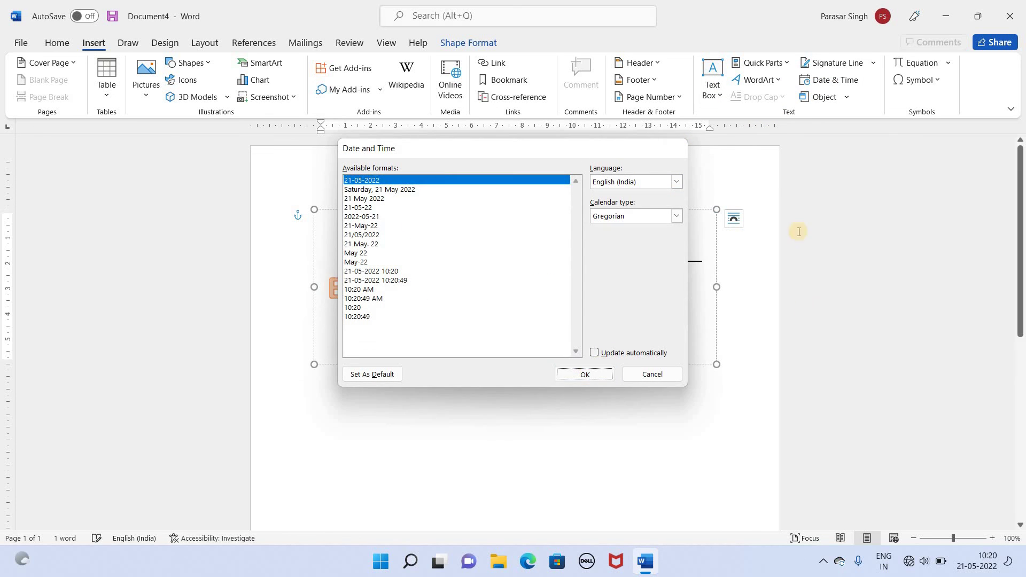
{"action": "scroll", "coordinate": [576, 355], "scroll_direction": "down", "scroll_amount": 4}
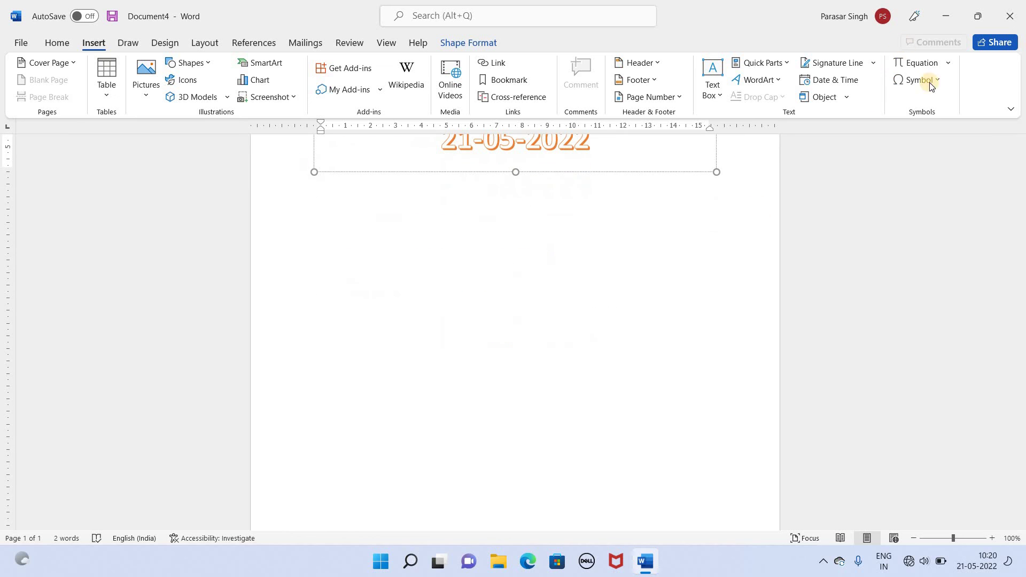
- Browse the built-in equations, then insert a π symbol right after the date
{"action": "left_click", "coordinate": [947, 65]}
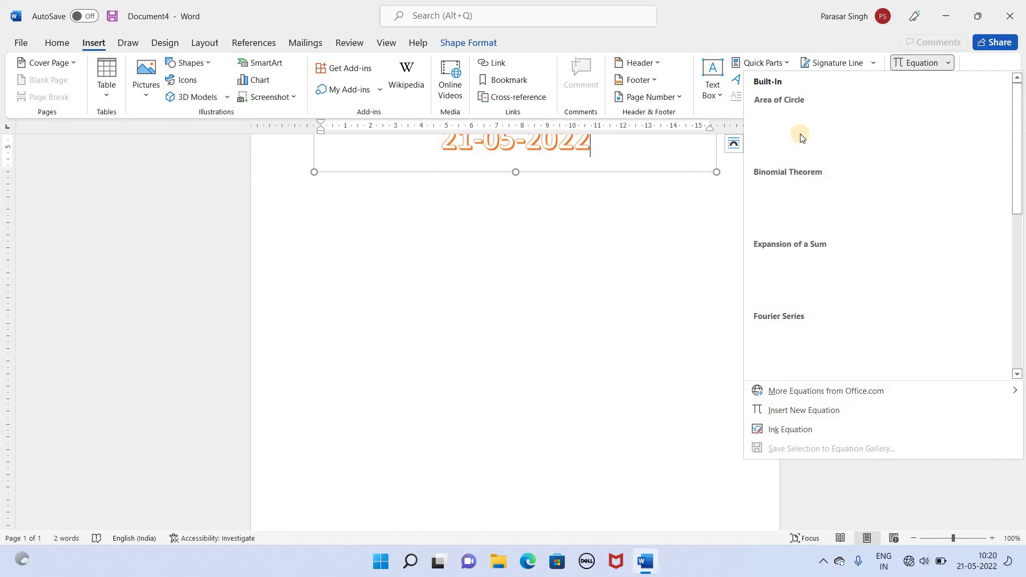
{"action": "scroll", "coordinate": [858, 295], "scroll_direction": "down", "scroll_amount": 5}
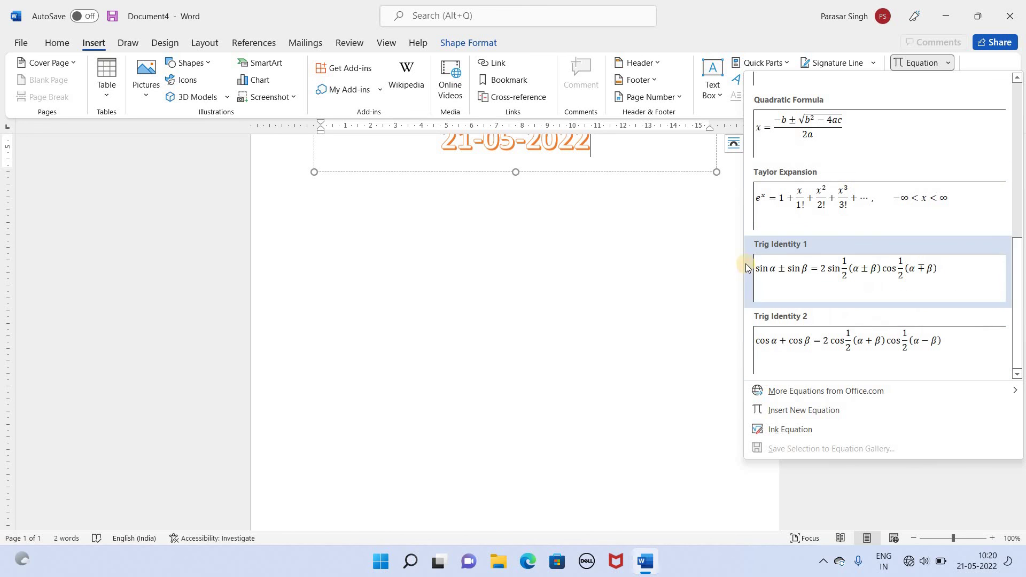
{"action": "left_click", "coordinate": [949, 61]}
{"action": "left_click", "coordinate": [934, 82]}
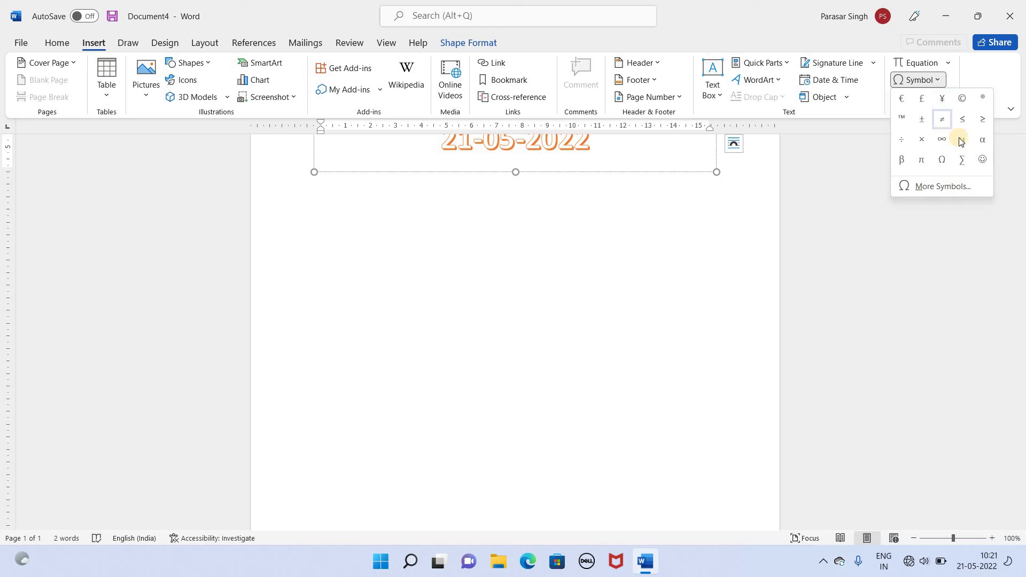
{"action": "left_click", "coordinate": [922, 161]}
{"action": "key", "text": "Escape"}
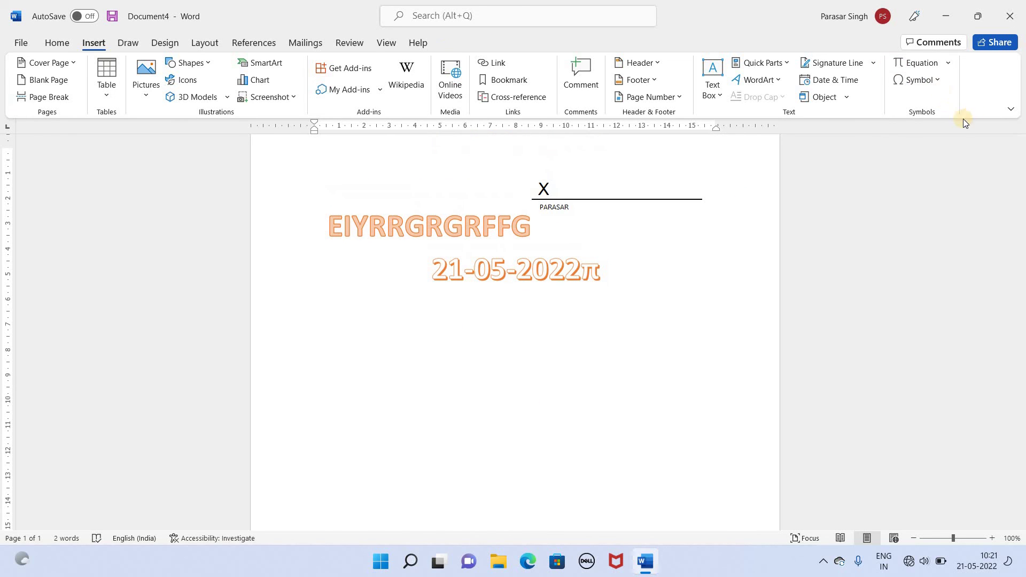
- Insert a ∑ symbol on the first line of the page
{"action": "left_click", "coordinate": [935, 82]}
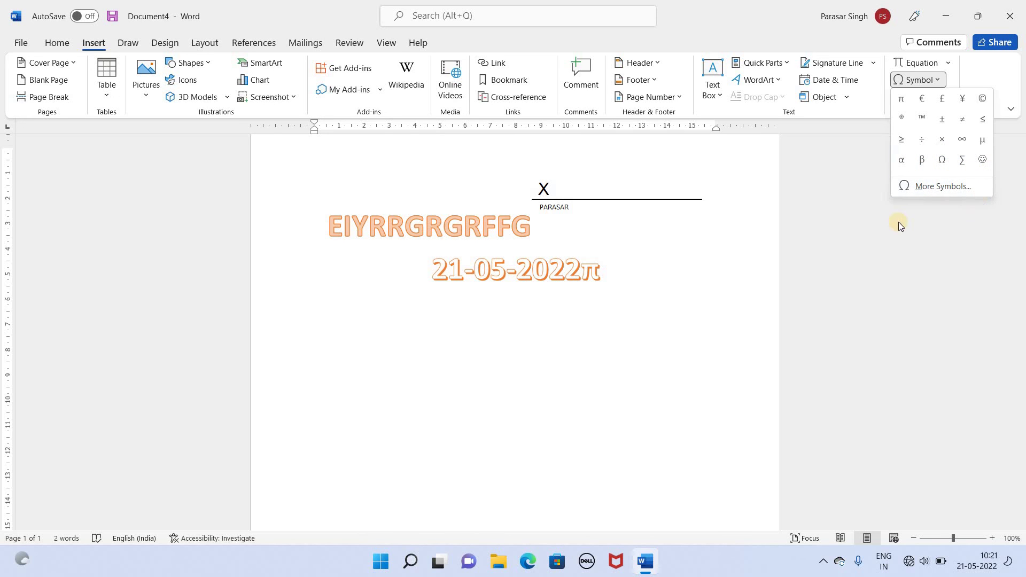
{"action": "left_click", "coordinate": [959, 161]}
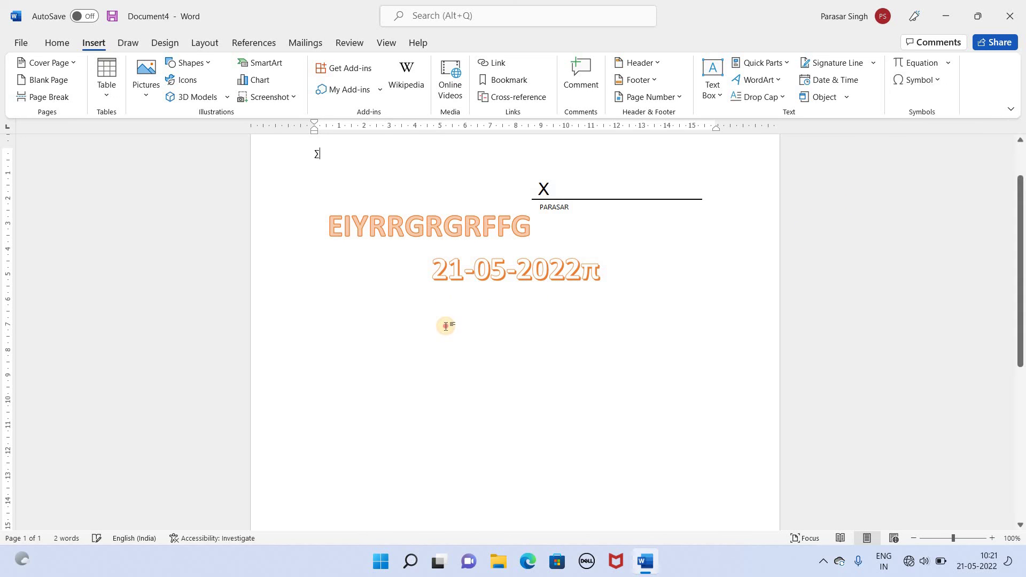
{"action": "scroll", "coordinate": [443, 208], "scroll_direction": "up", "scroll_amount": 2}
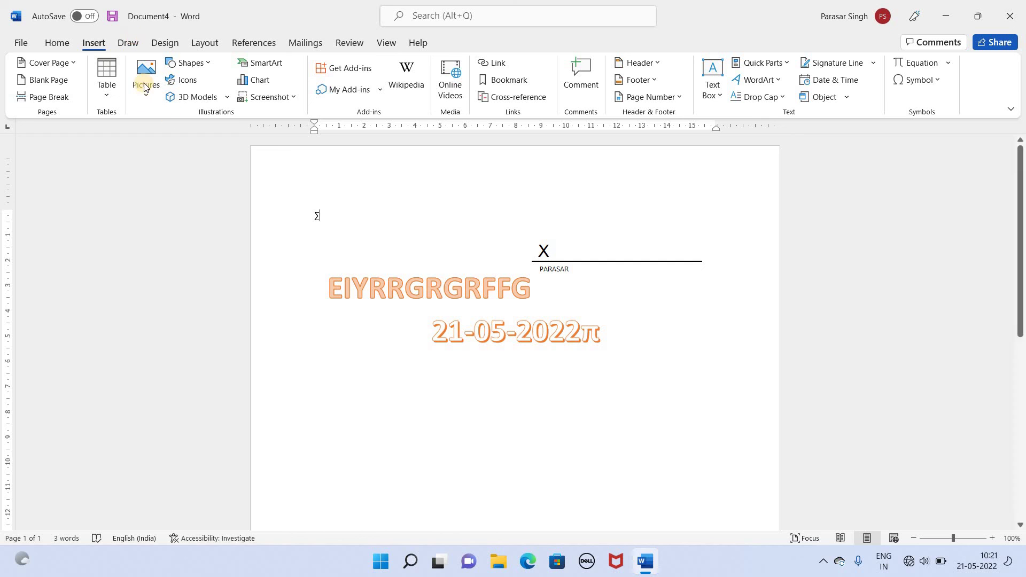
- Look through the Draw, Design, Layout, References and Mailings tabs in turn
{"action": "left_click", "coordinate": [129, 47]}
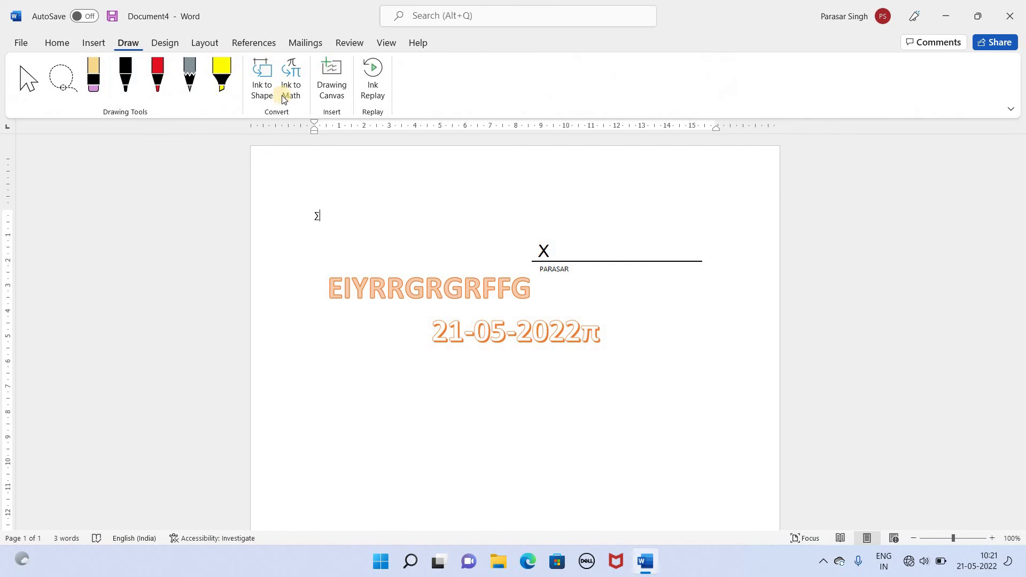
{"action": "left_click", "coordinate": [165, 45]}
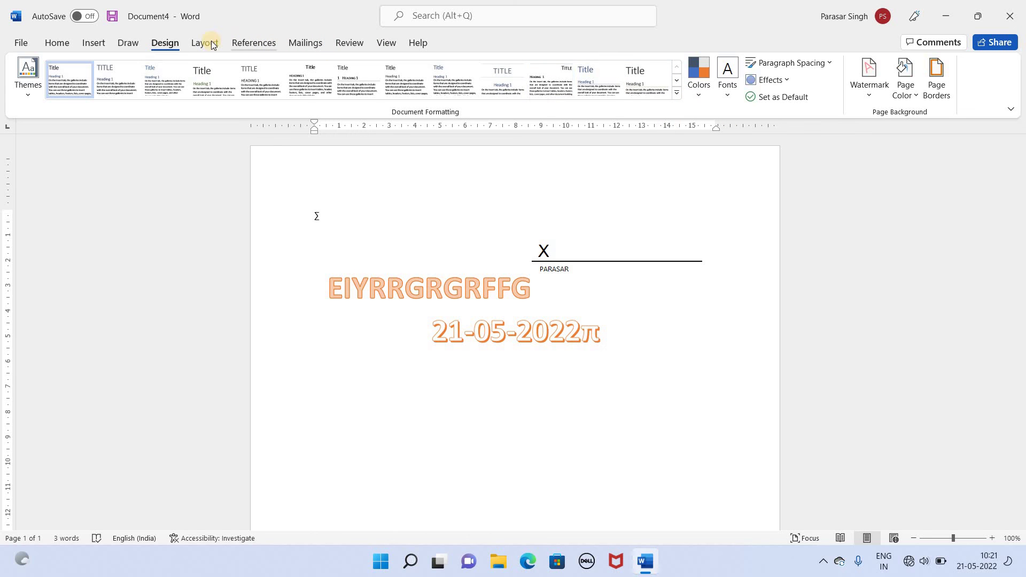
{"action": "left_click", "coordinate": [211, 40]}
{"action": "left_click", "coordinate": [258, 44]}
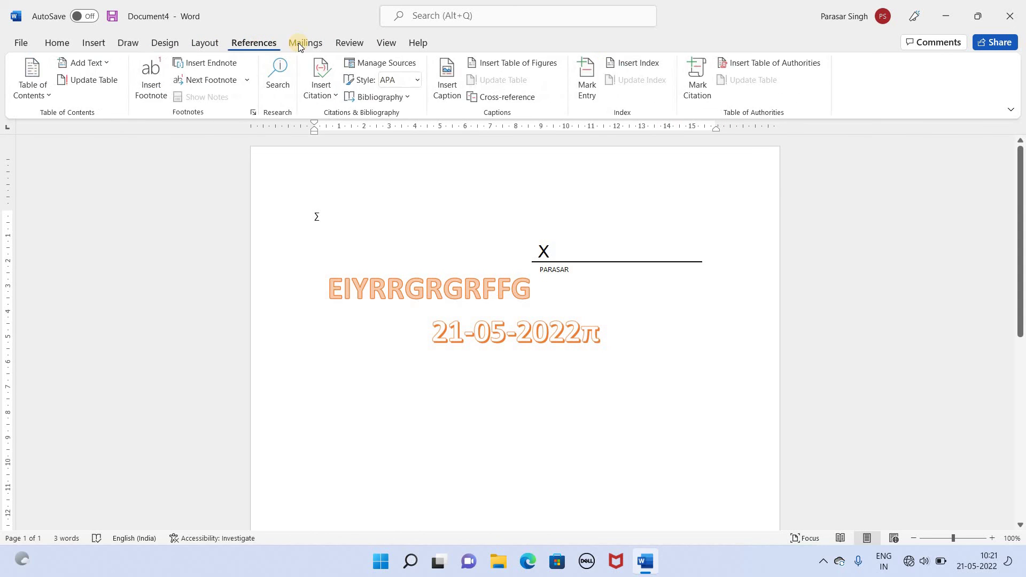
{"action": "left_click", "coordinate": [309, 43]}
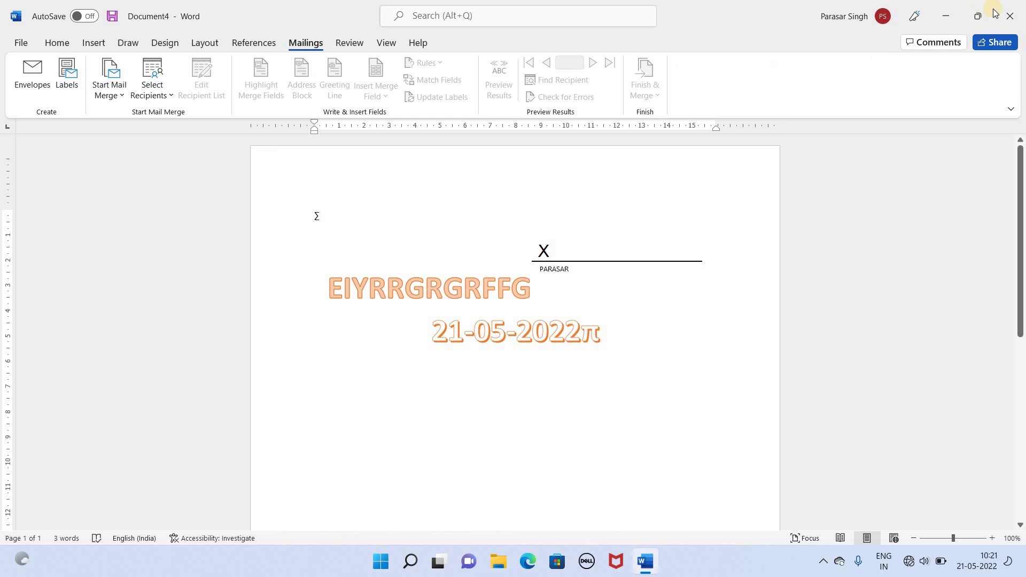